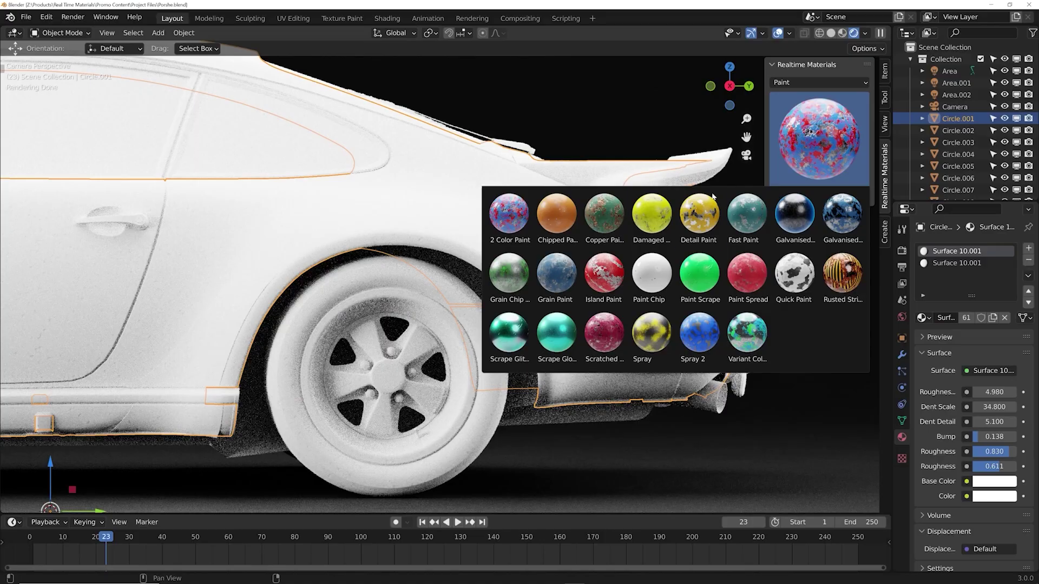
Step: Apply Chipped Paint to the car body and Color Plastic to the first icosphere
left_click(557, 216)
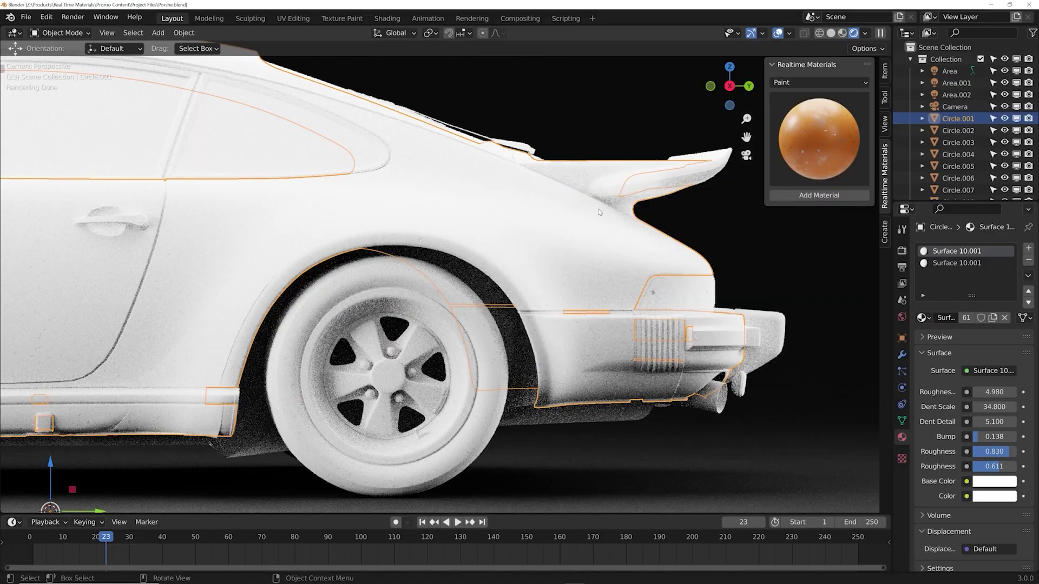
left_click(792, 196)
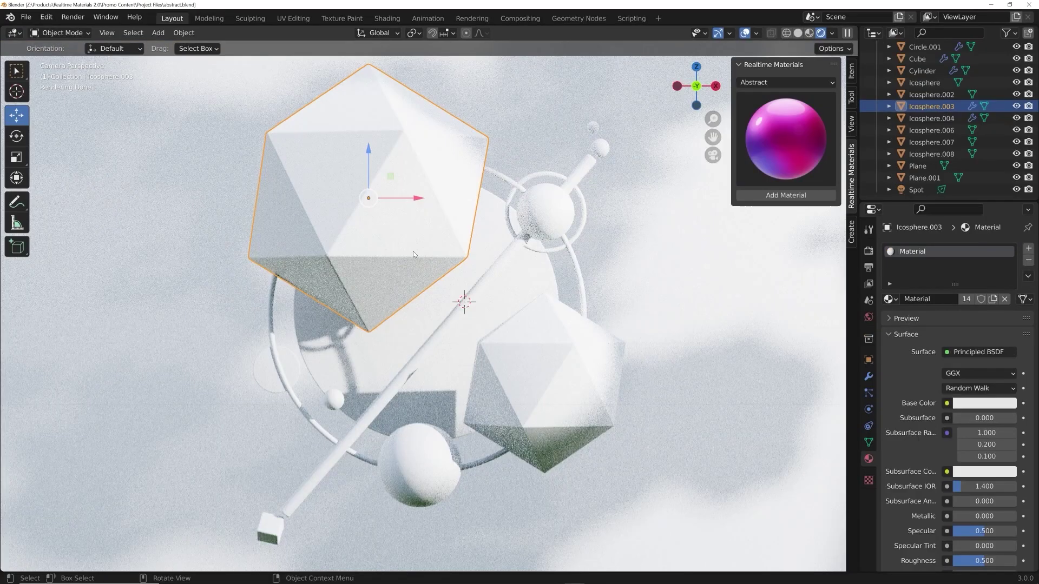
left_click(717, 145)
left_click(476, 273)
left_click(781, 156)
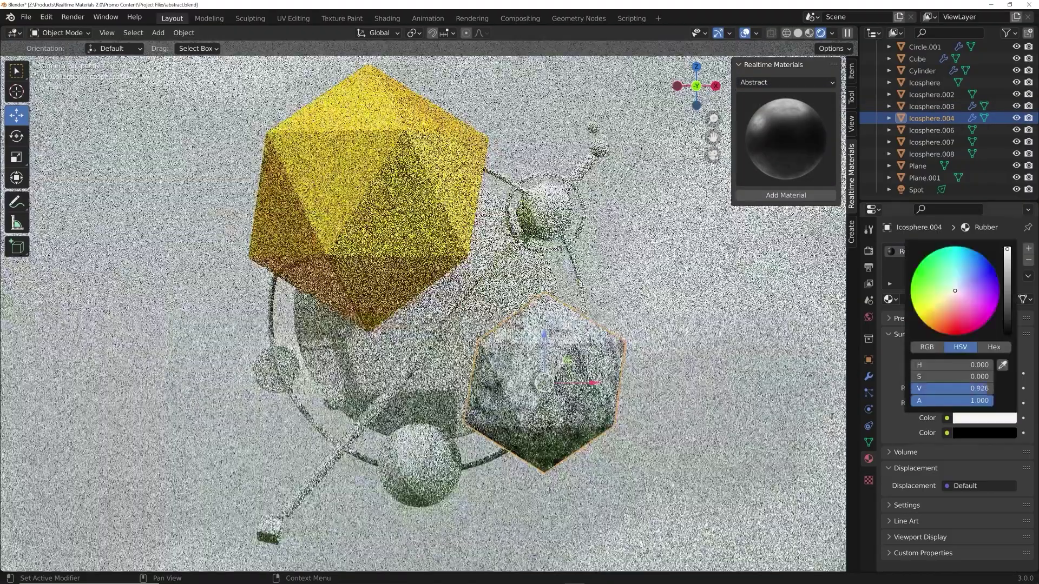
Step: Apply Color Plastic to the right-hand icosphere and slightly lower its second roughness value
left_click(785, 82)
left_click(758, 86)
left_click(786, 140)
left_click(475, 273)
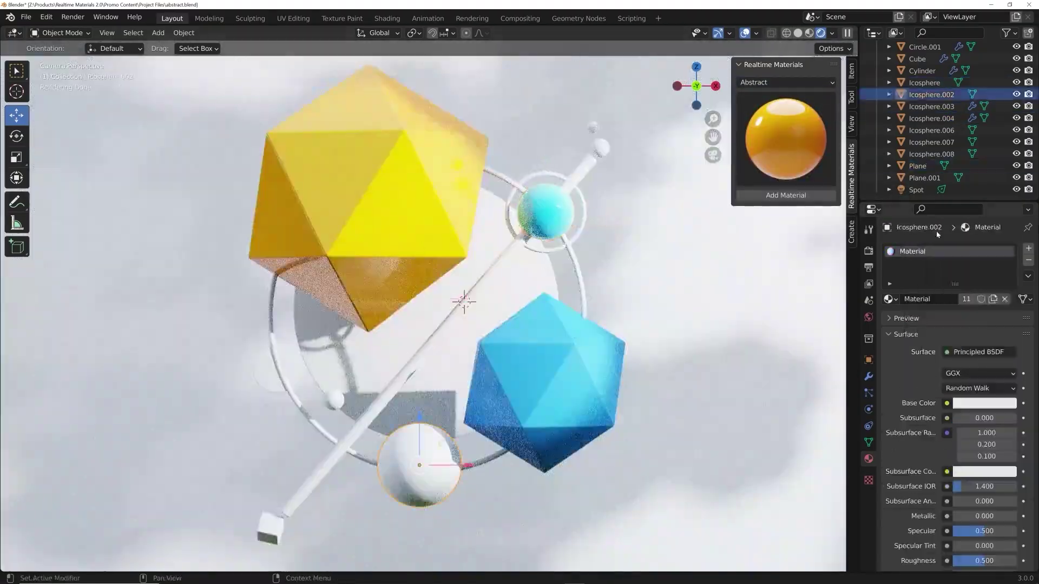
left_click(786, 139)
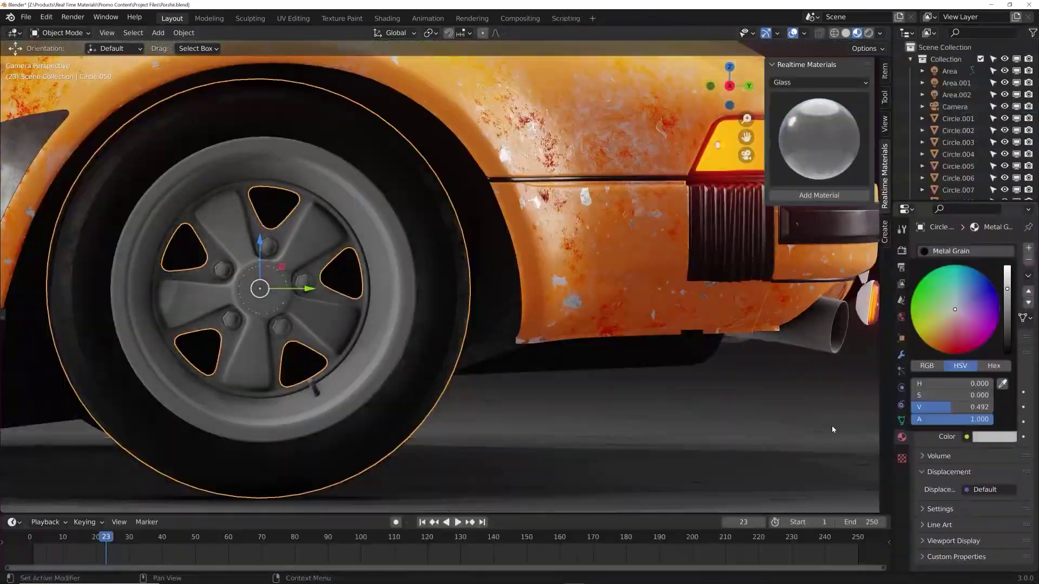
left_click_drag(1006, 422, 1004, 422)
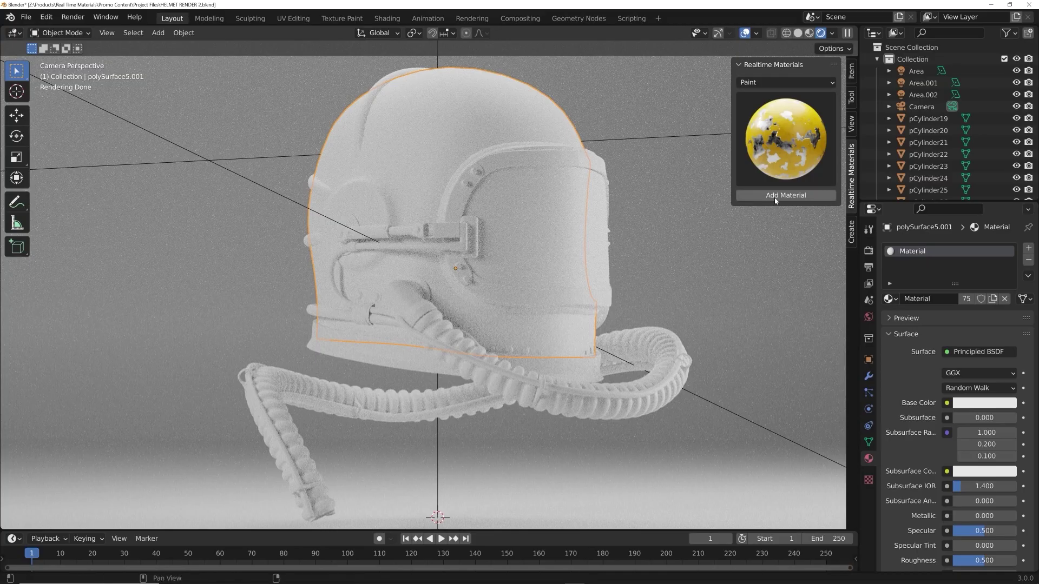
Step: Apply Detail Paint to the helmet and set its paint colours to orange
left_click(779, 196)
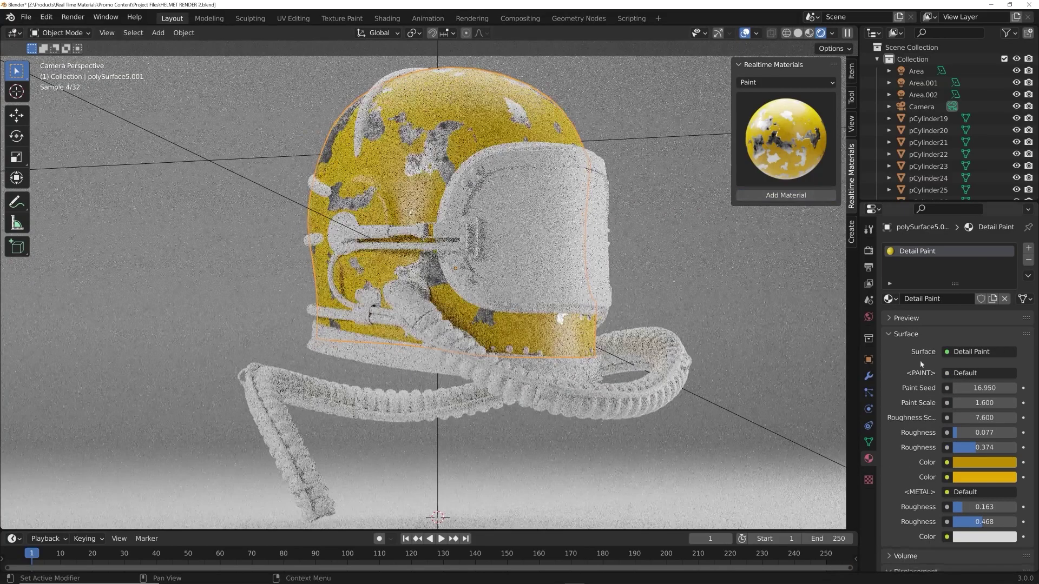
left_click(969, 462)
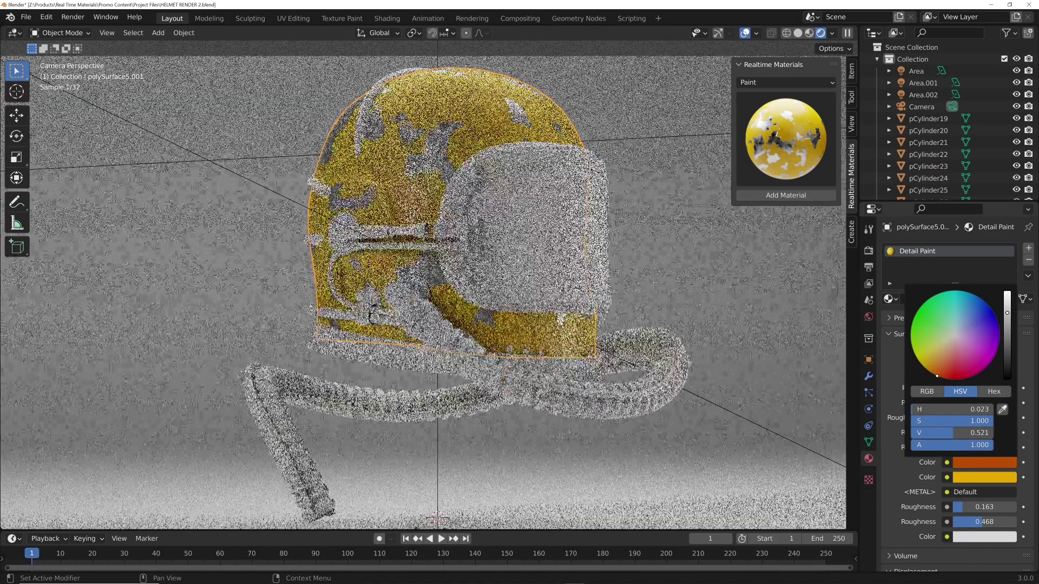
left_click(969, 477)
left_click(941, 391)
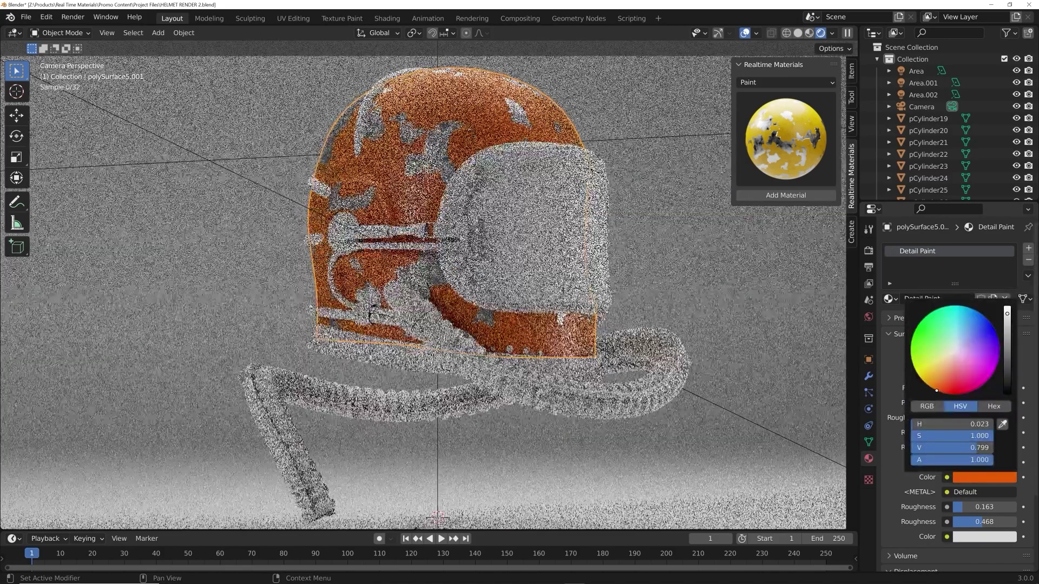
Step: Select the visor and apply Master Glass from the Glass category
left_click(553, 207)
left_click(763, 84)
left_click(750, 121)
left_click(786, 139)
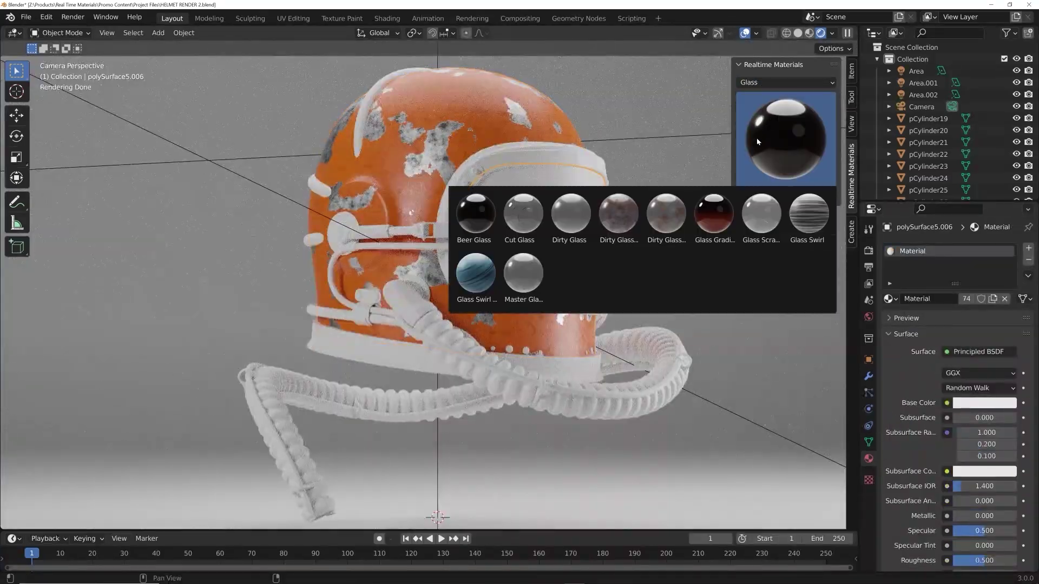
left_click(786, 195)
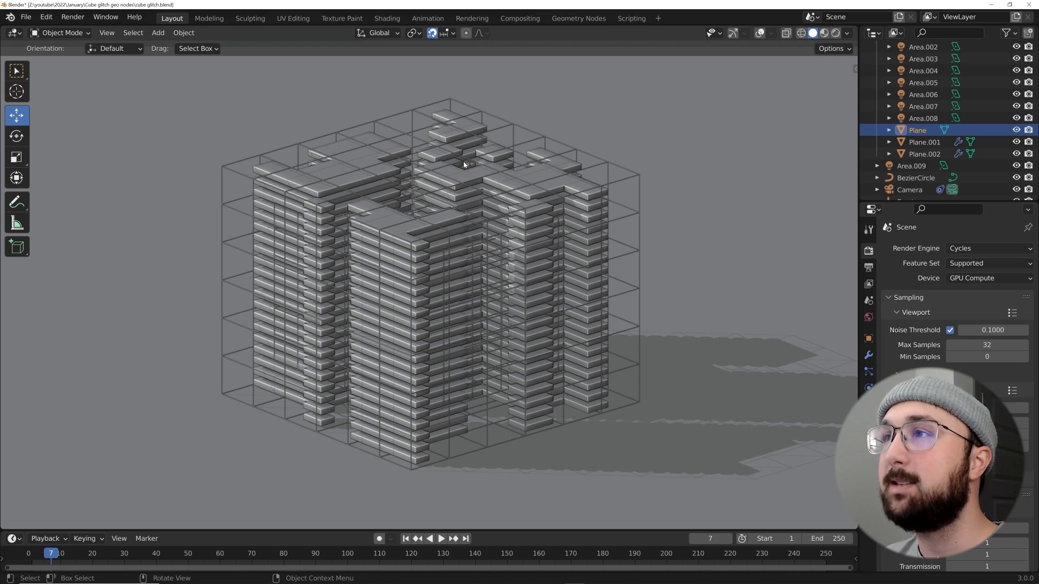
Step: Orbit and zoom around the slab tower to view it from above
middle_click_drag(522, 279, 487, 315)
scroll(503, 304, "up", 3)
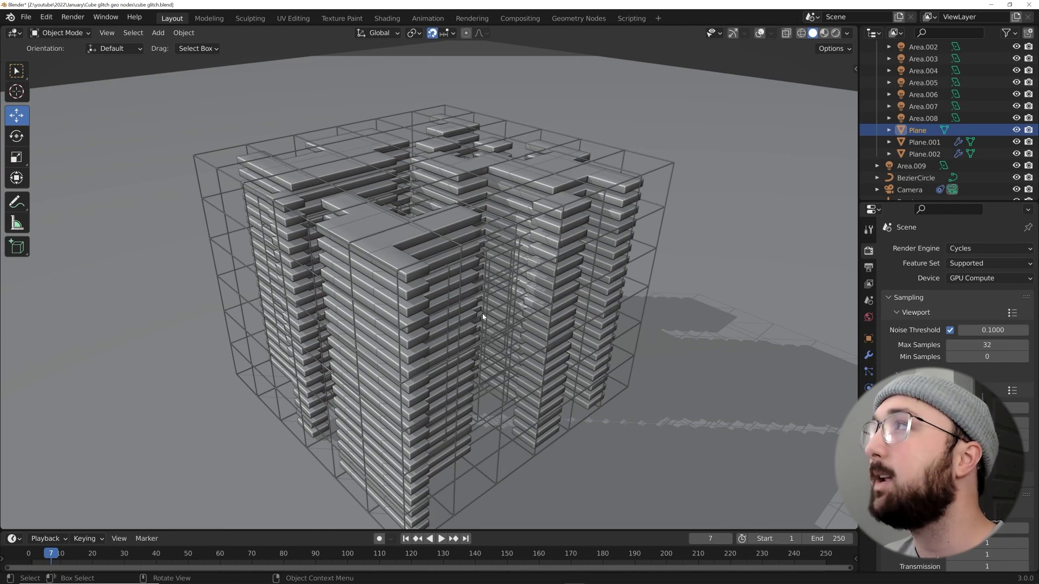
middle_click_drag(686, 309, 657, 324)
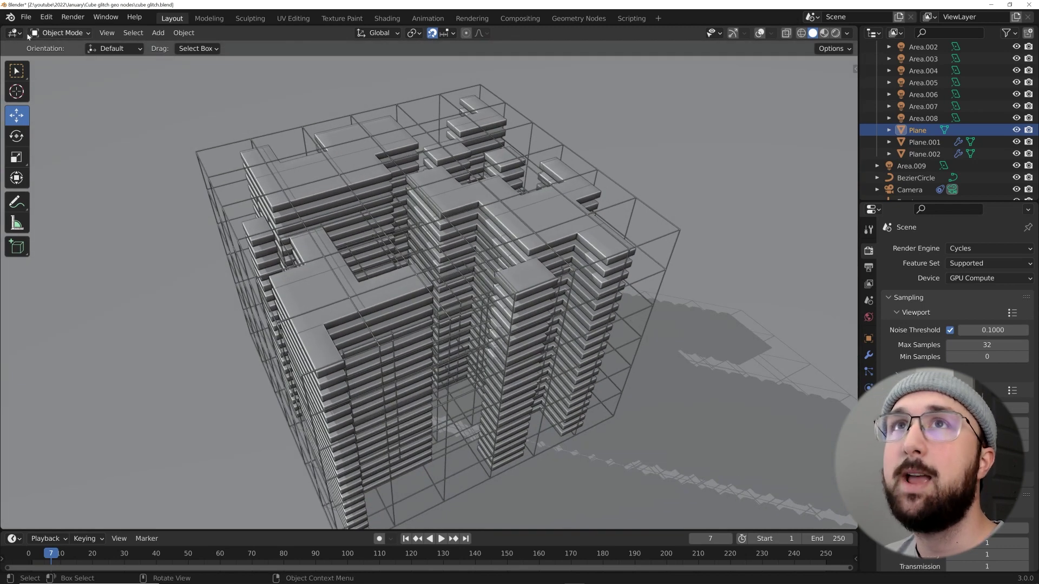
Step: Start a new General file, discarding the unsaved changes
left_click(25, 17)
mouse_move(46, 29)
left_click(162, 29)
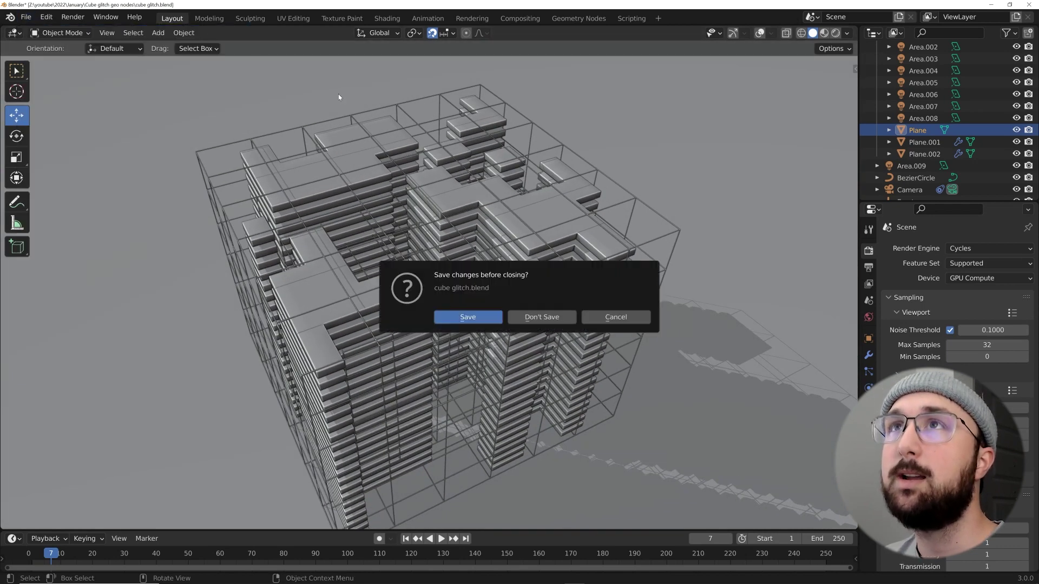
left_click(542, 320)
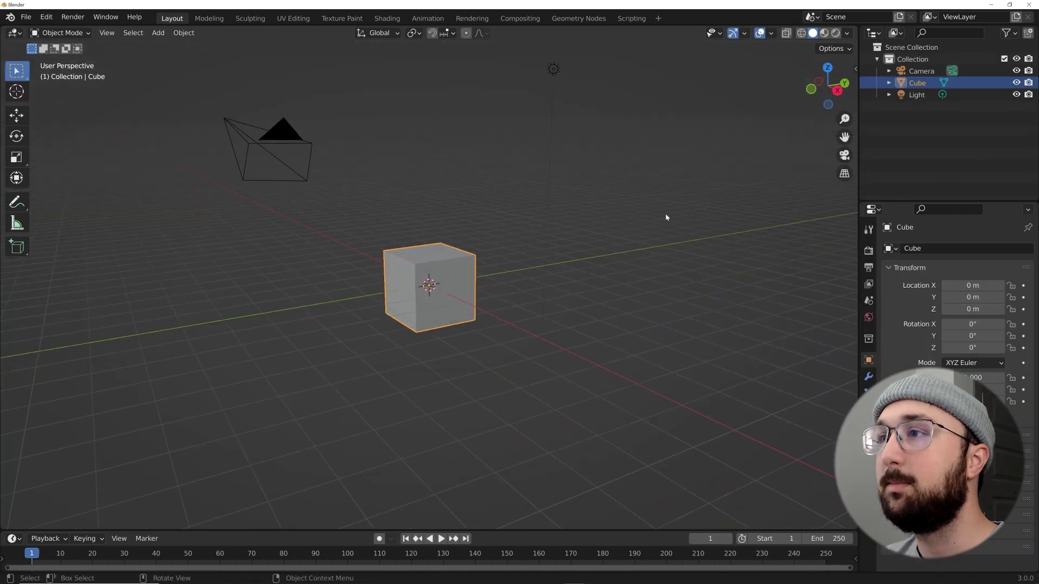
Step: Delete the default camera, cube and light, and add a plane at the origin
key("Delete")
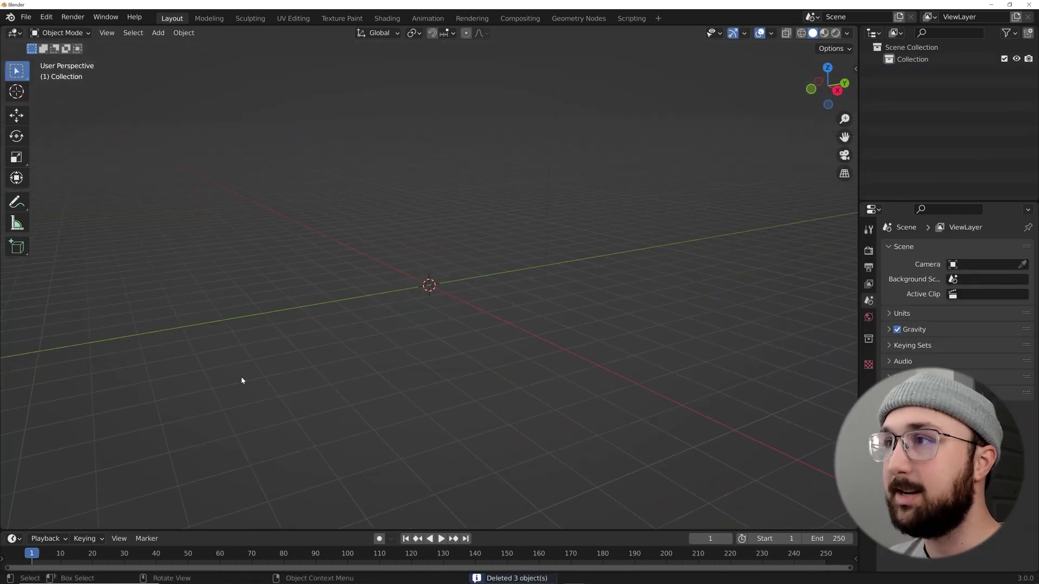
key("shift+a")
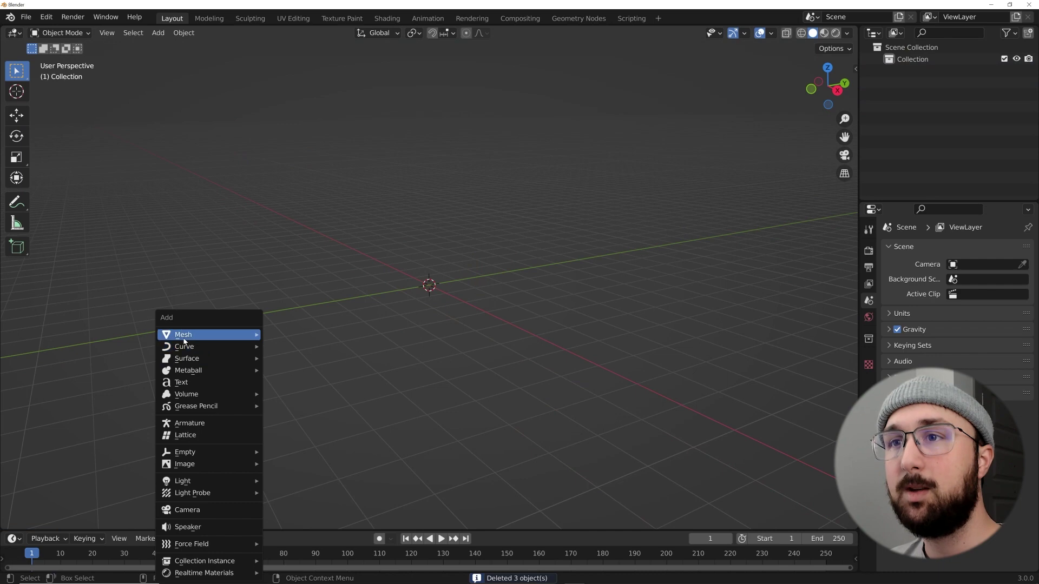
mouse_move(217, 335)
left_click(300, 62)
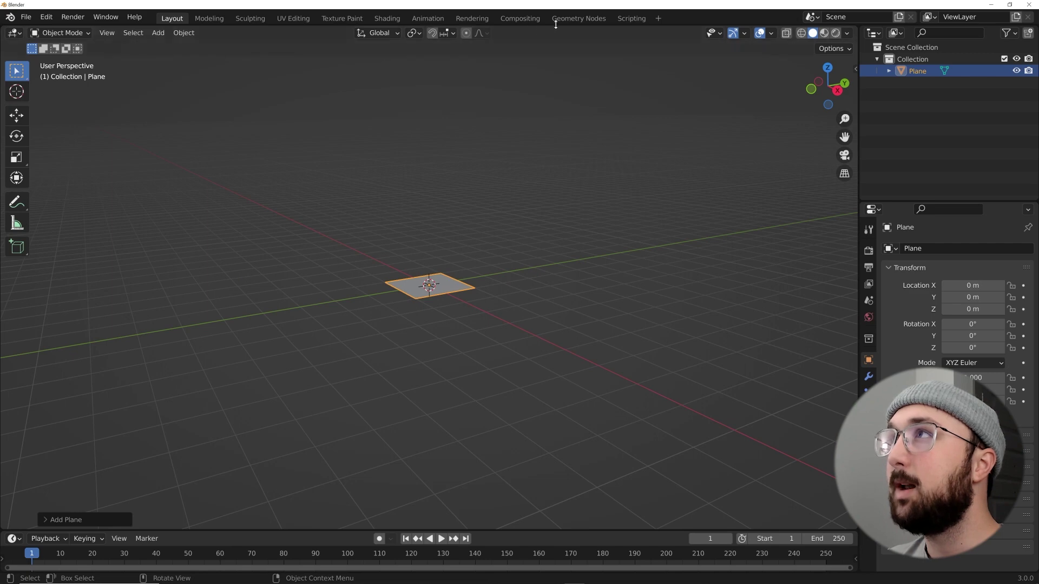
Step: Switch to the Geometry Nodes workspace and merge the 3D view over the spreadsheet
left_click(578, 18)
left_click_drag(358, 308, 275, 305)
scroll(413, 272, "up", 6)
Step: Create a new geometry node tree on the plane and delete its Group Input node
left_click(449, 322)
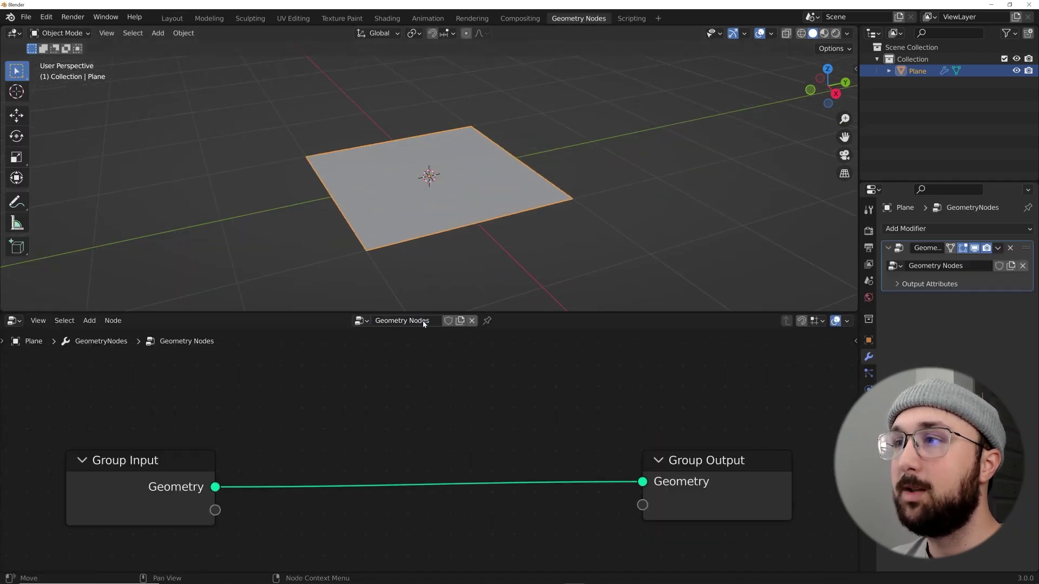
left_click(120, 476)
key("Delete")
Step: Add a Mesh Line node via search and connect it to Group Output's Geometry
key("shift+a")
mouse_move(119, 477)
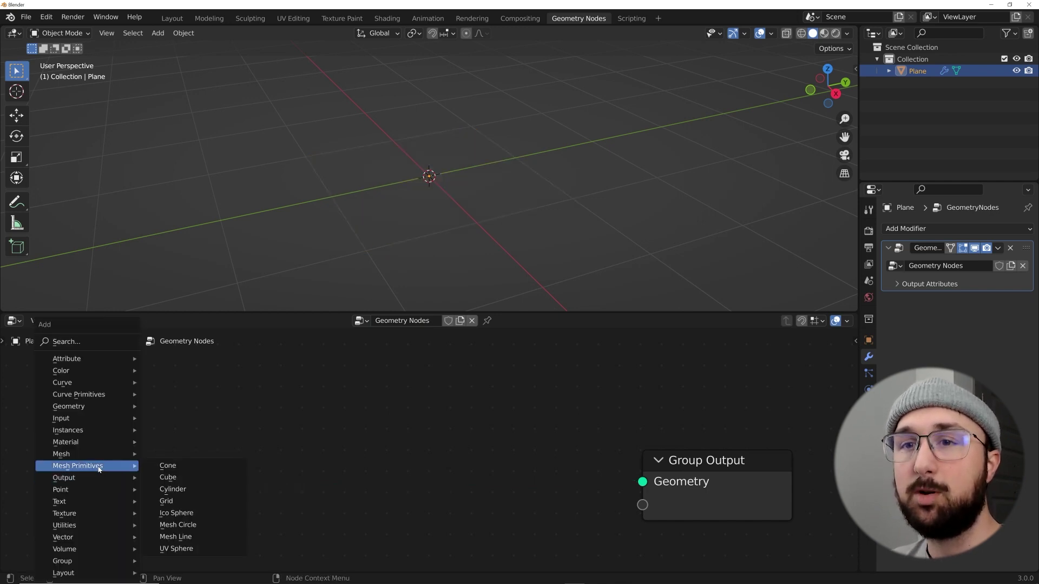
key("shift+a")
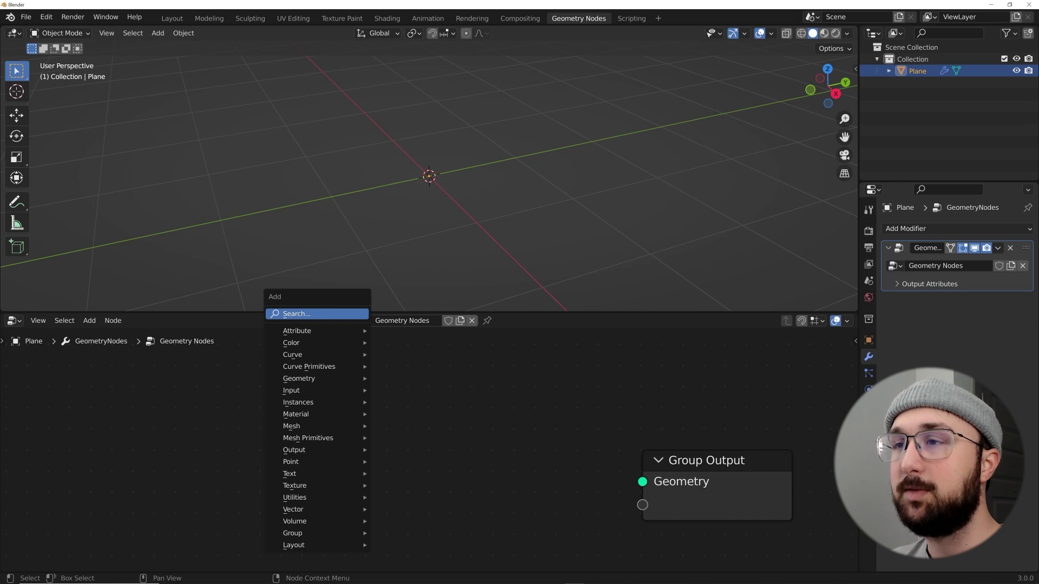
left_click(319, 314)
type("line")
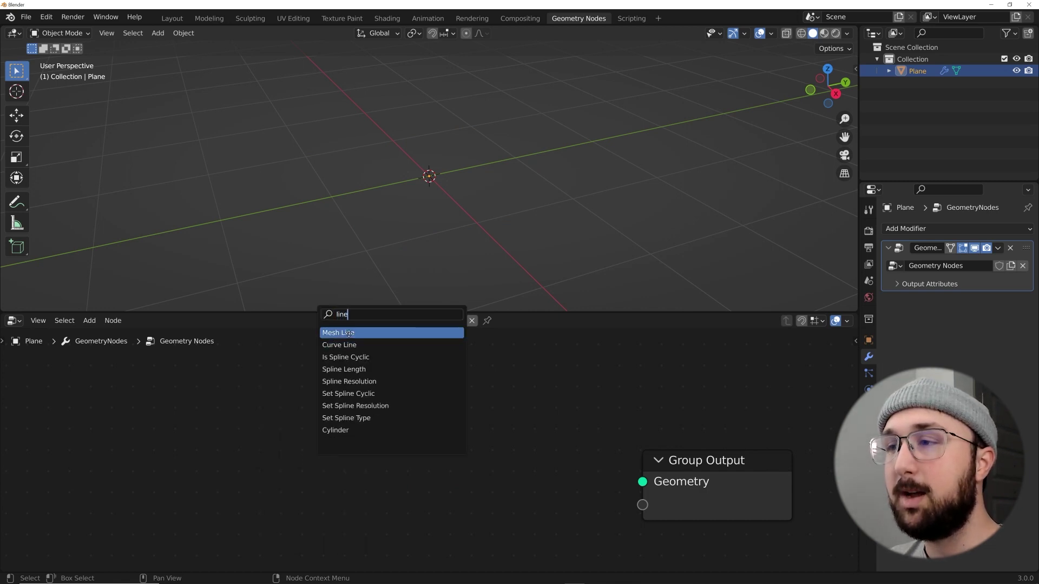
key("Return")
left_click(362, 402)
left_click_drag(635, 487, 633, 486)
middle_click_drag(475, 128, 498, 98)
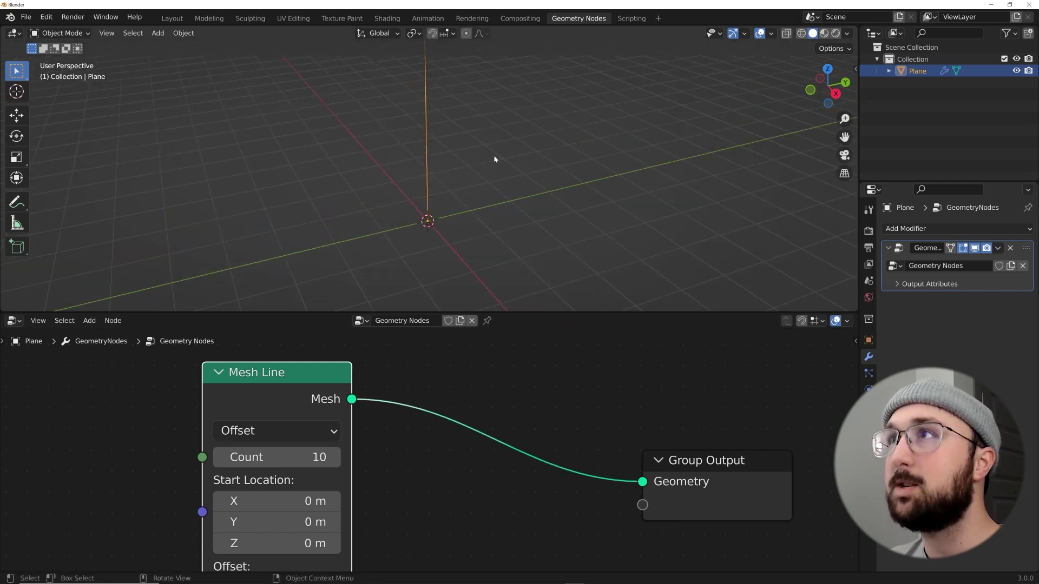
scroll(362, 436, "down", 2)
left_click_drag(335, 400, 294, 404)
middle_click_drag(433, 198, 457, 248)
Step: Insert an Instance on Points node between Mesh Line and Group Output
key("shift+a")
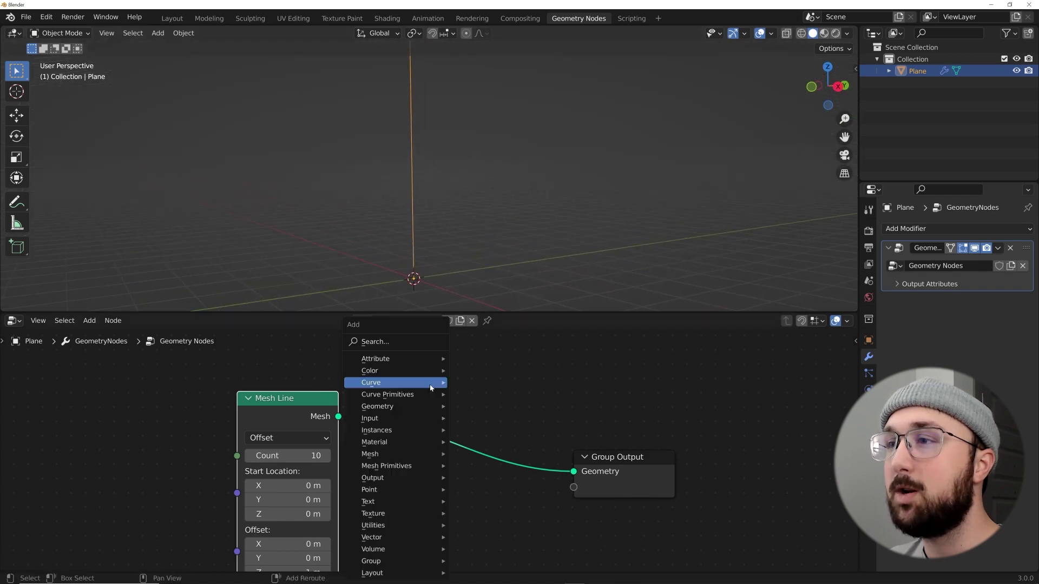
left_click(387, 341)
type("inst")
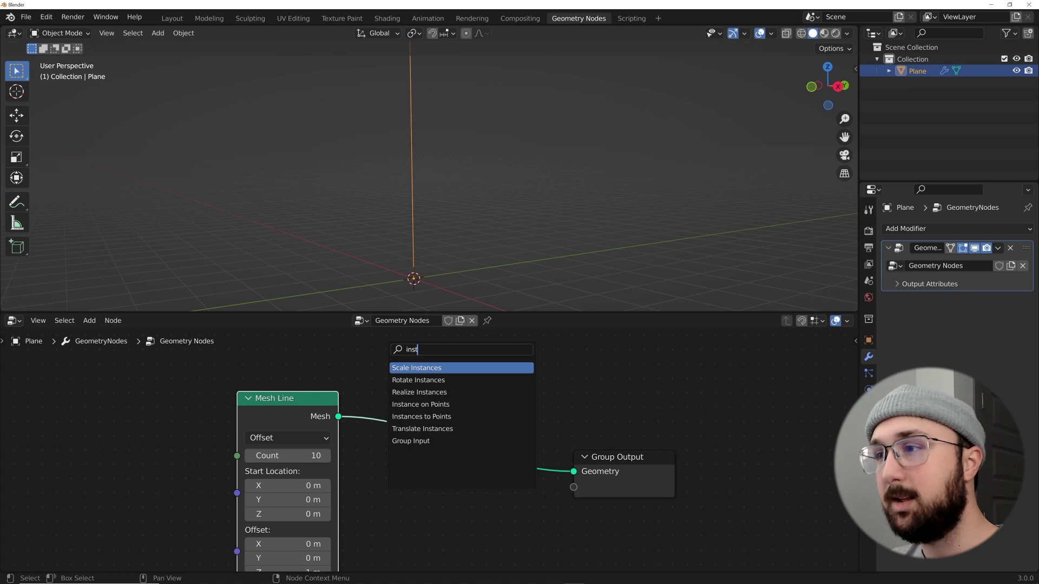
left_click(421, 405)
left_click(449, 427)
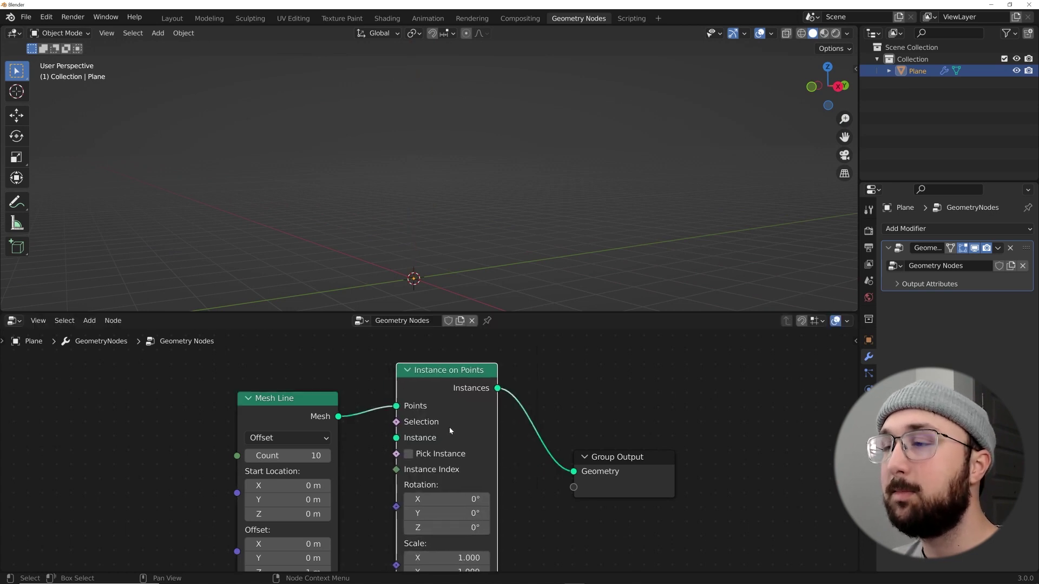
scroll(449, 427, "down", 2)
left_click_drag(369, 453, 363, 375)
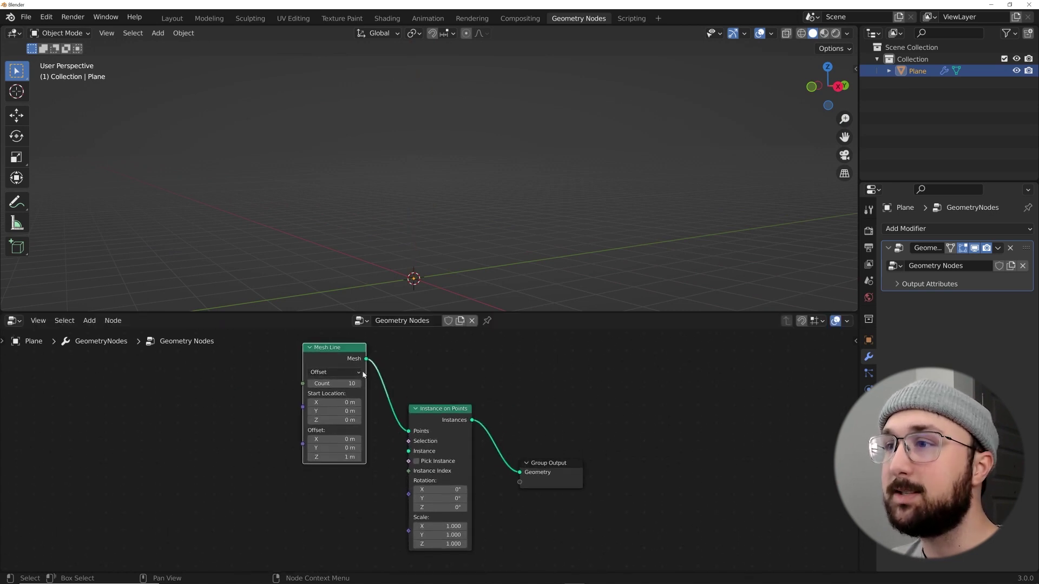
key("shift+a")
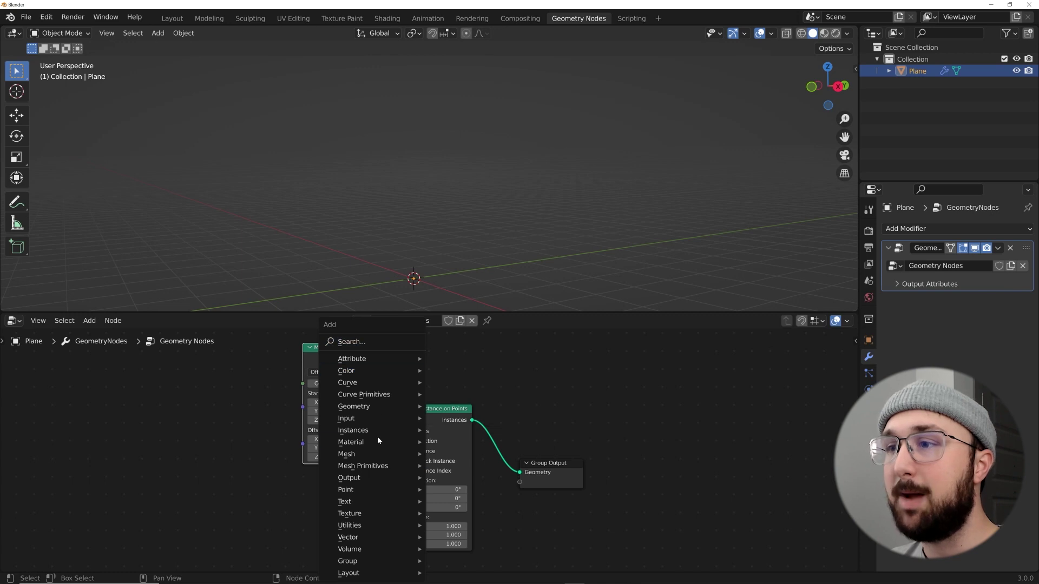
mouse_move(385, 469)
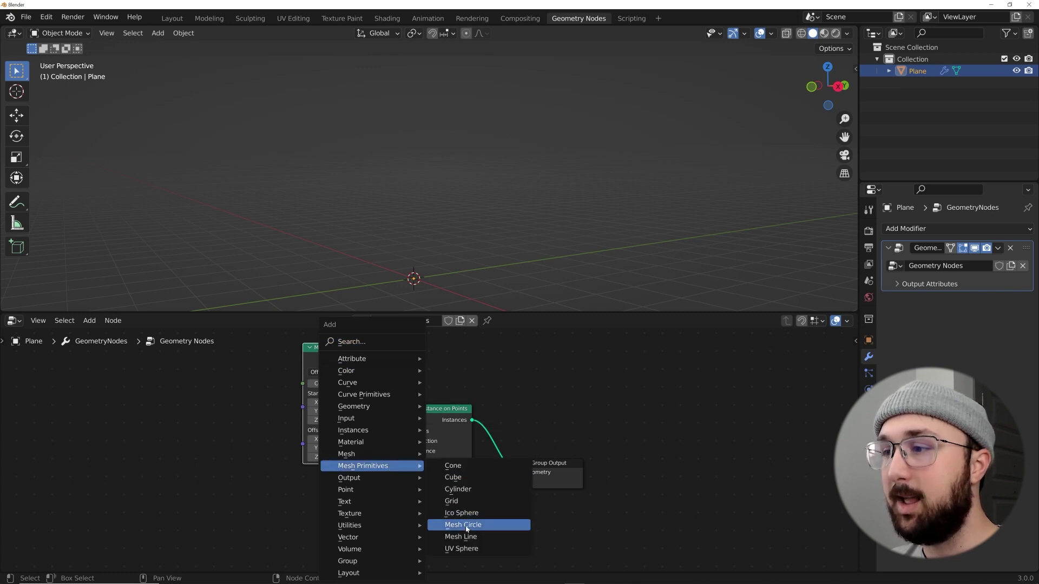
Step: Add a Grid node below Mesh Line and feed it into Instance on Points
left_click(452, 501)
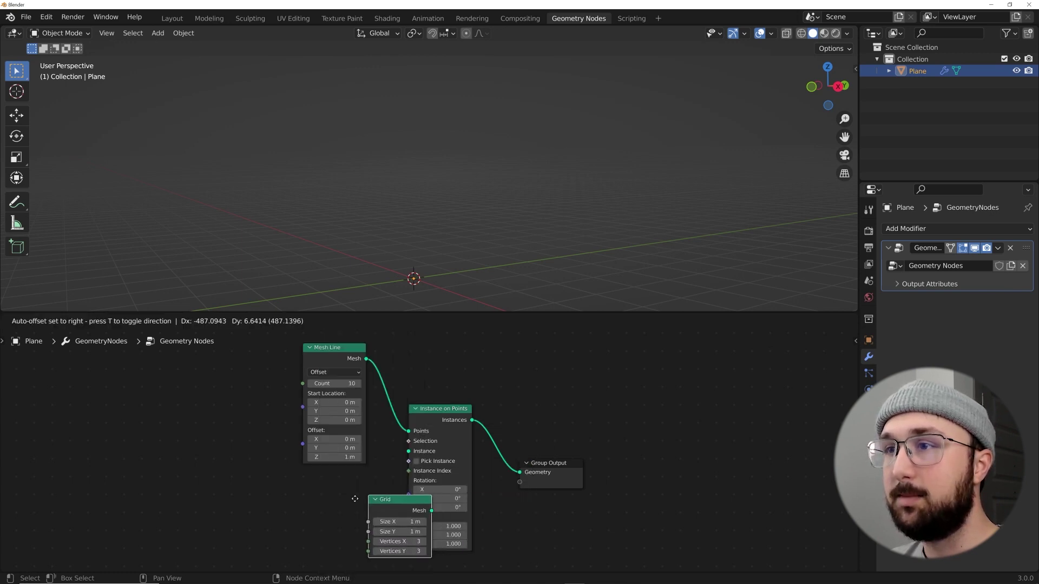
left_click(354, 491)
left_click_drag(365, 493, 405, 455)
middle_click_drag(455, 164, 443, 184)
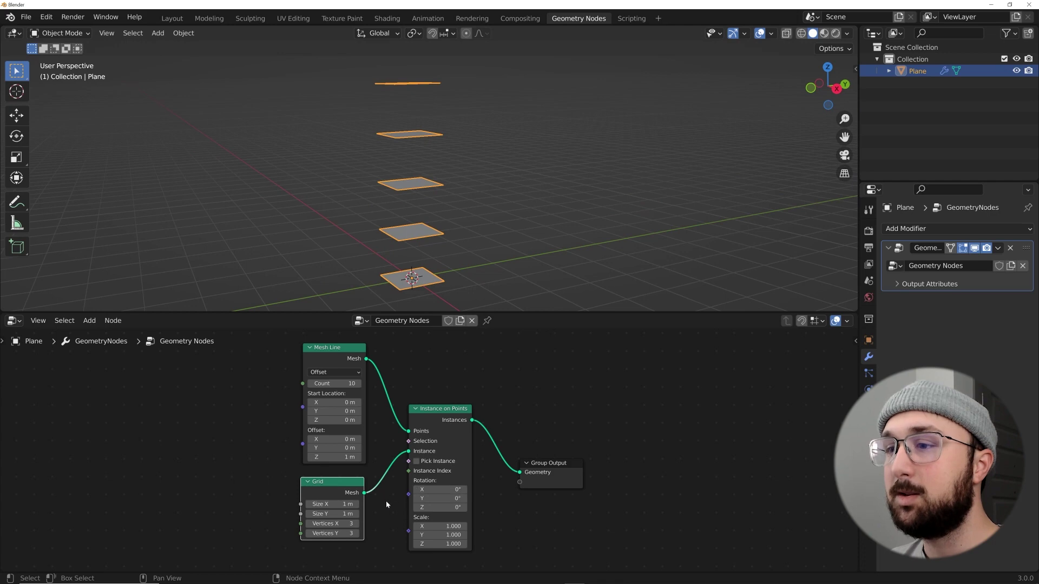
Step: Tighten the Mesh Line Z offset to 0.09 m and move Group Output further right
left_click_drag(332, 457, 284, 457)
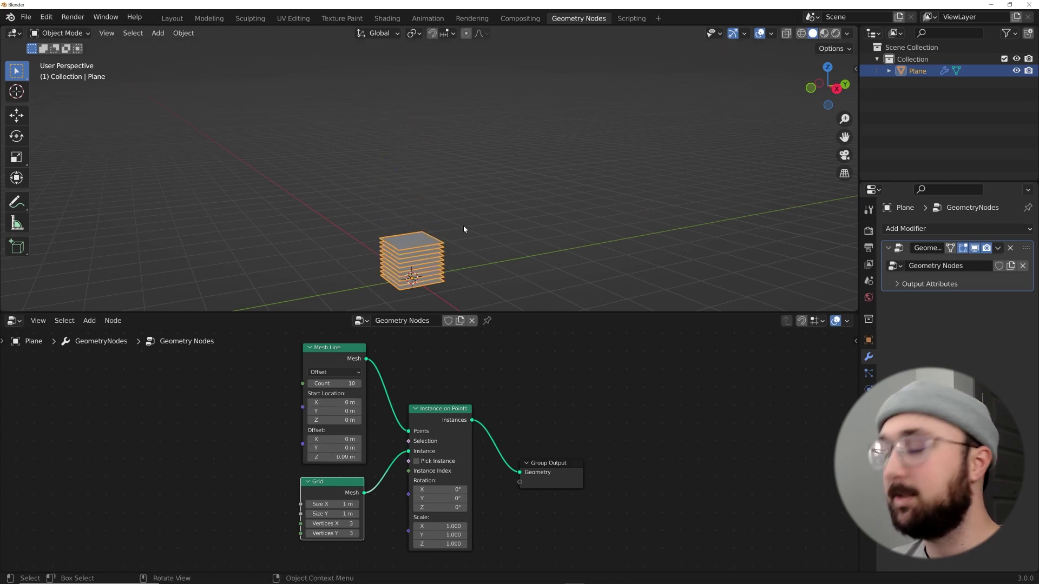
scroll(463, 225, "up", 5)
middle_click_drag(469, 225, 527, 228)
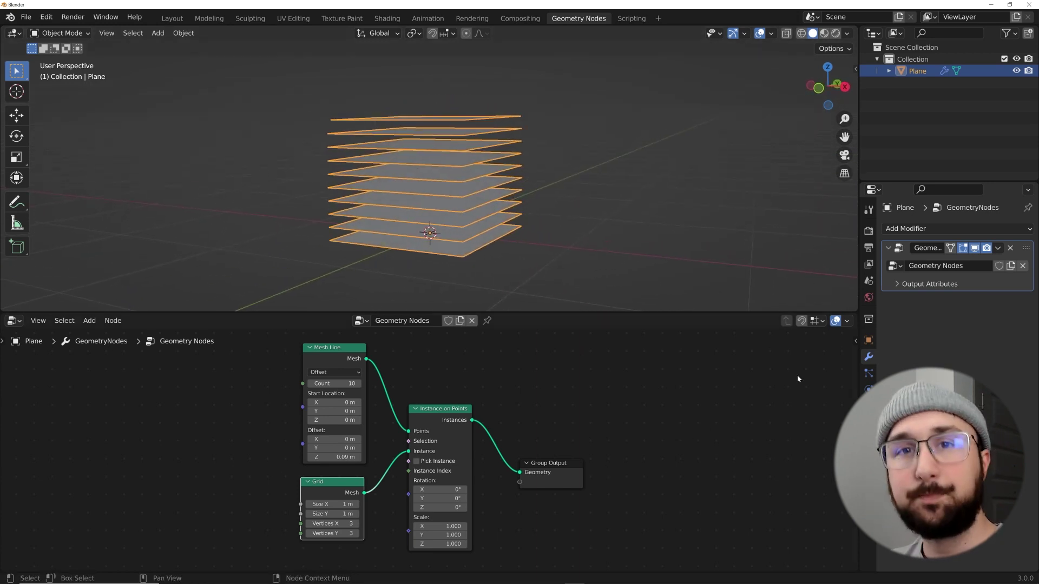
left_click_drag(538, 470, 623, 429)
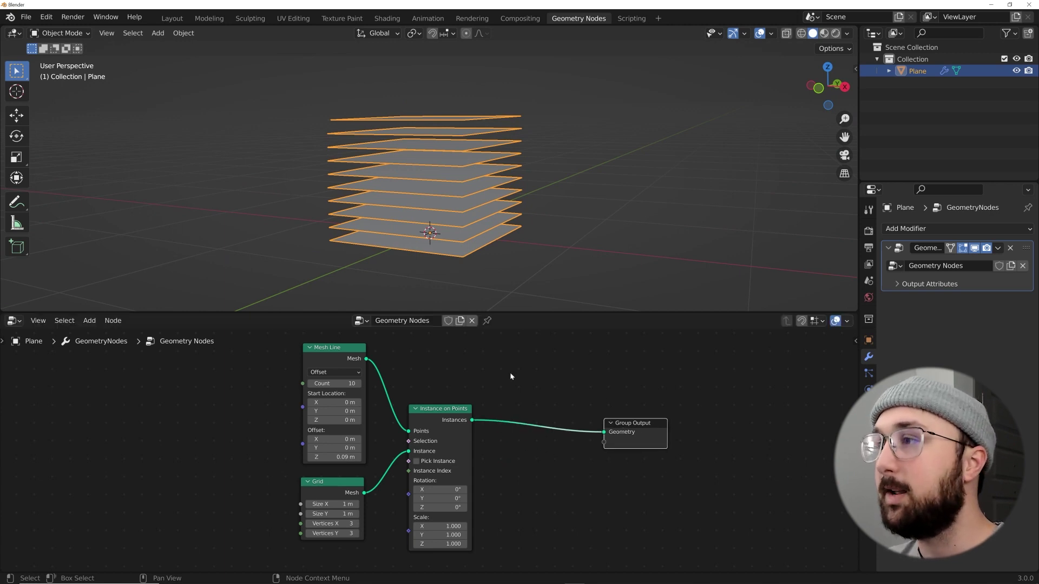
Step: Insert a Realize Instances node on the link before Group Output
left_click(909, 229)
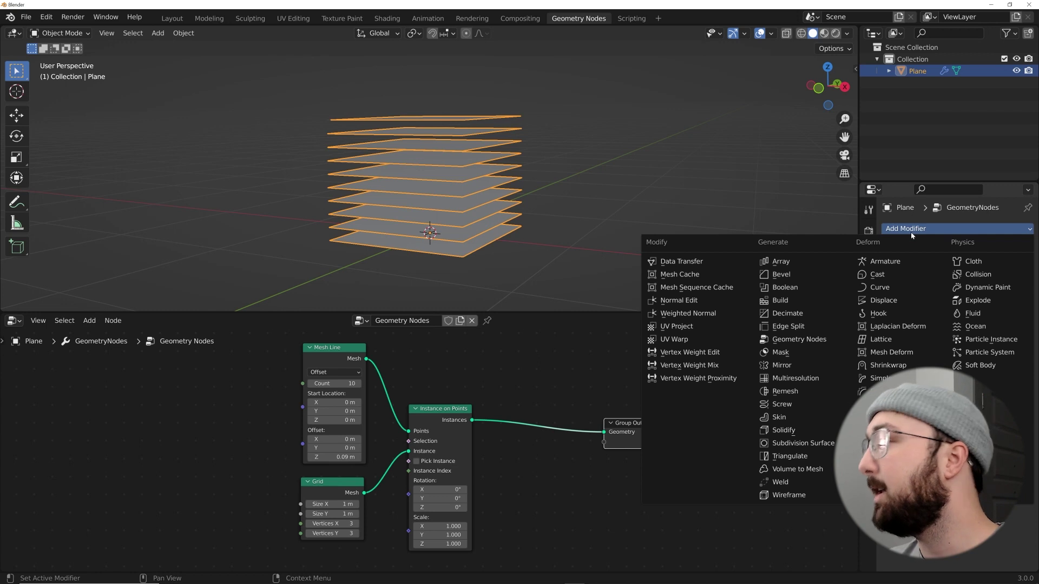
left_click(911, 235)
left_click(910, 235)
left_click(910, 235)
key("shift+a")
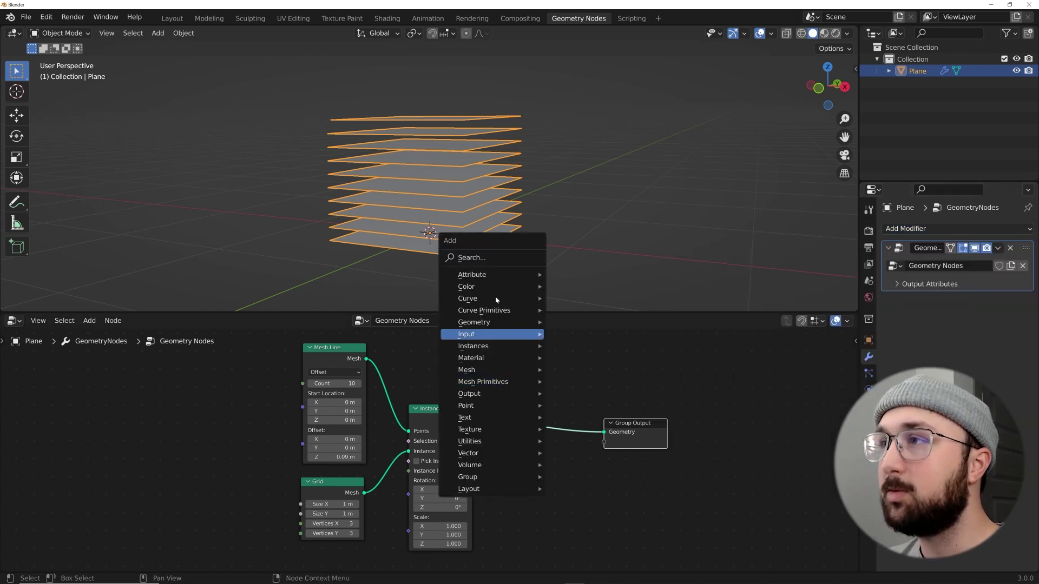
left_click(489, 259)
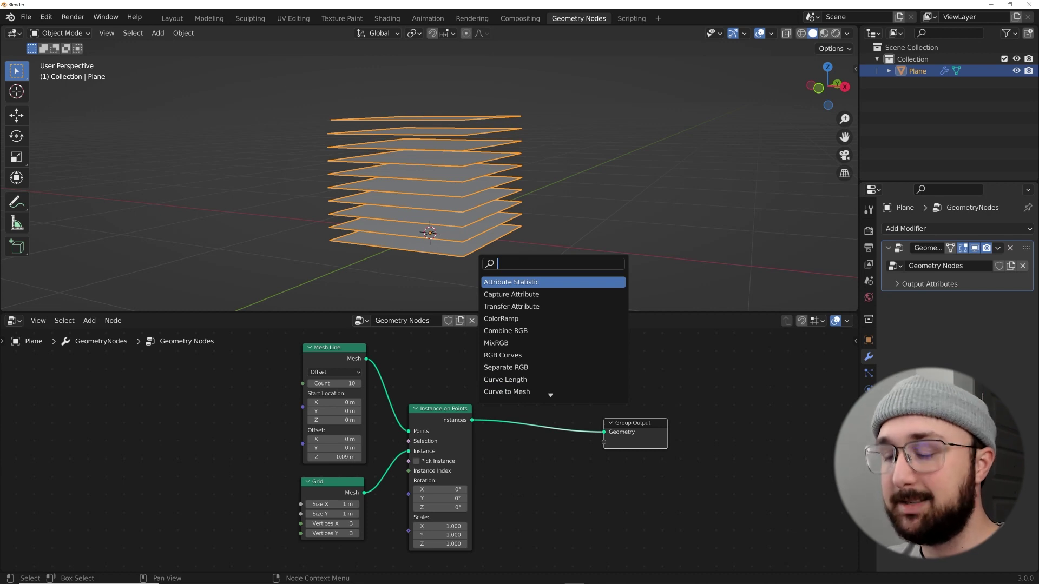
type("real")
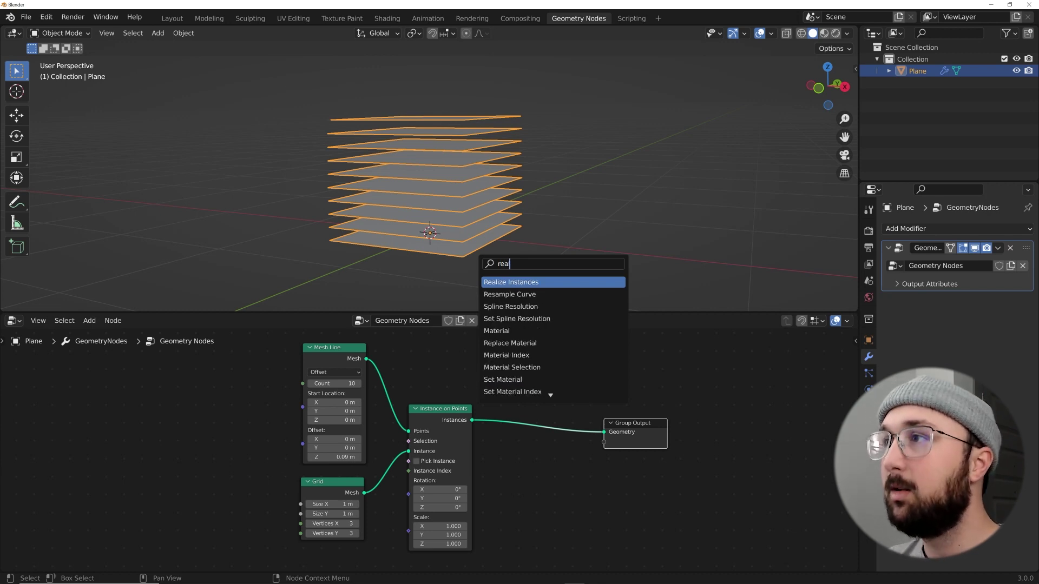
left_click(514, 281)
left_click(541, 414)
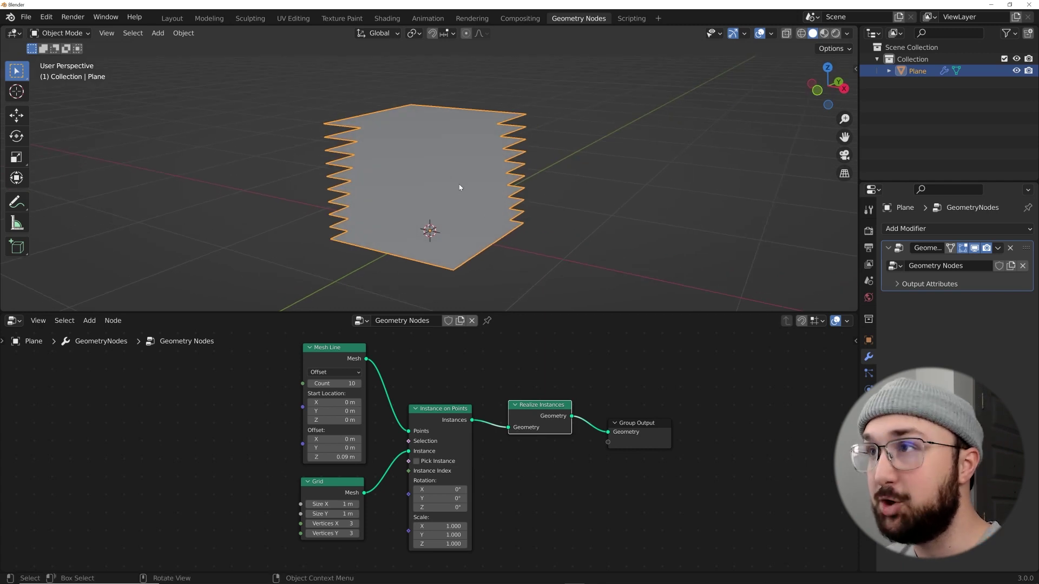
Step: Add a Solidify modifier and set its thickness to 0.045 m
left_click(919, 231)
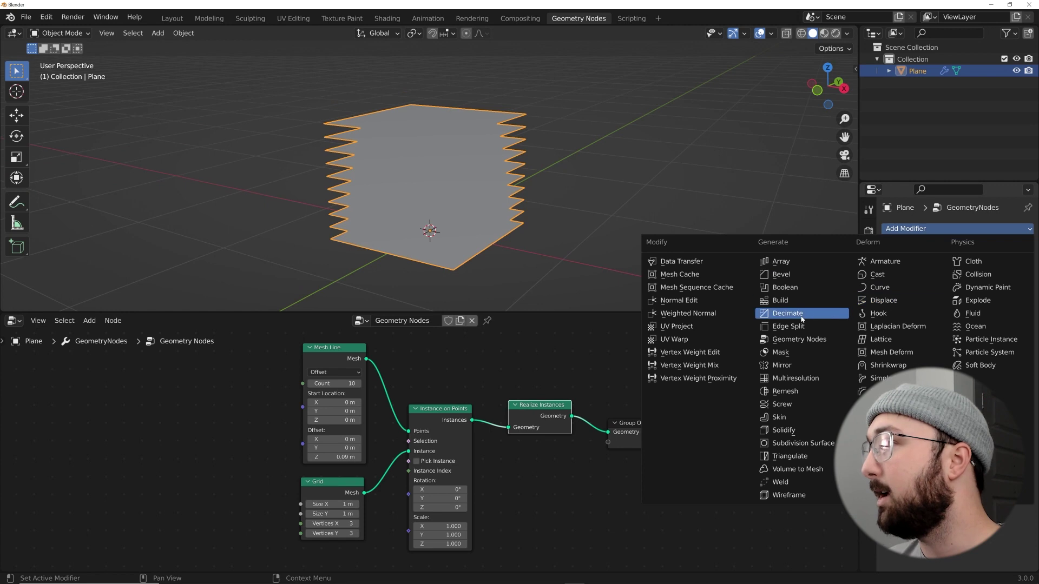
left_click(784, 430)
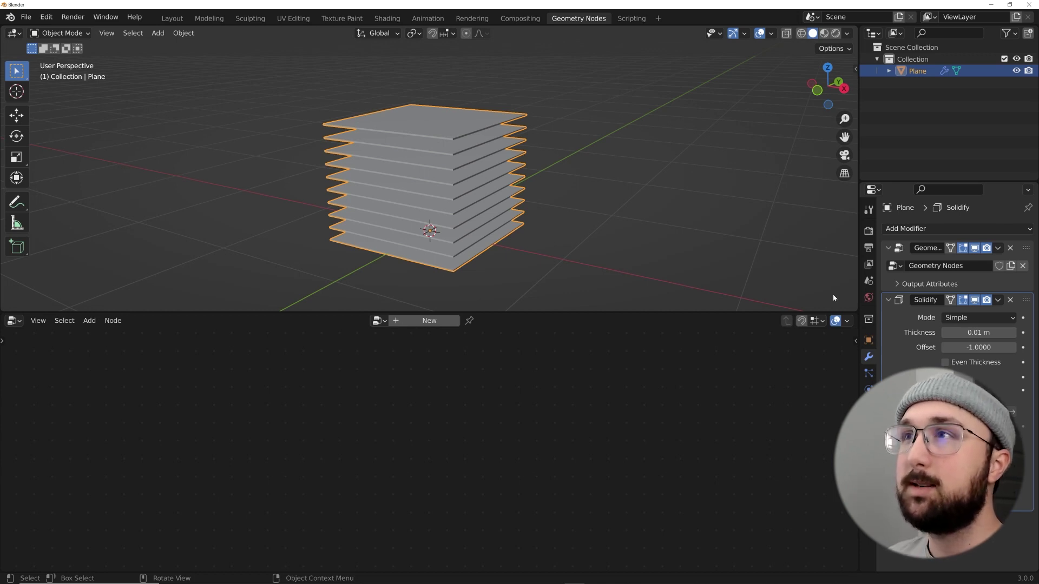
left_click(1021, 250)
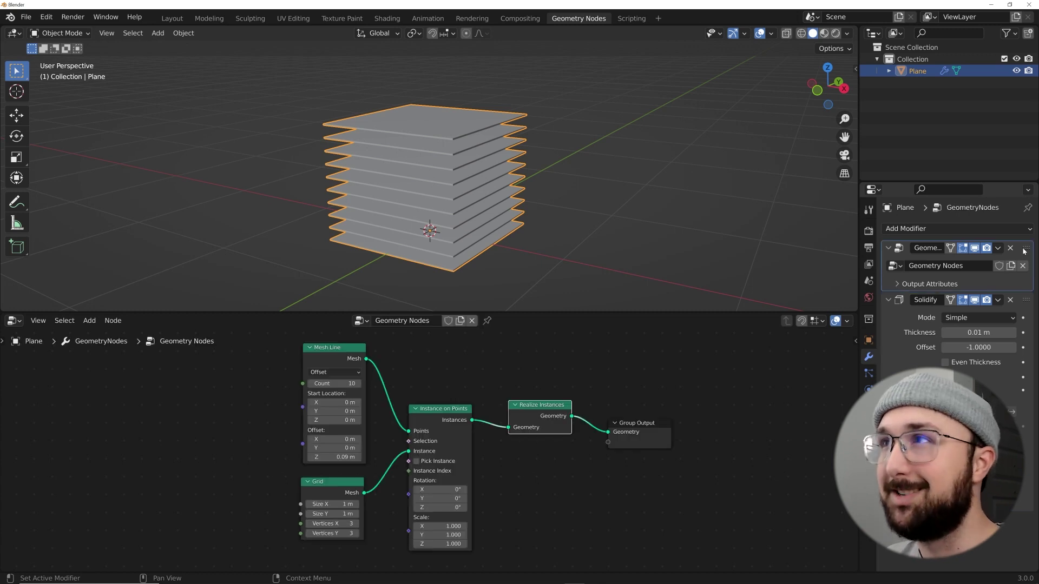
left_click(1025, 303)
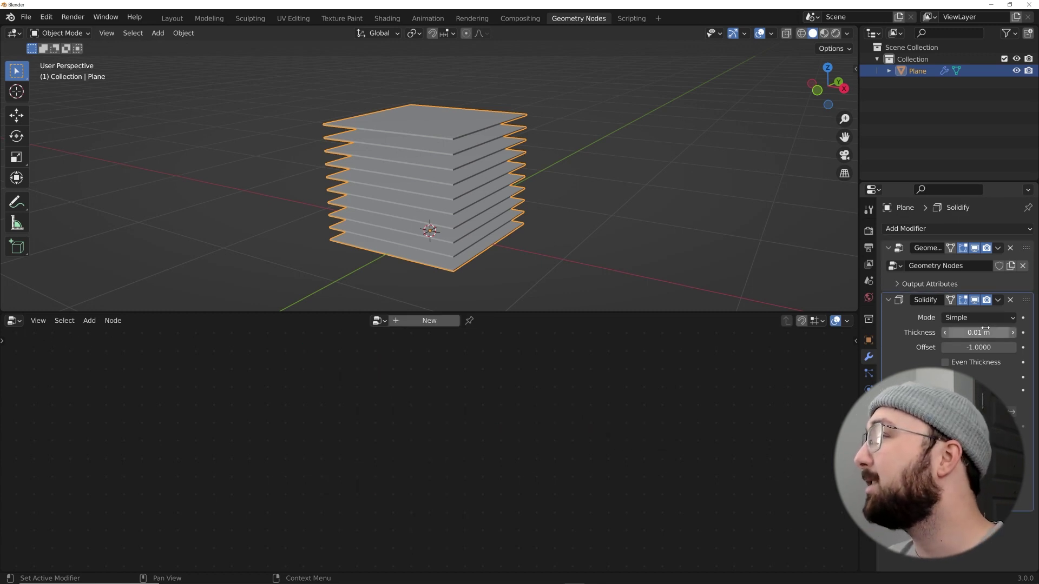
left_click_drag(983, 333, 1000, 333)
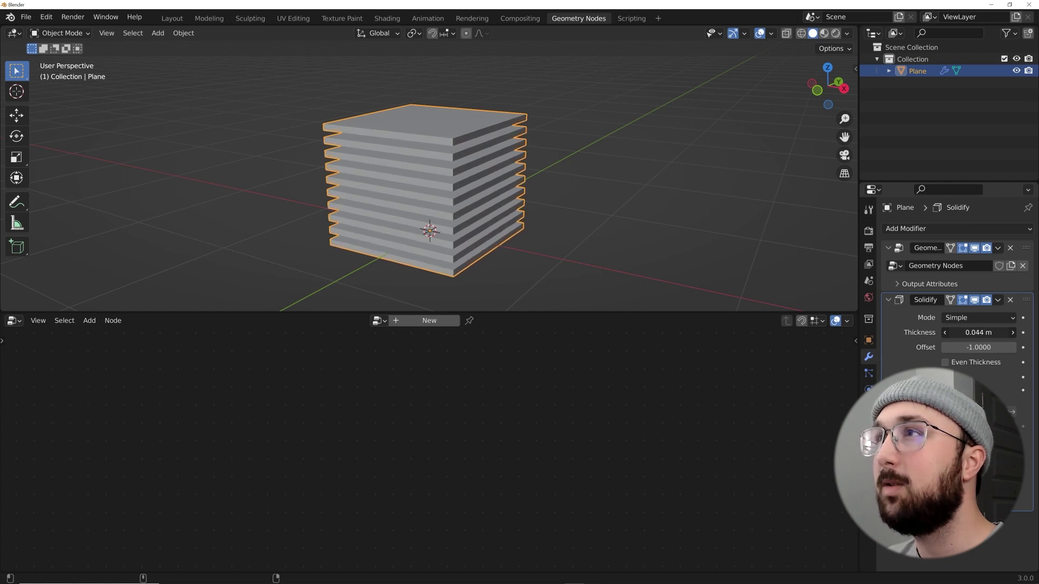
left_click_drag(996, 334, 1002, 333)
scroll(553, 175, "up", 4)
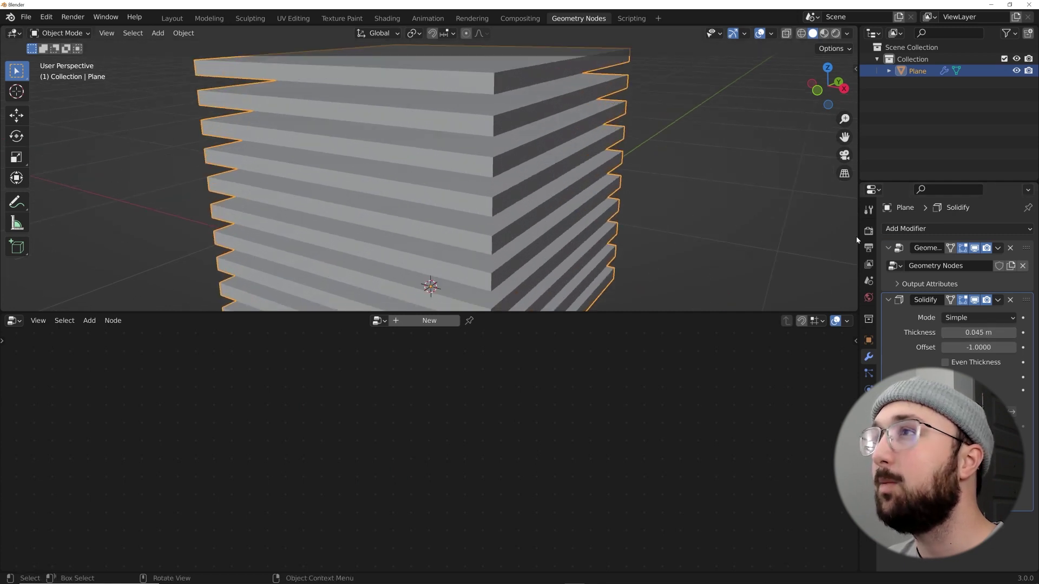
Step: Add a Bevel modifier with 0.004 m amount and 4 segments, then orbit to inspect the edges
left_click(996, 229)
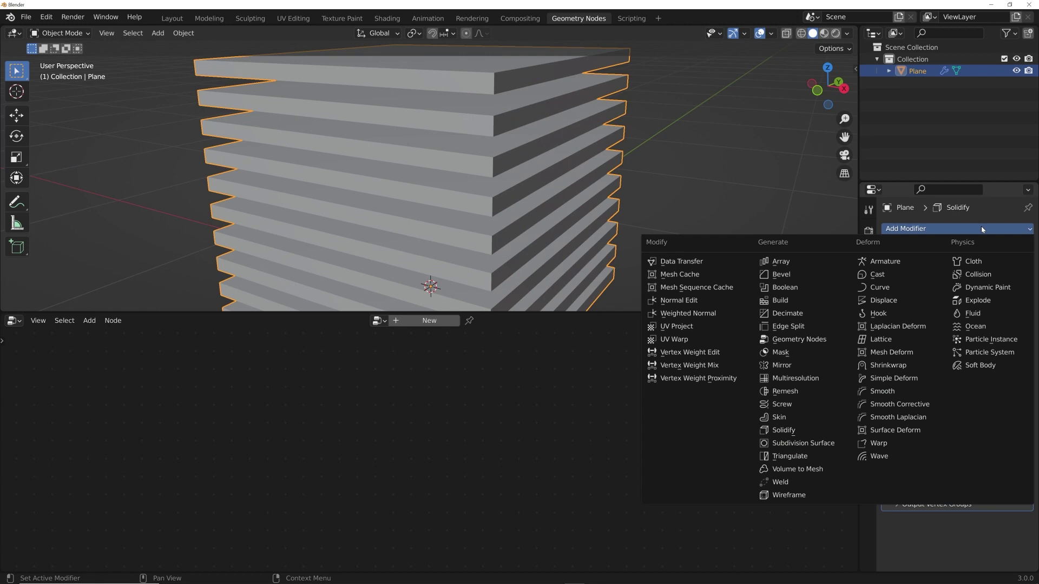
left_click(782, 274)
scroll(933, 449, "down", 5)
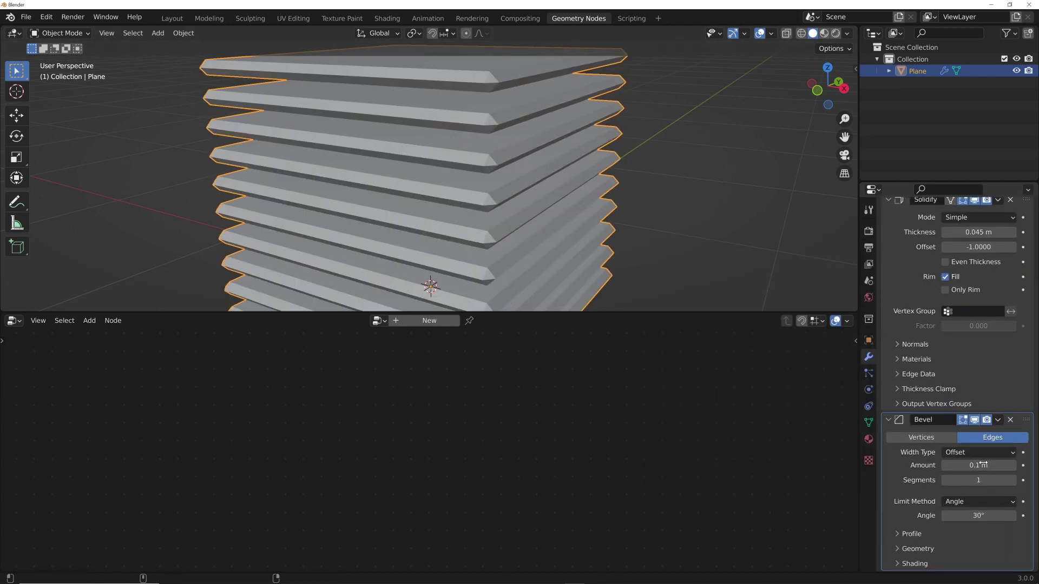
mouse_move(978, 465)
left_mouse_down()
mouse_move(963, 466)
mouse_move(1015, 467)
mouse_move(961, 466)
mouse_move(981, 467)
left_mouse_up()
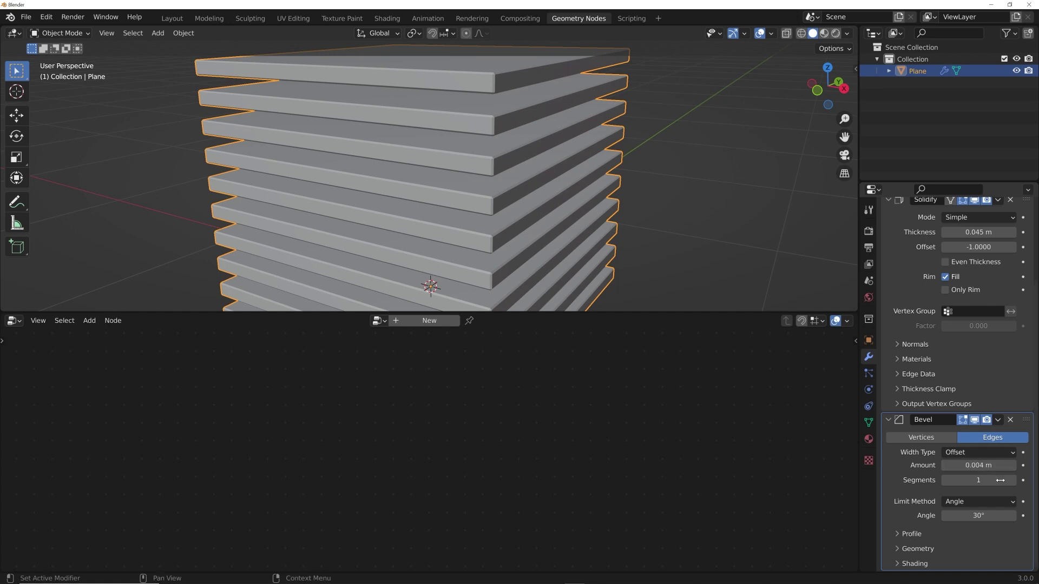
left_click(1012, 481)
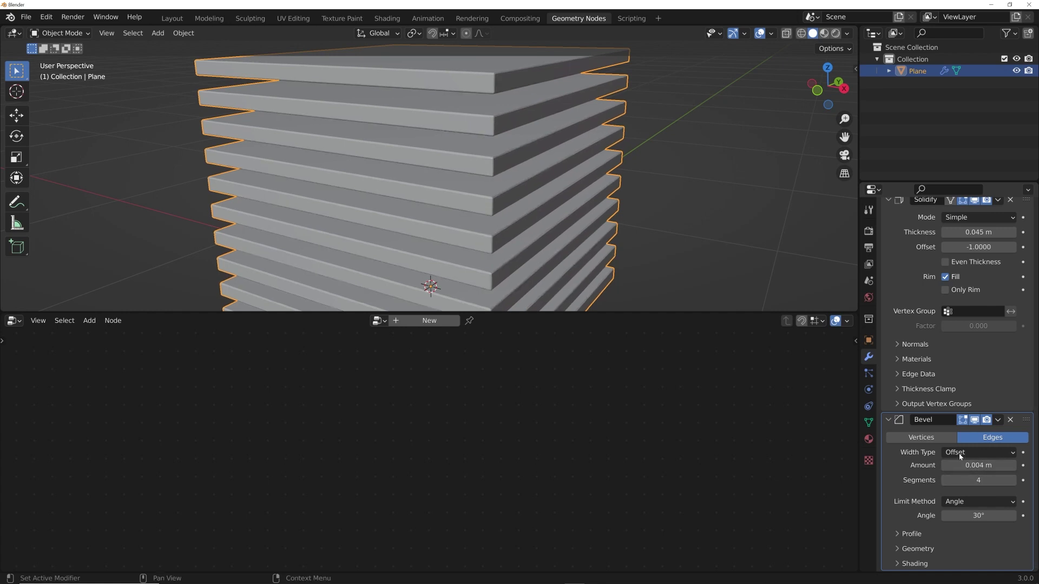
scroll(503, 165, "down", 6)
middle_click_drag(564, 179, 541, 187)
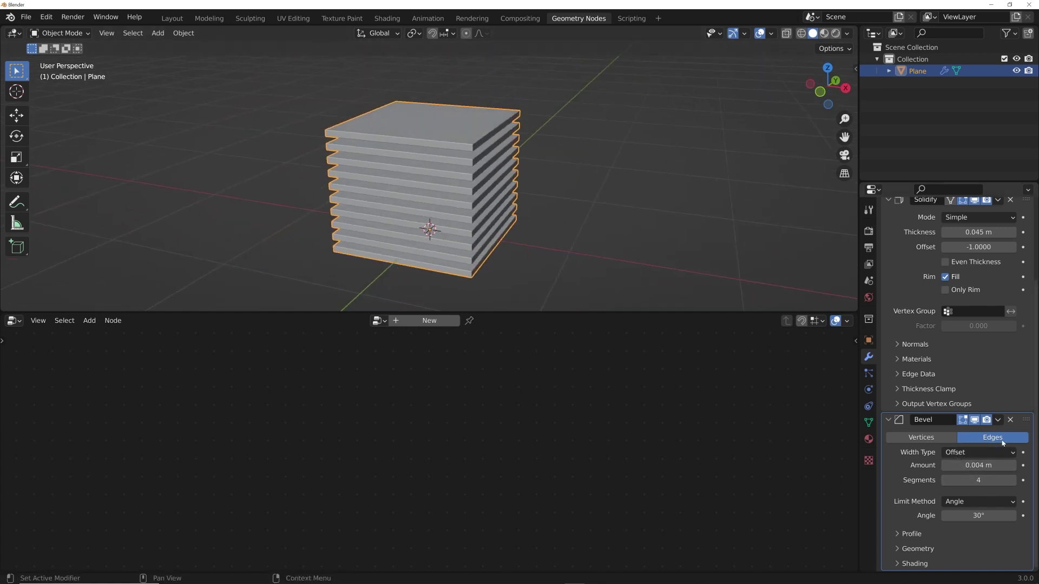
middle_click_drag(512, 247, 516, 247)
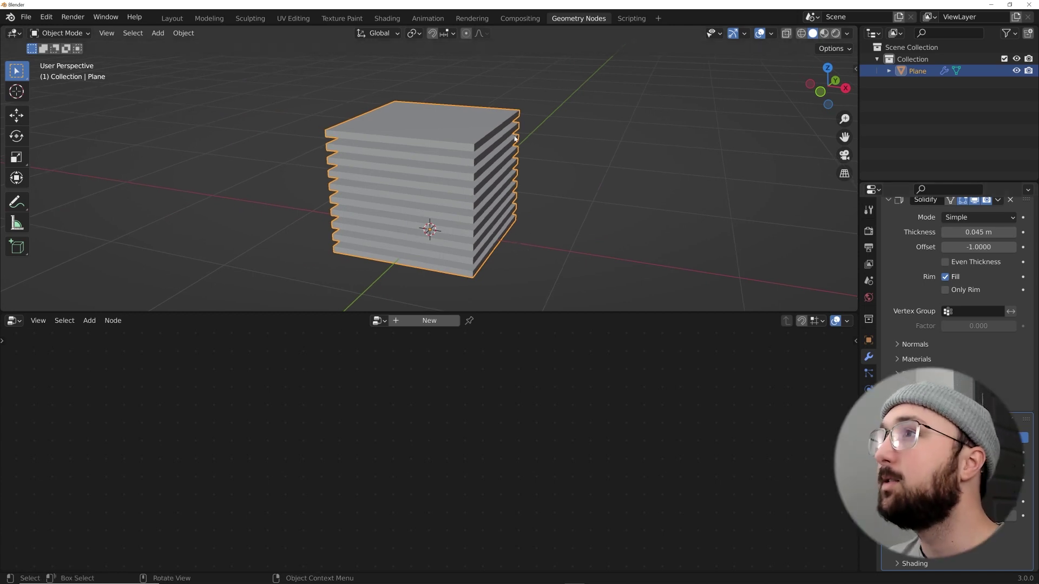
scroll(1018, 260, "up", 5)
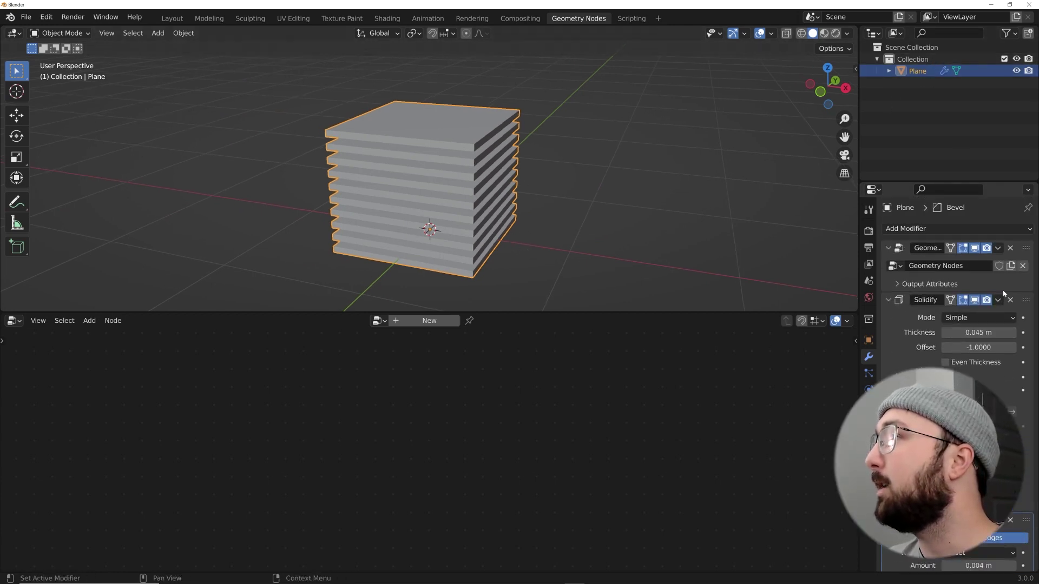
Step: Set the Mesh Line Z offset to 0.07 m and its Count from 10 to 14
left_click(1030, 267)
scroll(407, 421, "up", 4)
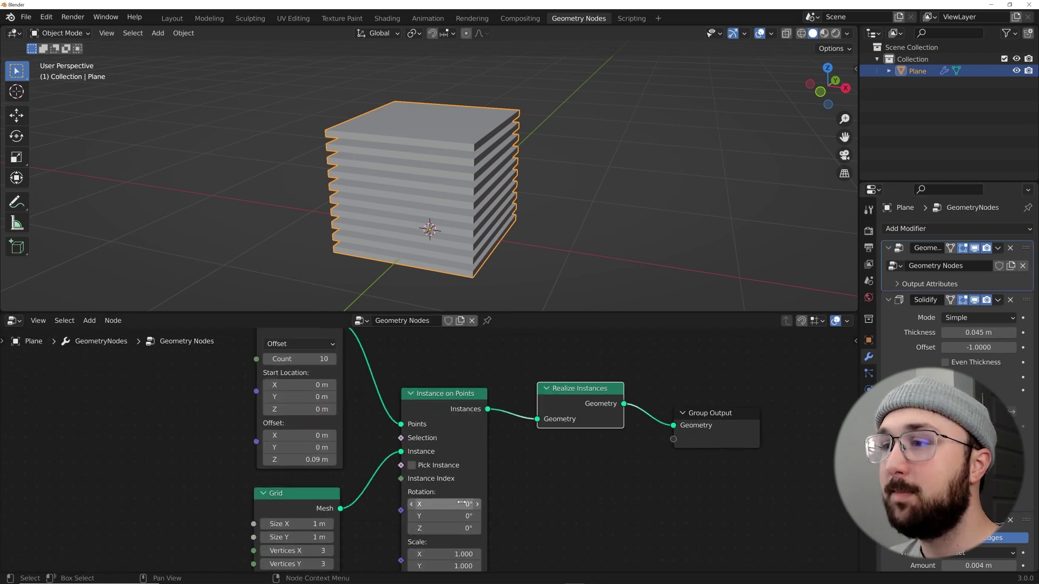
middle_click_drag(406, 421, 394, 464)
mouse_move(411, 453)
left_mouse_down()
mouse_move(433, 453)
mouse_move(408, 453)
left_mouse_up()
middle_click_drag(514, 174, 503, 194)
scroll(464, 392, "down", 2)
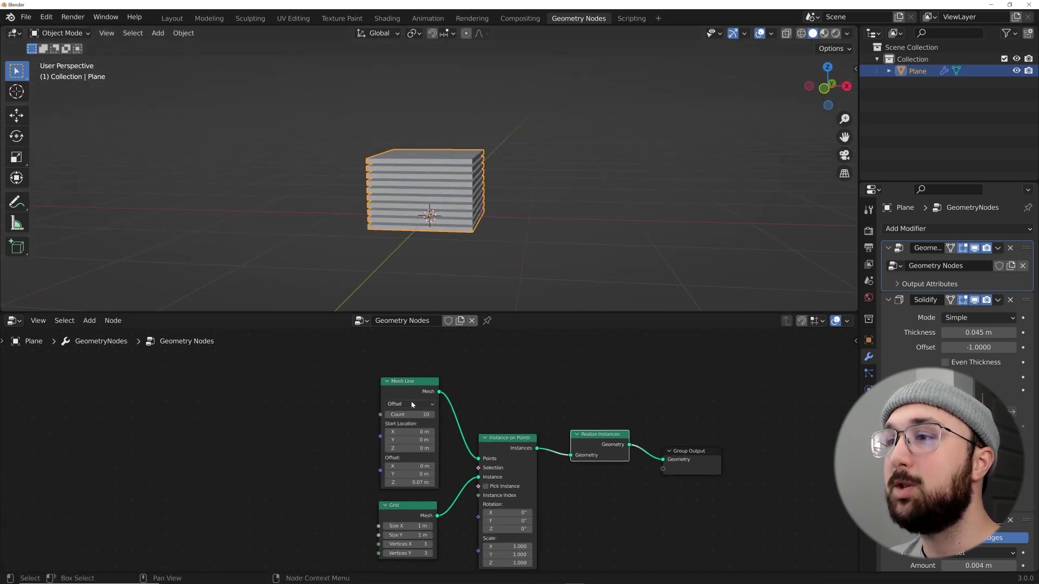
scroll(423, 406, "up", 2)
left_click_drag(423, 405, 439, 406)
Step: Add a reference cube, raise it onto the ground and scale it around the tower in wireframe view
key("shift+a")
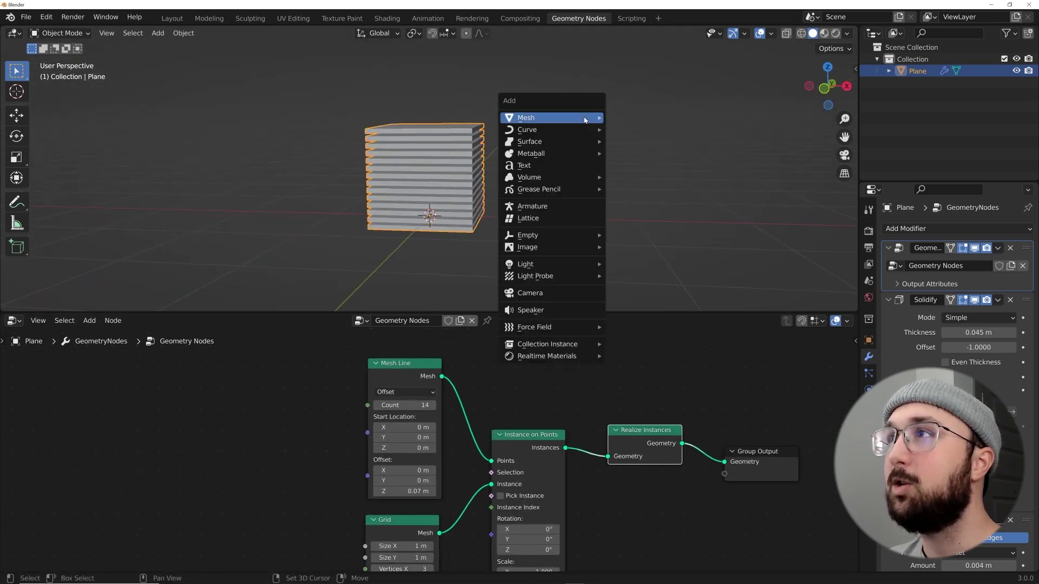
mouse_move(585, 120)
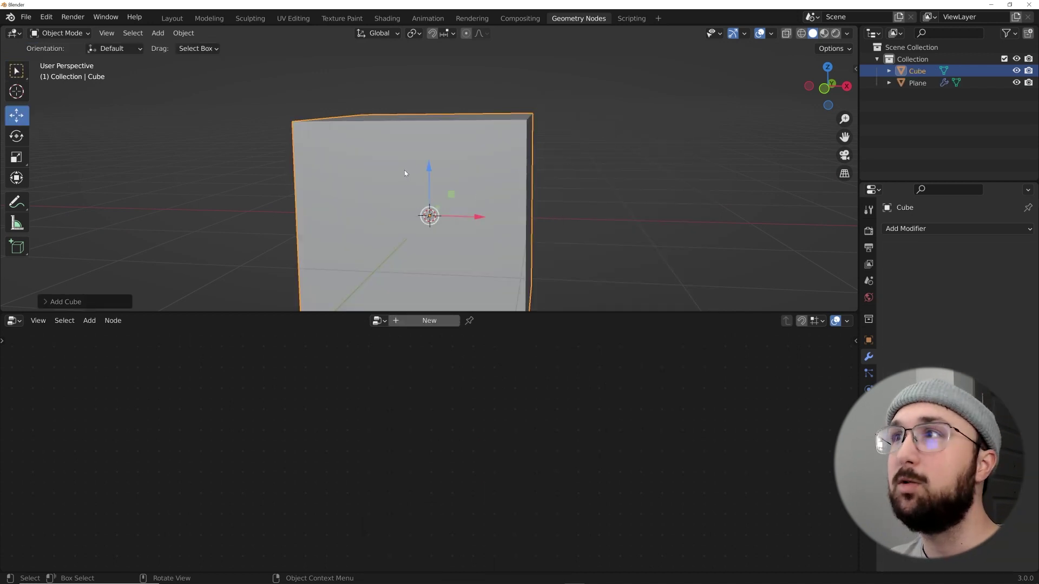
key("Tab")
left_click(25, 115)
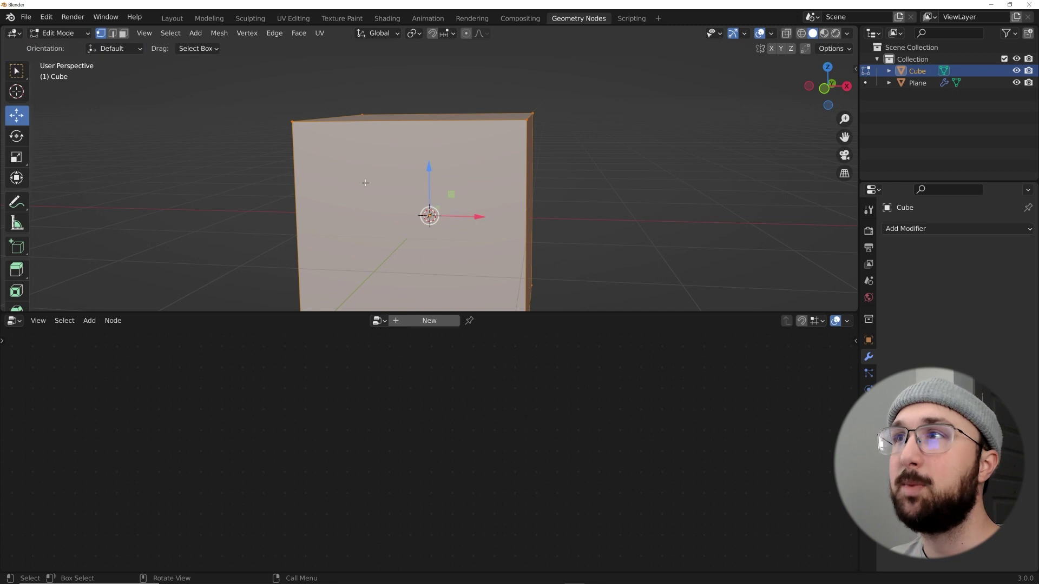
left_click_drag(423, 172, 425, 103)
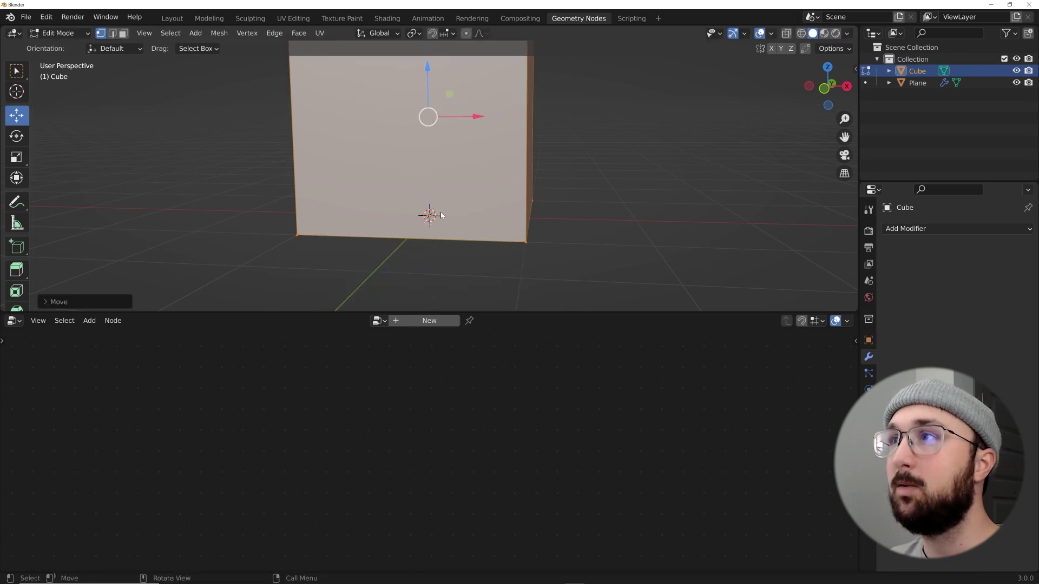
key("Tab")
key("s")
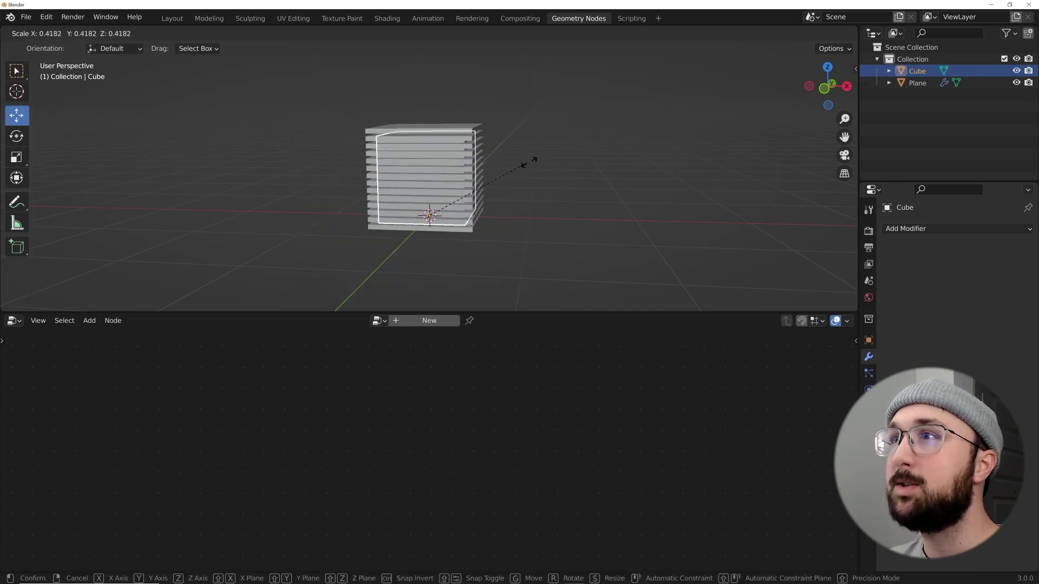
left_click(552, 158)
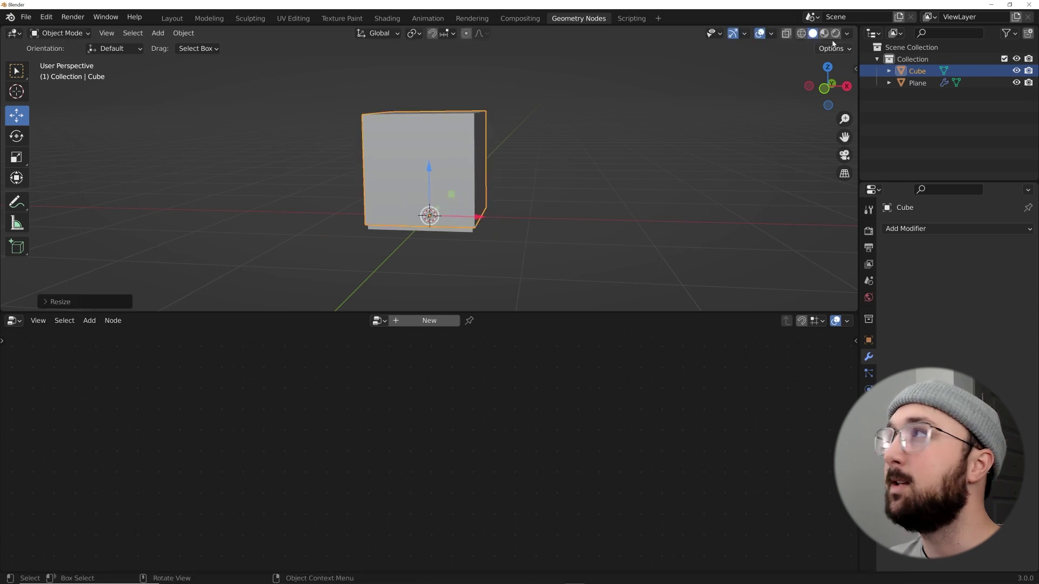
left_click(801, 34)
Step: Raise the tower's Mesh Line count to 16 and delete the reference cube
left_click(390, 153)
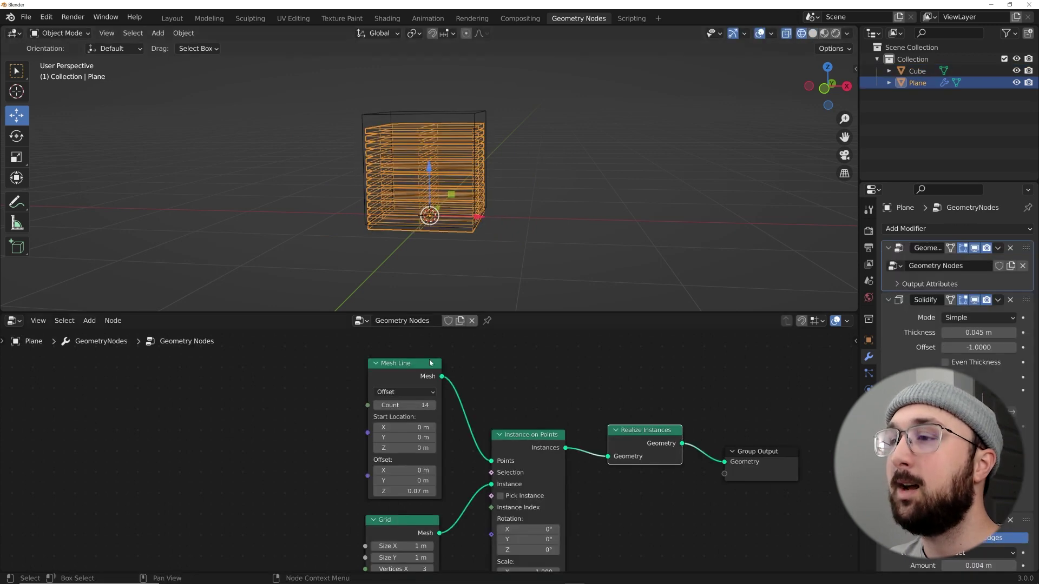
left_click(432, 405)
left_click(432, 405)
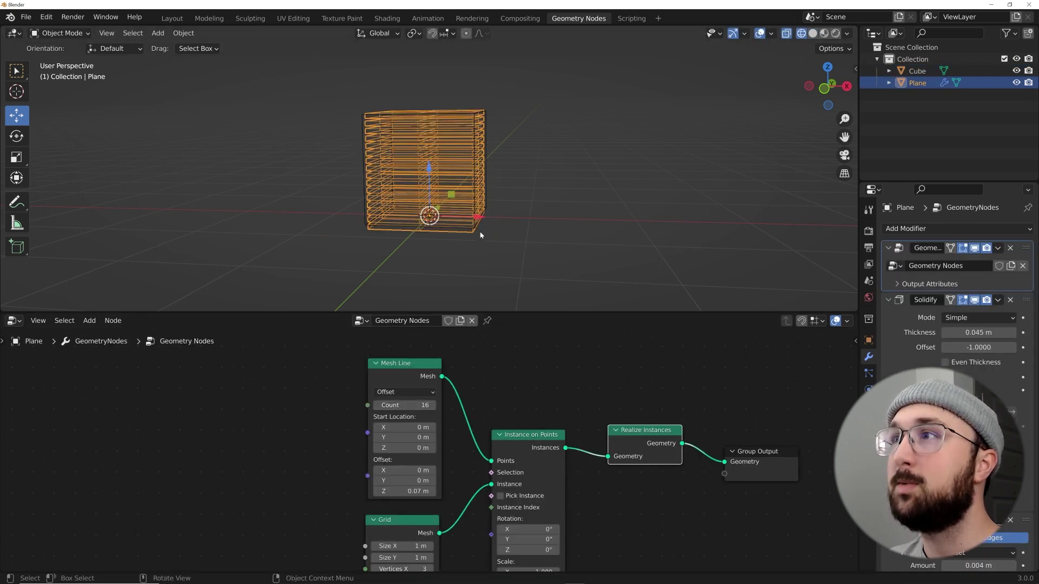
left_click(485, 116)
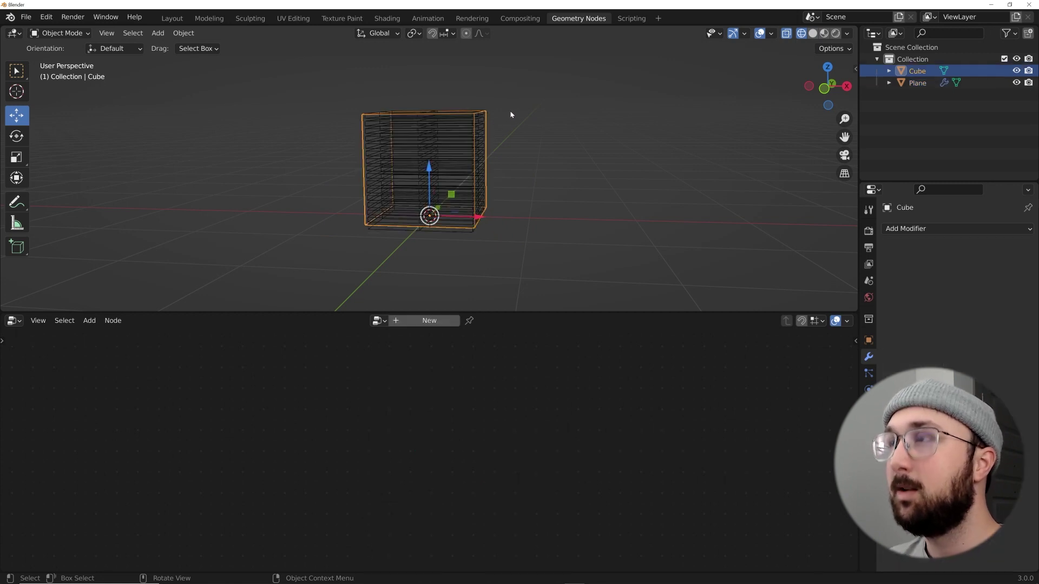
key("x")
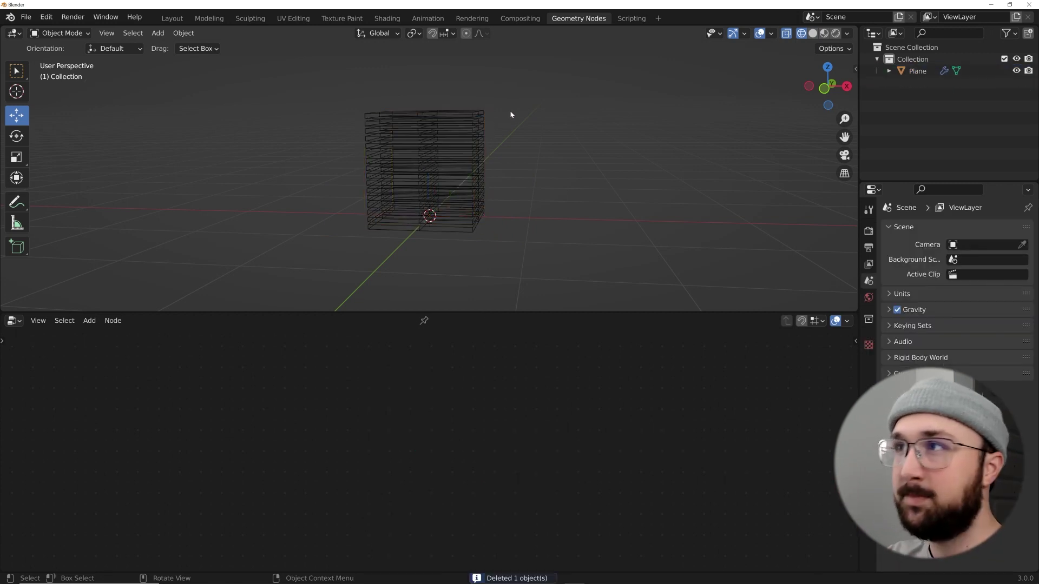
Step: Return to solid shading, select the slab tower, and spread out Realize Instances and Group Output
left_click(813, 36)
mouse_move(489, 114)
middle_mouse_down()
mouse_move(468, 152)
mouse_move(471, 142)
middle_mouse_up()
scroll(468, 151, "up", 4)
scroll(473, 146, "down", 5)
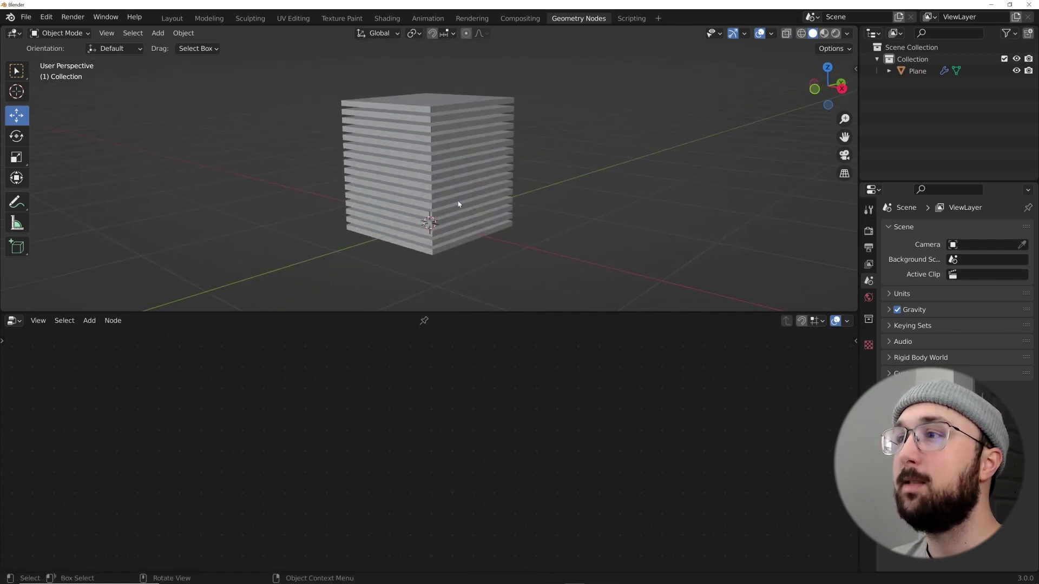
left_click(459, 205)
scroll(492, 438, "down", 7)
middle_click_drag(665, 465, 524, 440)
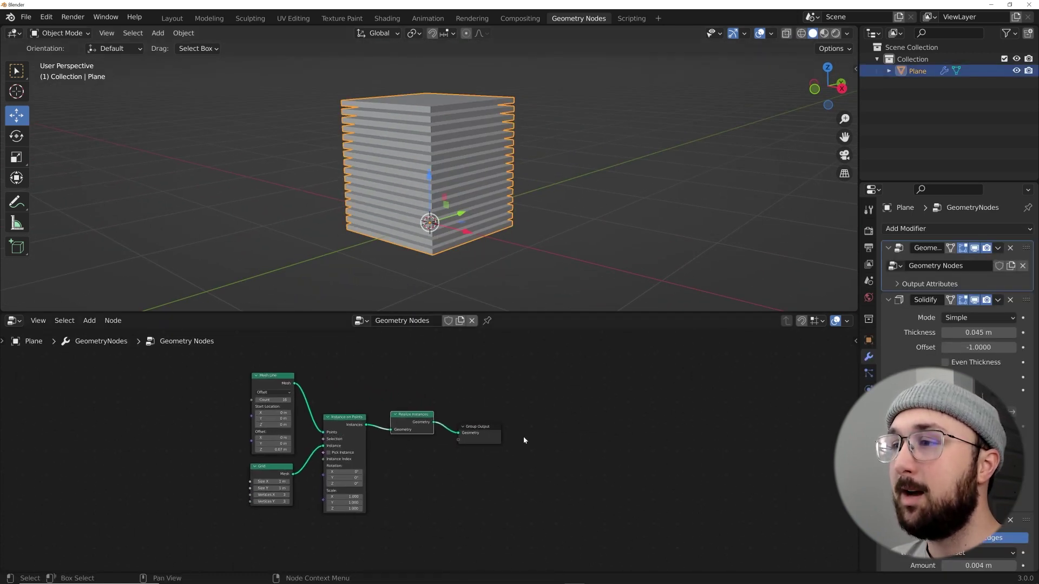
left_click_drag(497, 428, 601, 422)
left_click_drag(405, 417, 477, 413)
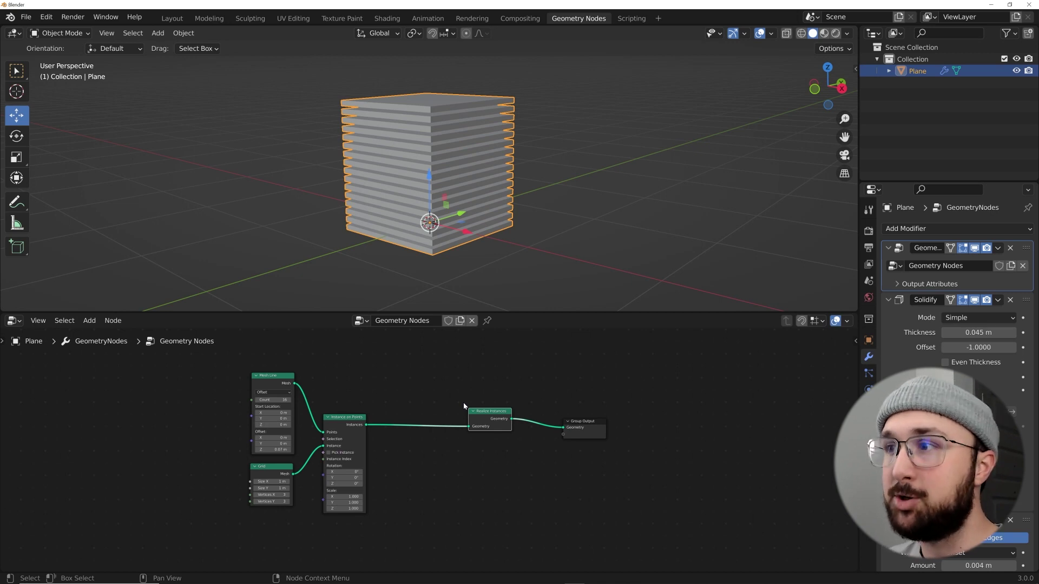
scroll(464, 406, "up", 2)
Step: Insert a Delete Geometry node into the link before Realize Instances
key("shift+a")
left_click(460, 279)
type("del")
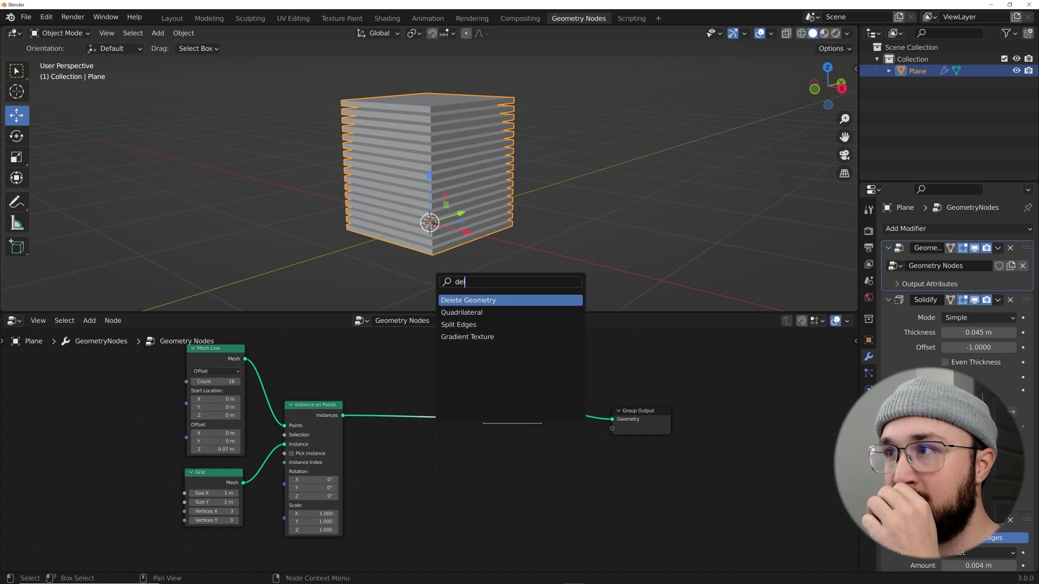
key("Return")
left_click(443, 412)
Step: Move the Mesh Line, Grid and Instance on Points nodes upward to make room
left_click_drag(344, 380, 204, 511)
scroll(319, 461, "down", 2)
middle_click_drag(320, 461, 309, 482)
key("g")
left_click_drag(318, 458, 315, 397)
scroll(444, 462, "up", 3)
middle_click_drag(444, 462, 492, 443)
Step: Add a ColorRamp below Delete Geometry and connect its Color to Selection
key("shift+a")
left_click(366, 344)
type("color")
key("Down")
key("Return")
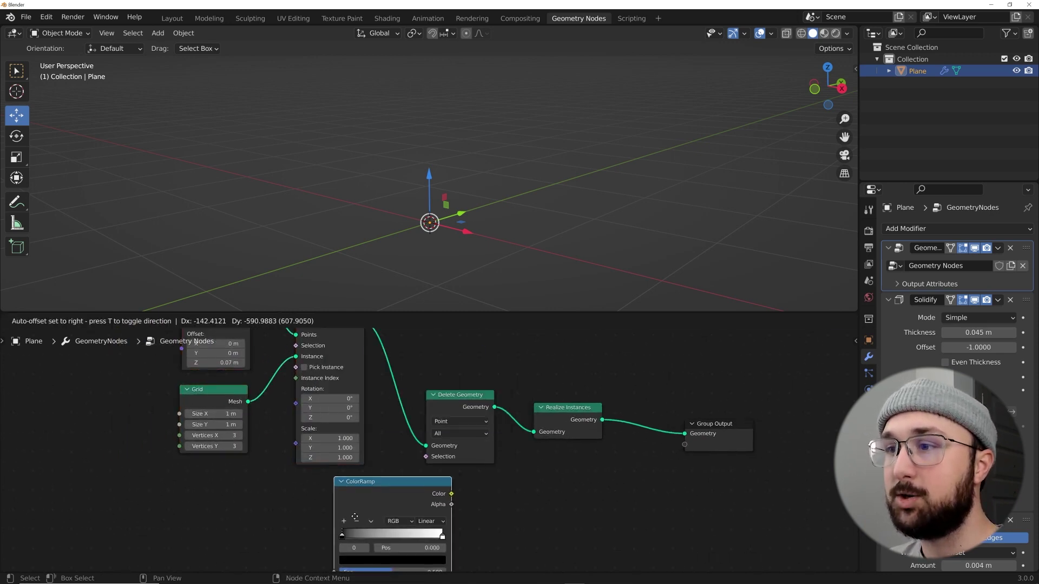
left_click(278, 524)
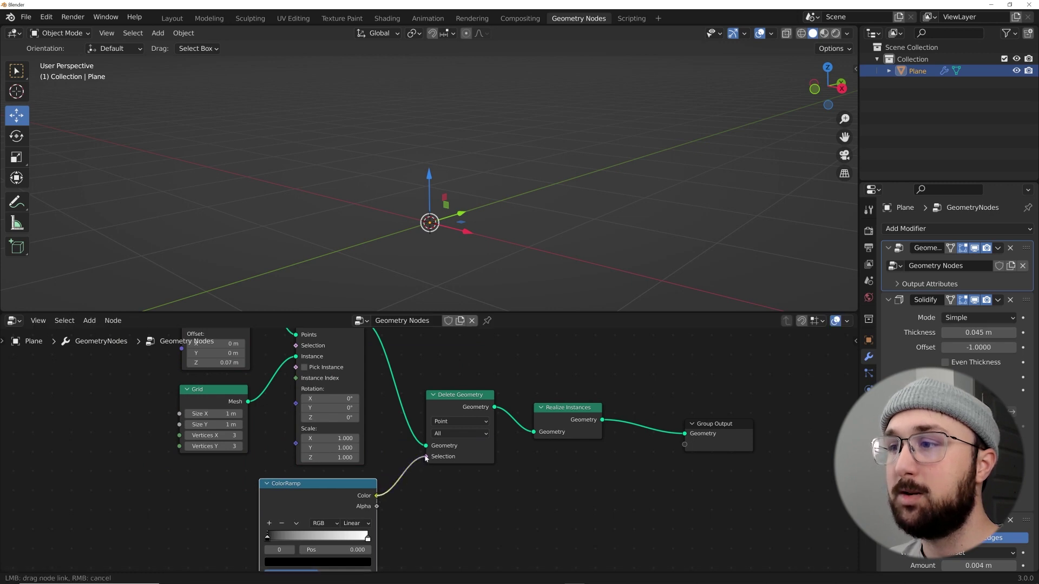
left_click_drag(426, 457, 425, 458)
middle_click_drag(425, 458, 547, 397)
key("shift+a")
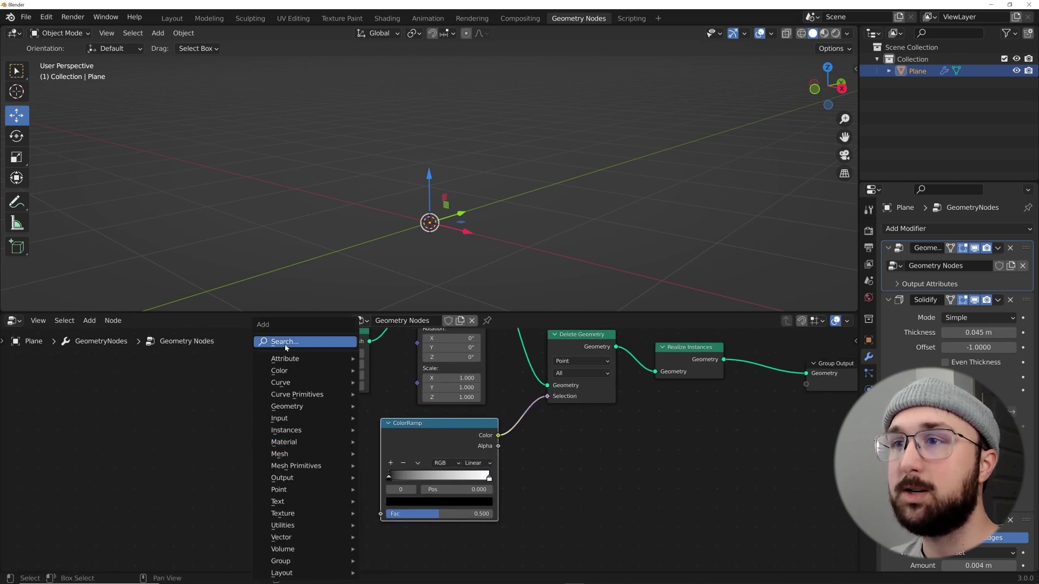
Step: Add a 4D Noise Texture feeding the ColorRamp Fac and move the black stop to 0.503
left_click(285, 344)
type("noi")
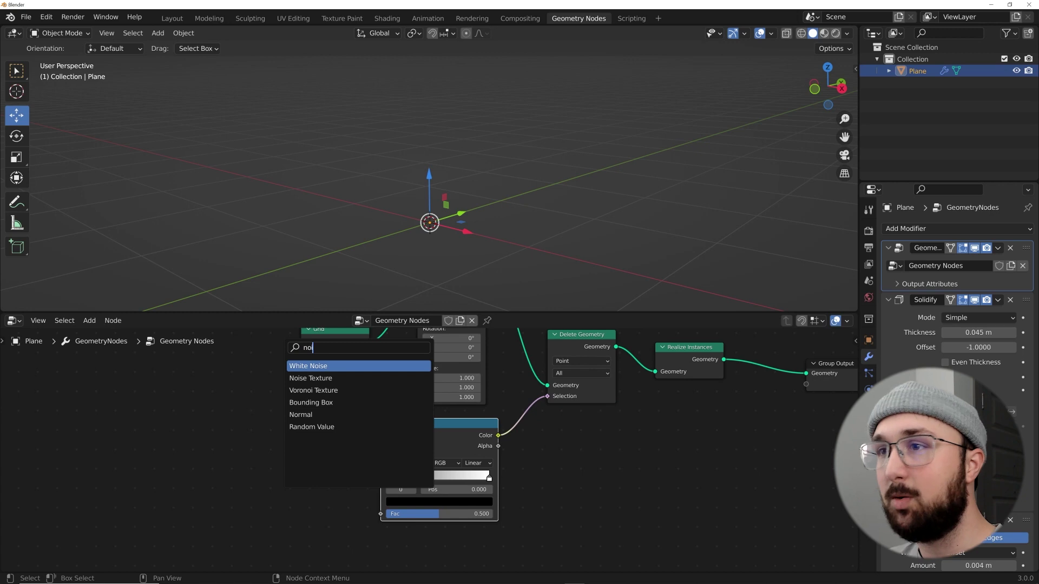
key("Down")
key("Return")
left_click(274, 481)
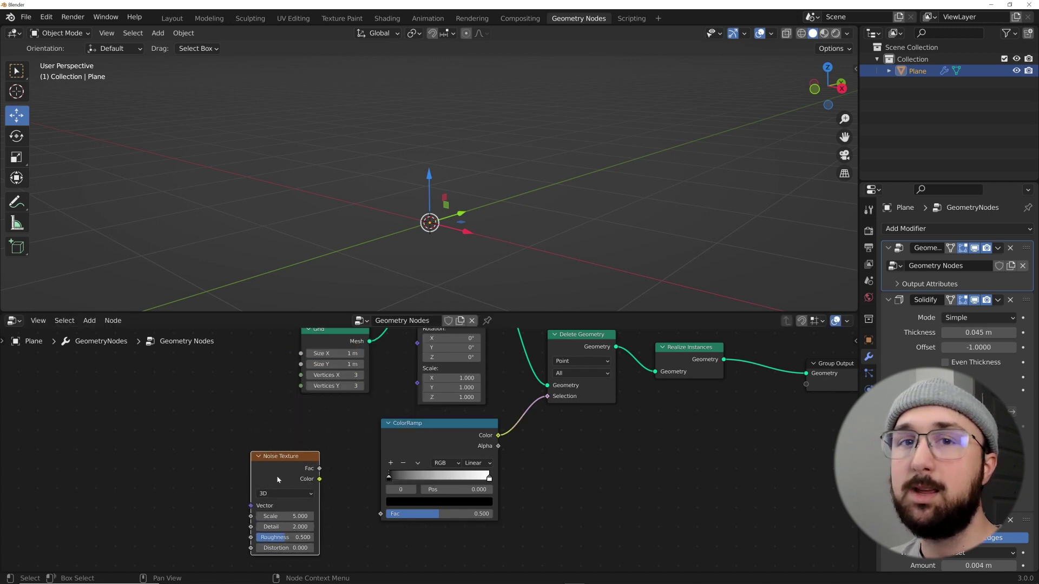
scroll(325, 487, "up", 6)
middle_click_drag(349, 485, 465, 423)
left_click(288, 458)
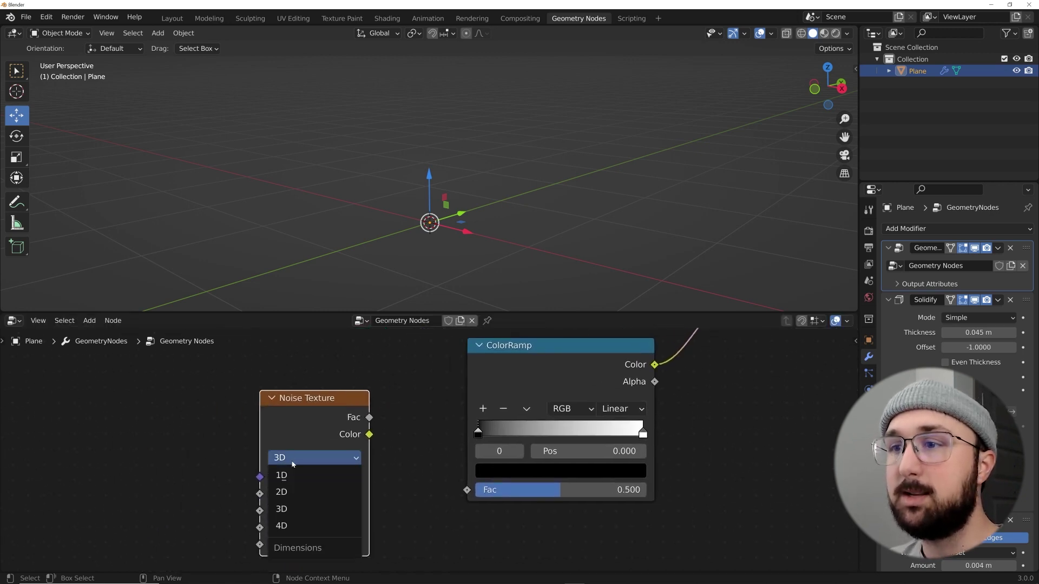
left_click(282, 526)
left_click_drag(369, 418, 470, 491)
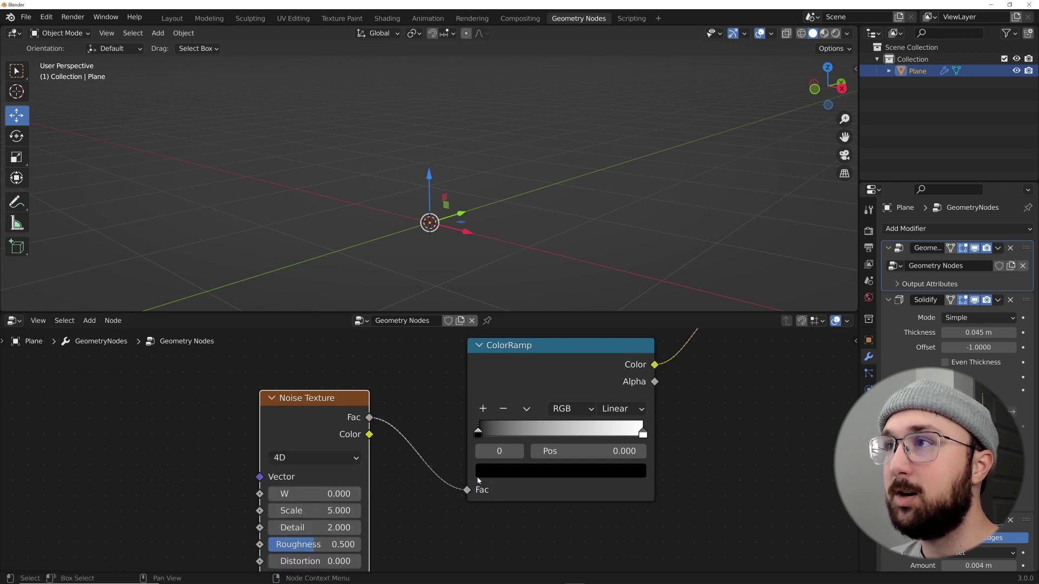
left_click_drag(479, 435, 567, 431)
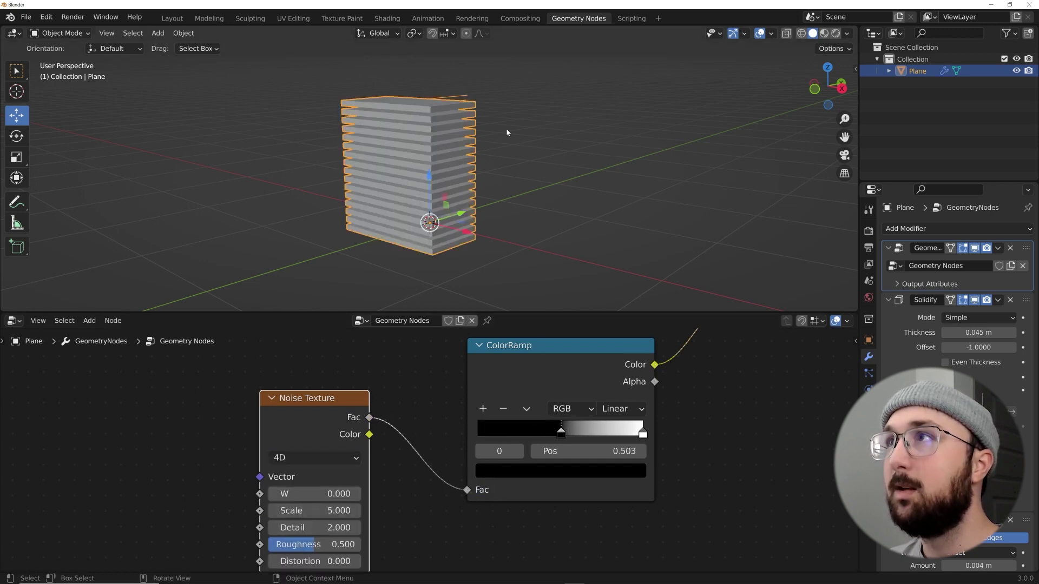
Step: Set the Grid node's vertices to 32 by 32 for a denser cluster
scroll(459, 420, "down", 7)
middle_click_drag(439, 407, 456, 495)
scroll(443, 460, "up", 3)
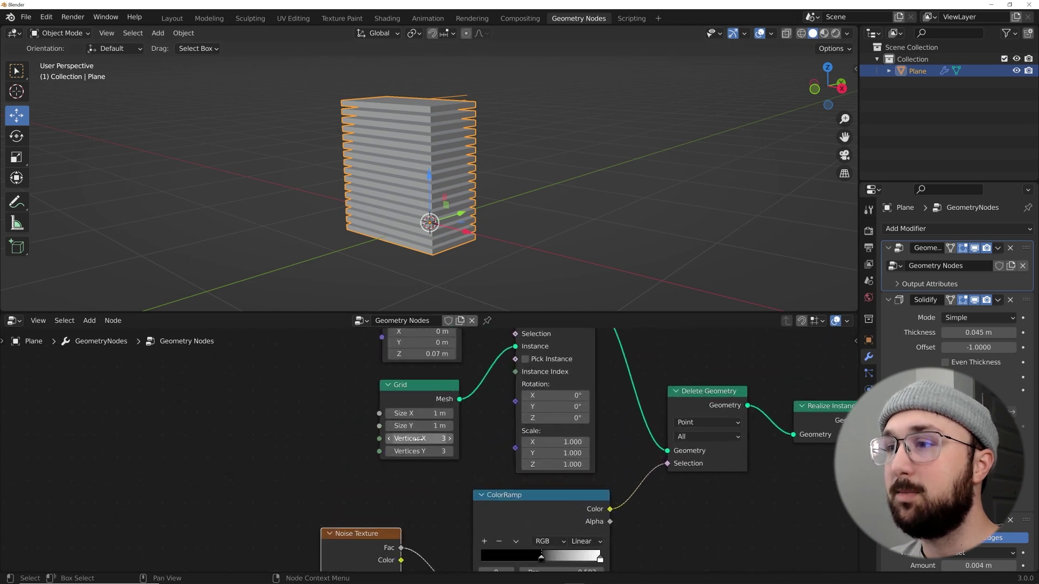
scroll(425, 443, "up", 4)
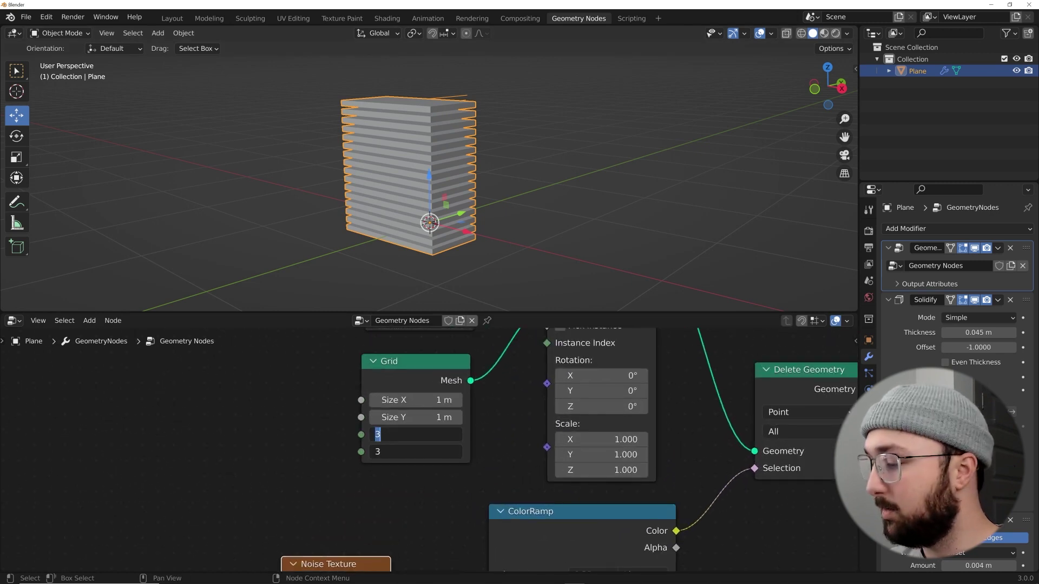
key("Return")
left_click(417, 435)
type("3")
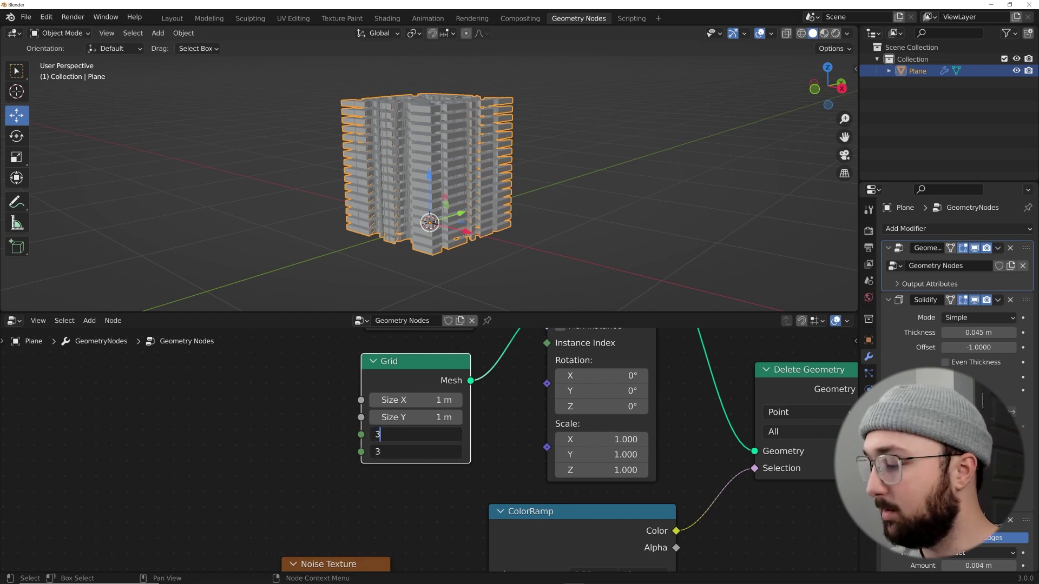
type("2")
key("Return")
mouse_move(476, 227)
middle_mouse_down()
mouse_move(516, 212)
mouse_move(479, 231)
middle_mouse_up()
Step: Raise the Noise Texture W value to 0.960
scroll(505, 357, "down", 4)
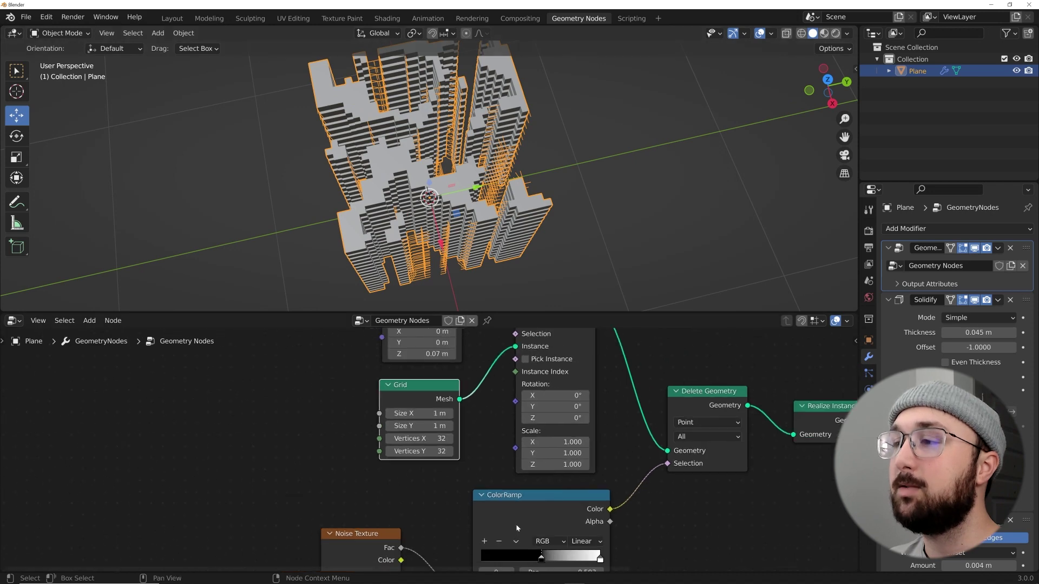
middle_click_drag(519, 527, 496, 413)
left_click_drag(334, 483, 376, 483)
middle_click_drag(461, 169, 418, 122)
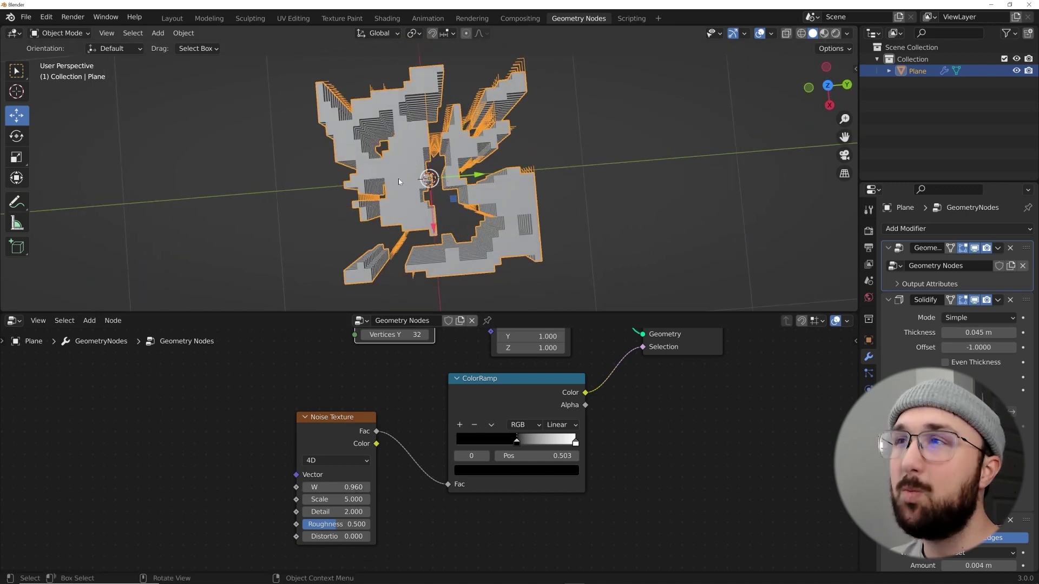
middle_click_drag(378, 444, 443, 426)
middle_click_drag(434, 244, 434, 212)
key("shift+a")
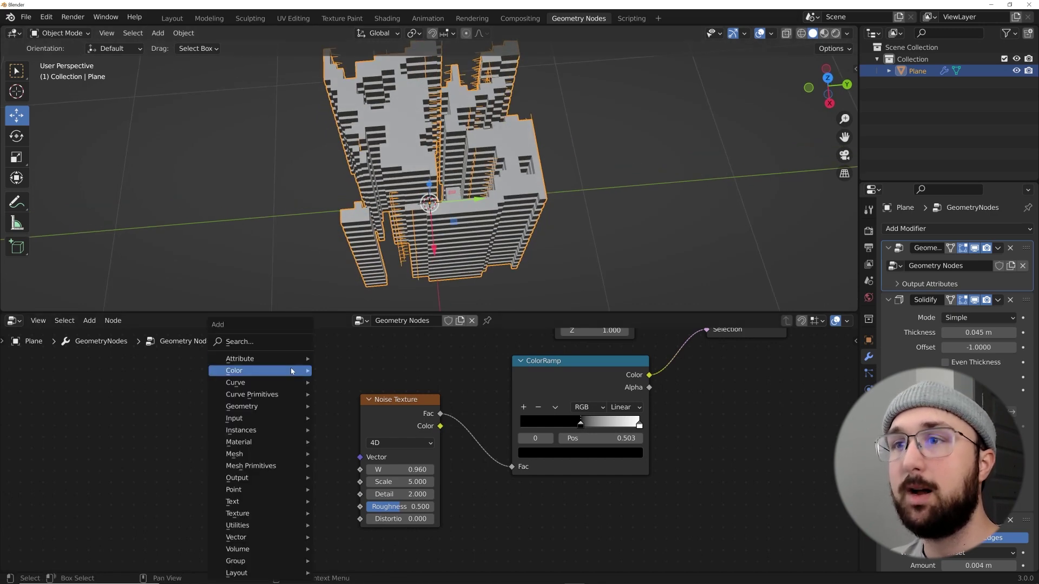
Step: Add a Brick Texture with its Color linked to the Noise Texture Vector, widening the node
left_click(273, 343)
type("bri")
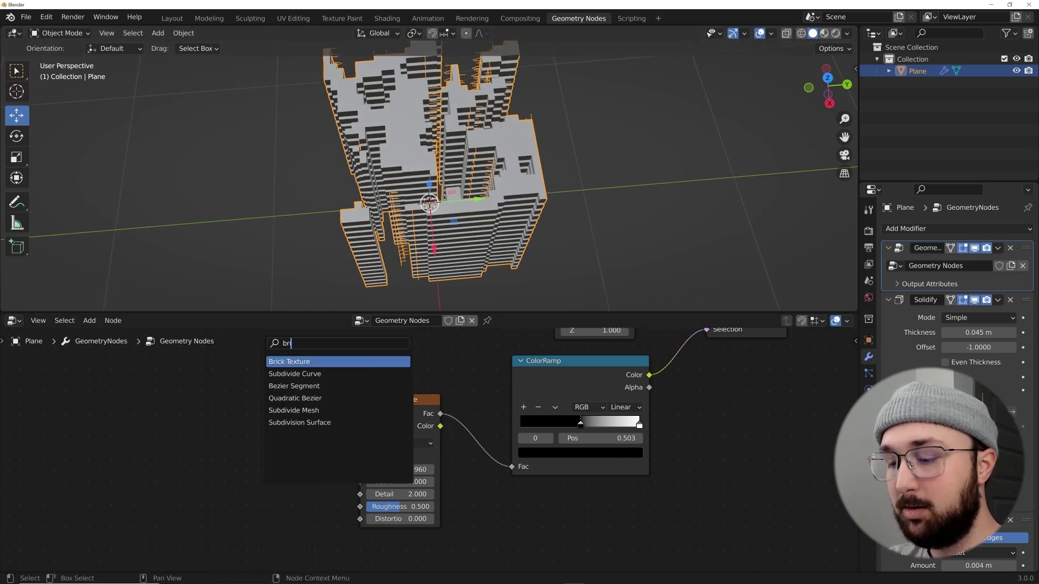
key("Return")
left_click(270, 403)
left_click_drag(279, 404, 360, 458)
middle_click_drag(476, 205, 472, 245)
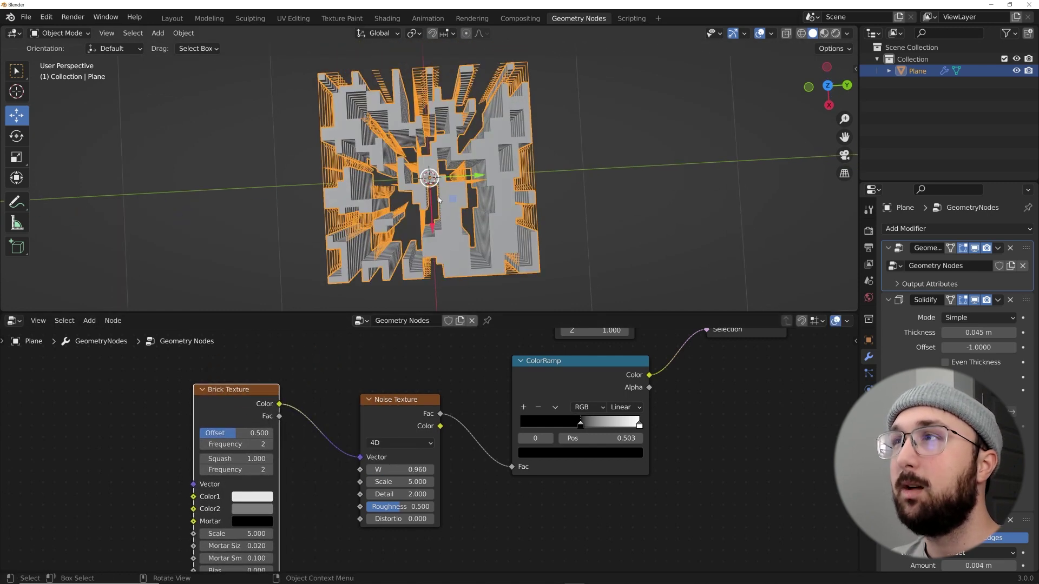
middle_click_drag(251, 548, 365, 482)
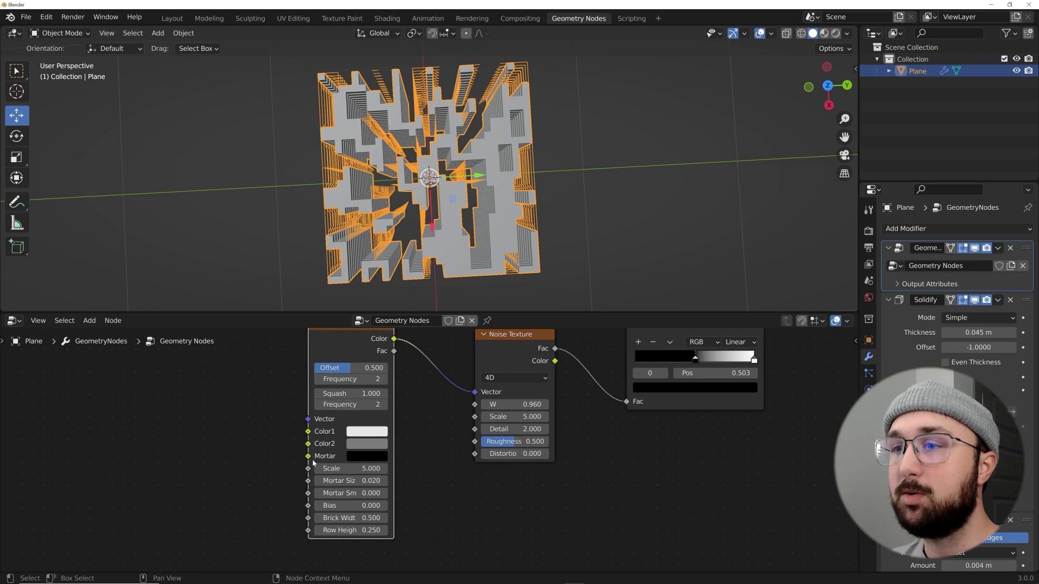
left_click_drag(308, 450, 290, 451)
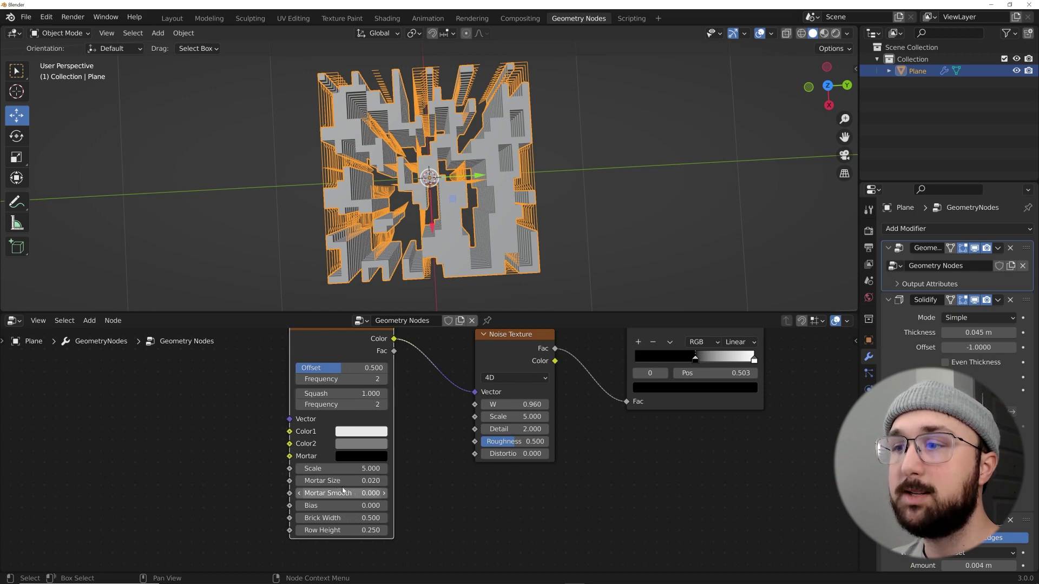
Step: Set the Brick Texture to Scale 3.720, Squash 0.410 and Offset 0.858
middle_click_drag(497, 175, 500, 130)
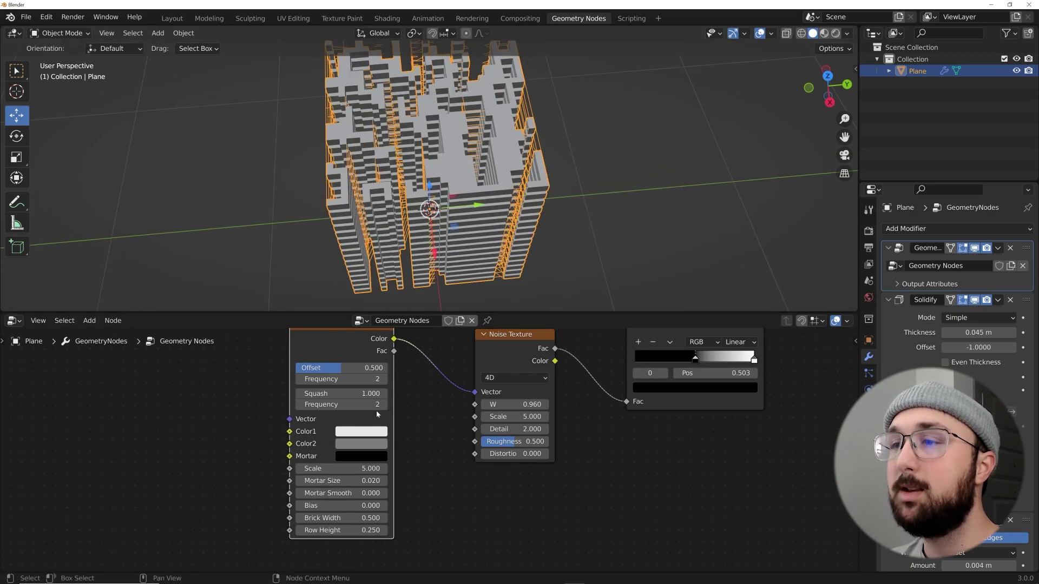
left_click_drag(357, 468, 316, 469, "shift")
middle_click_drag(447, 217, 449, 267)
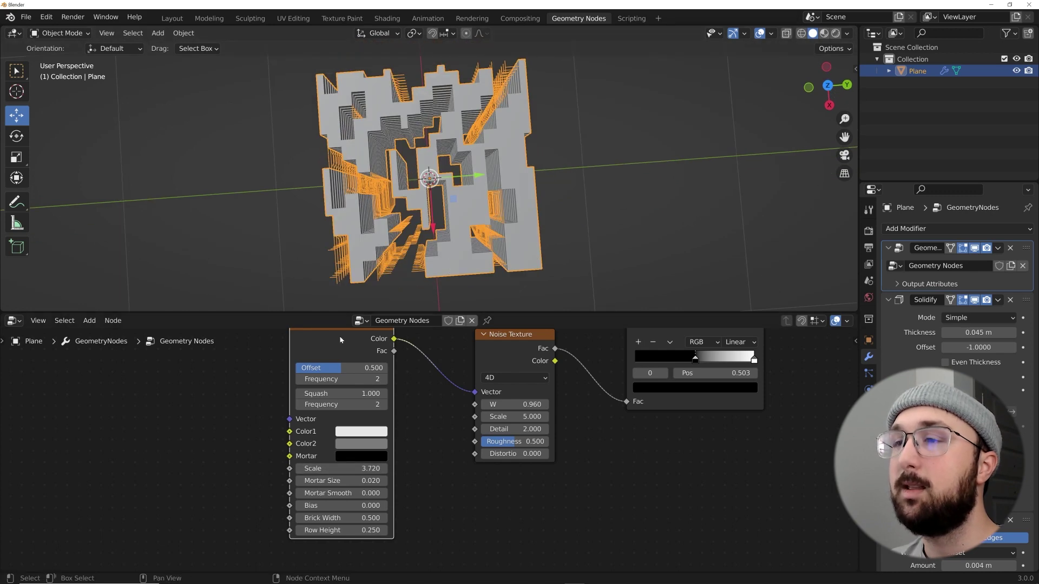
left_click_drag(359, 394, 301, 394)
middle_click_drag(557, 216, 518, 198)
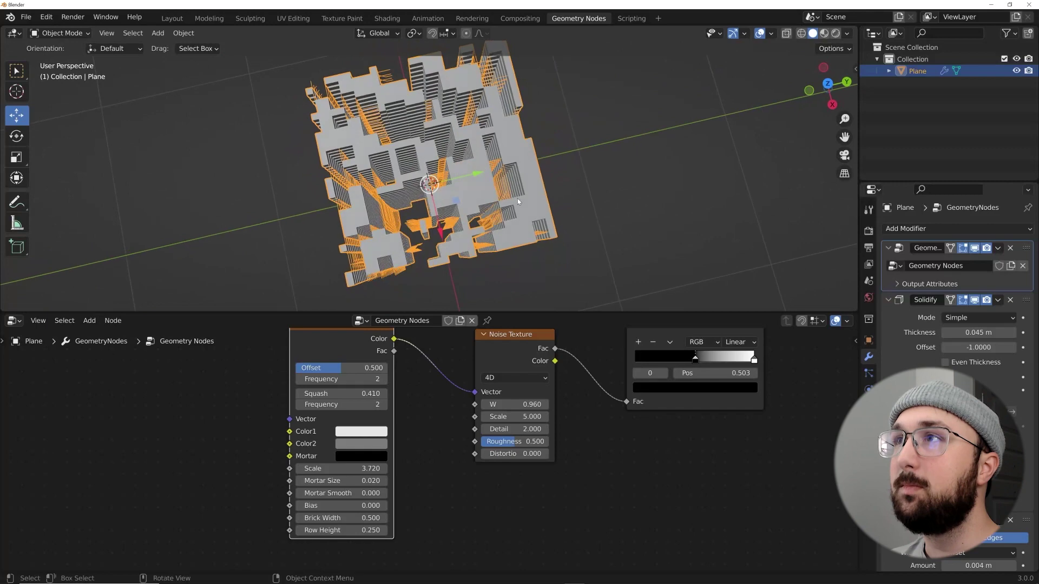
mouse_move(357, 367)
left_mouse_down()
mouse_move(388, 368)
mouse_move(373, 368)
left_mouse_up()
middle_click_drag(515, 217, 513, 176)
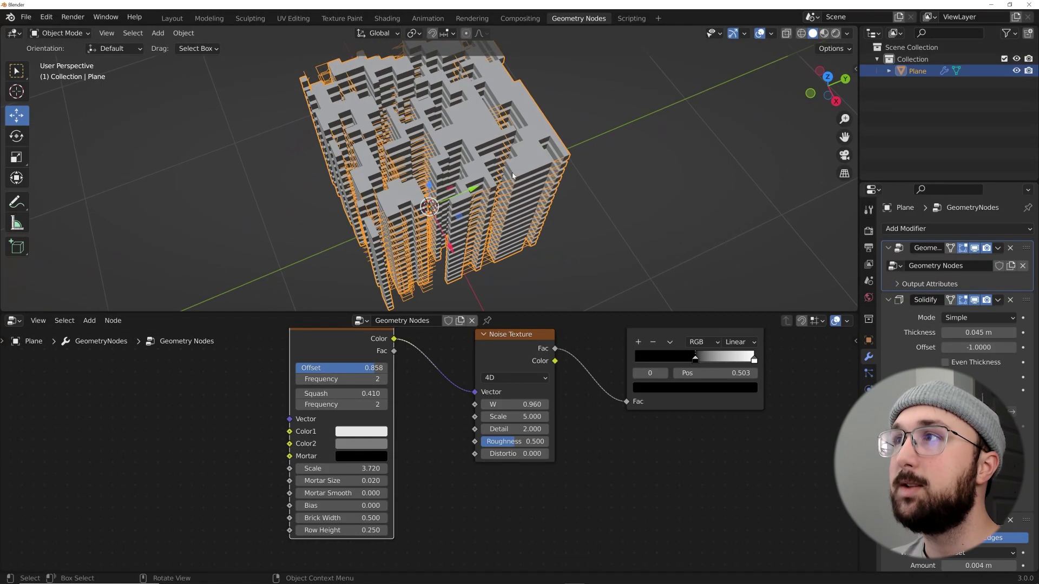
Step: Try noise W 1.730 and brick Scale 3.860, undoing a noise Scale change
scroll(953, 271, "down", 4)
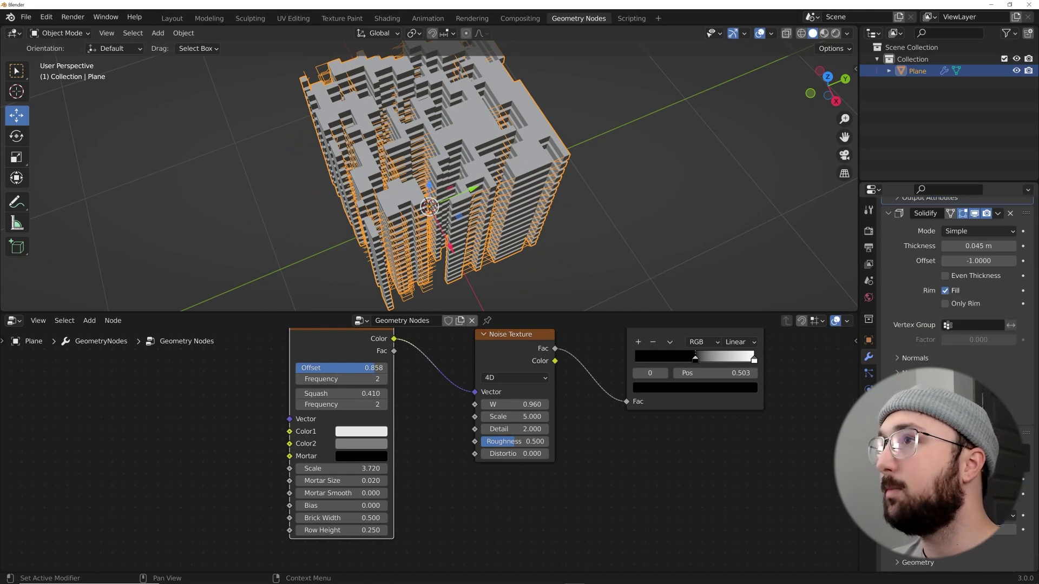
scroll(616, 291, "up", 4)
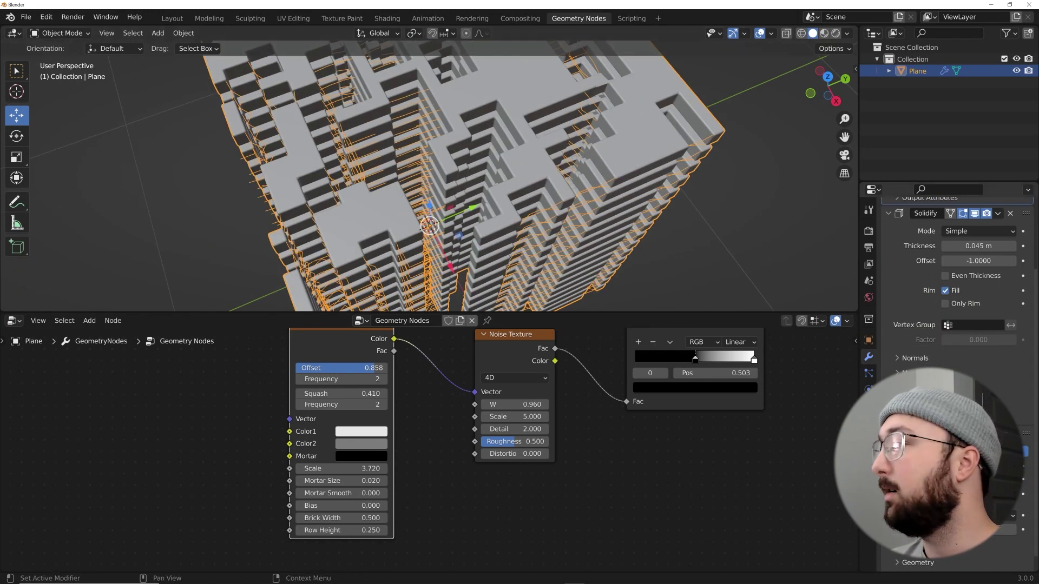
middle_click_drag(557, 254, 492, 224)
scroll(541, 176, "down", 5)
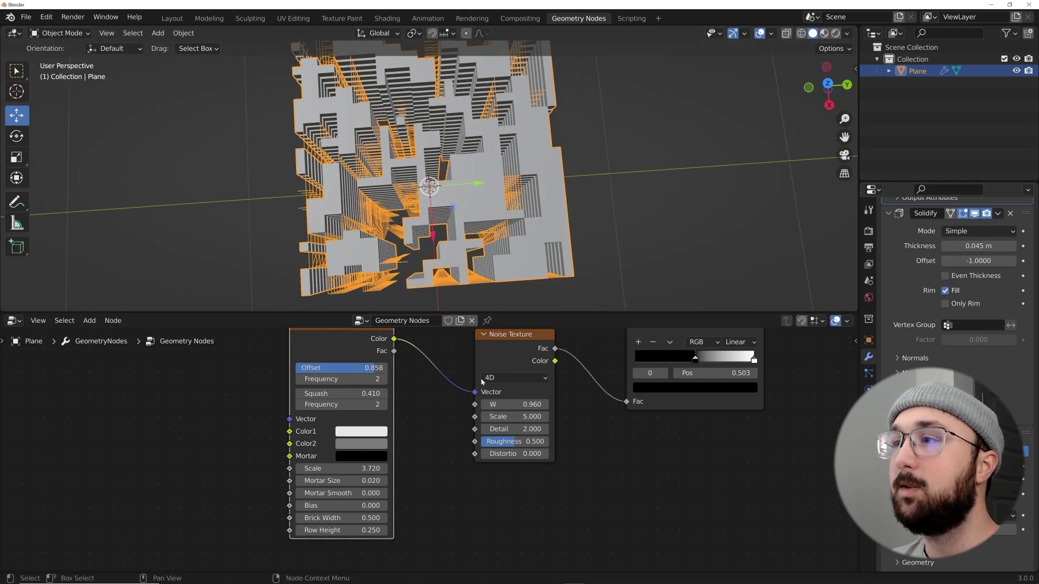
left_click_drag(514, 404, 622, 404)
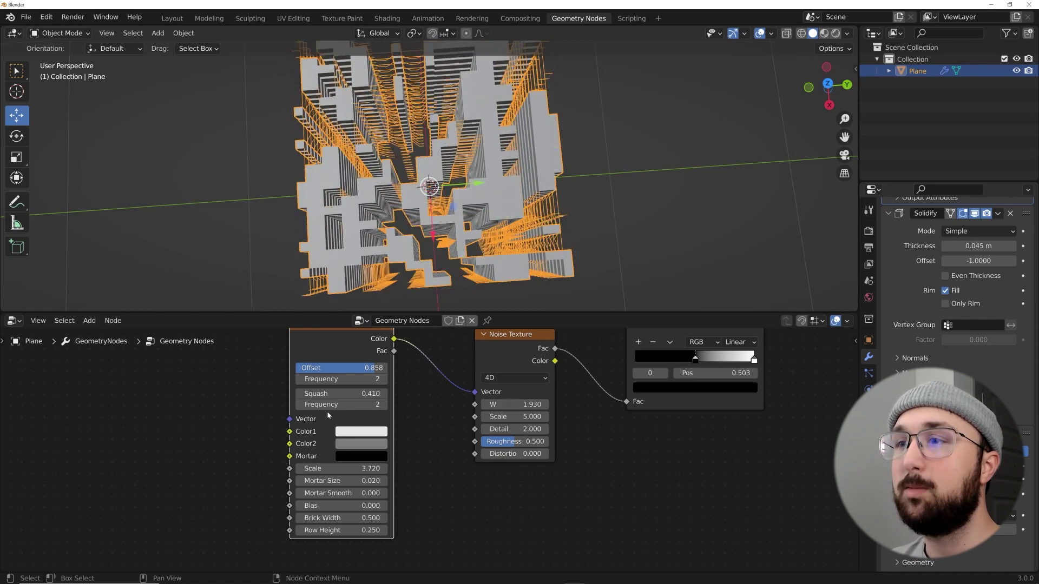
left_click_drag(514, 416, 541, 417)
key("ctrl+z")
left_click_drag(332, 470, 368, 469)
left_click_drag(514, 404, 575, 404)
Step: Settle on noise W 3.060 and brick Scale 2.590
middle_click_drag(435, 244, 505, 217)
scroll(478, 211, "down", 5)
scroll(451, 270, "up", 4)
scroll(515, 167, "down", 3)
middle_click_drag(445, 197, 460, 208)
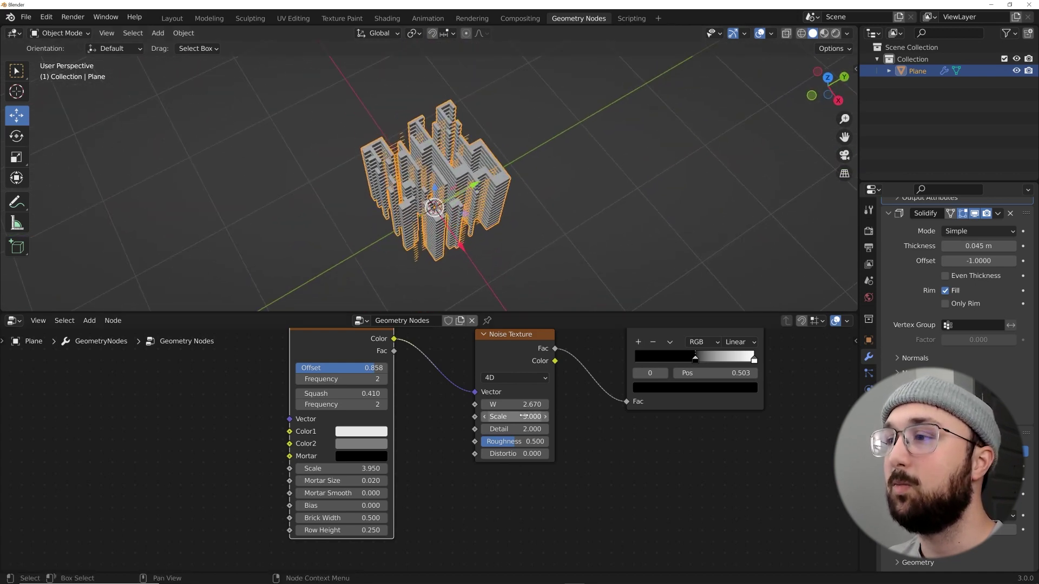
key("Return")
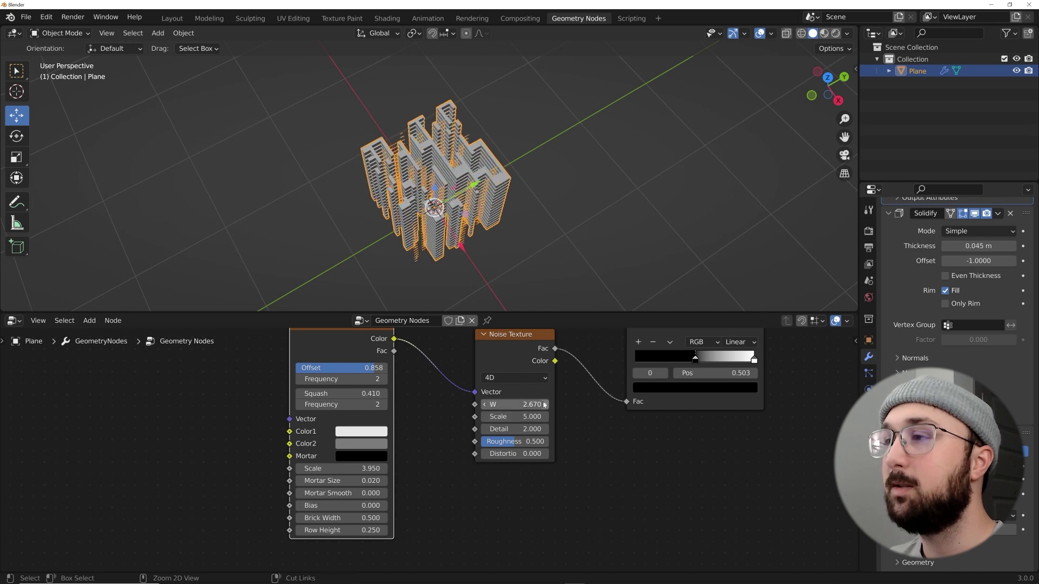
left_click_drag(516, 405, 562, 404)
left_click_drag(357, 468, 316, 468, "shift")
middle_click_drag(448, 255, 506, 211)
scroll(492, 181, "up", 4)
scroll(548, 231, "down", 4)
Step: Add a mesh plane and enlarge it under the towers
key("shift+a")
mouse_move(478, 120)
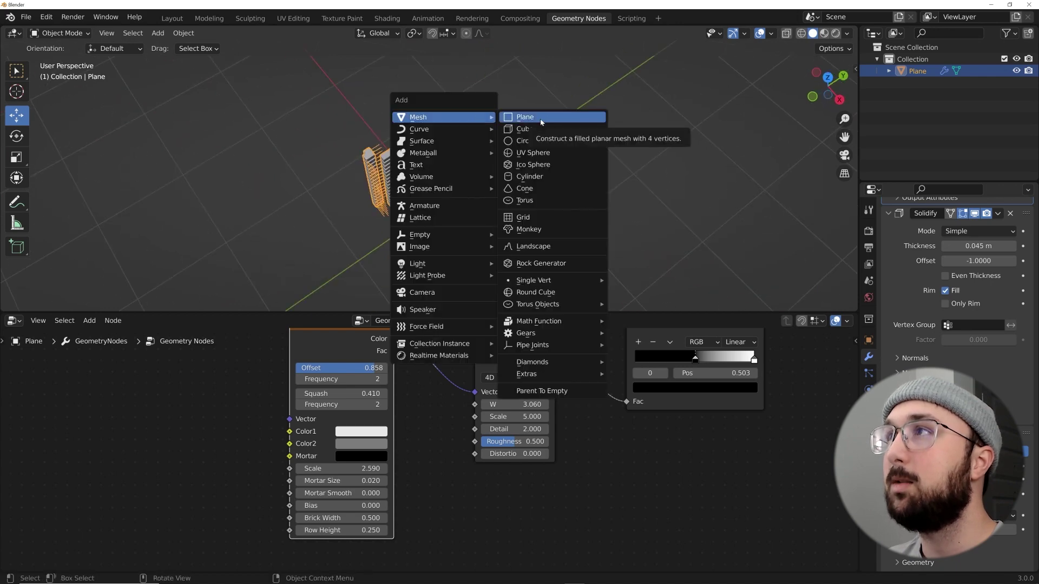
left_click(541, 122)
middle_click_drag(526, 227, 512, 180)
scroll(512, 181, "down", 4)
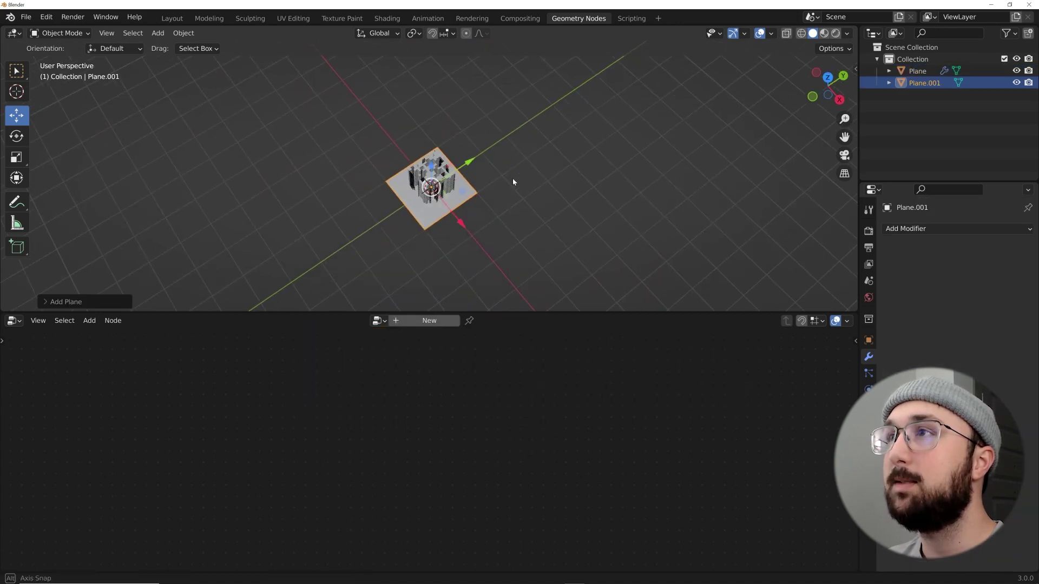
key("s")
left_click(159, 169)
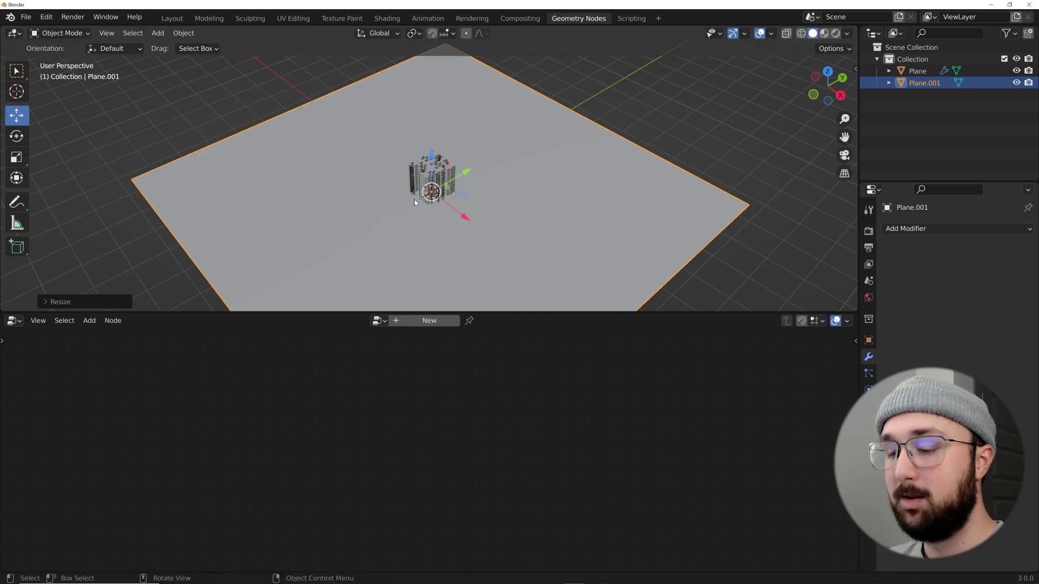
Step: Scale the ground plane up further and apply its scale
key("s")
key("Escape")
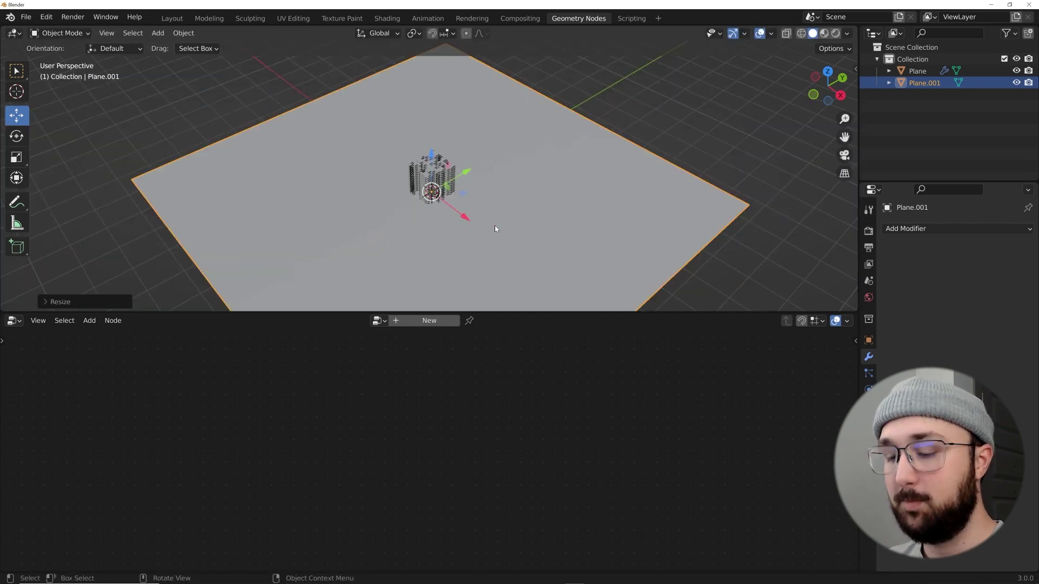
key("s")
left_click(543, 209)
key("ctrl+a")
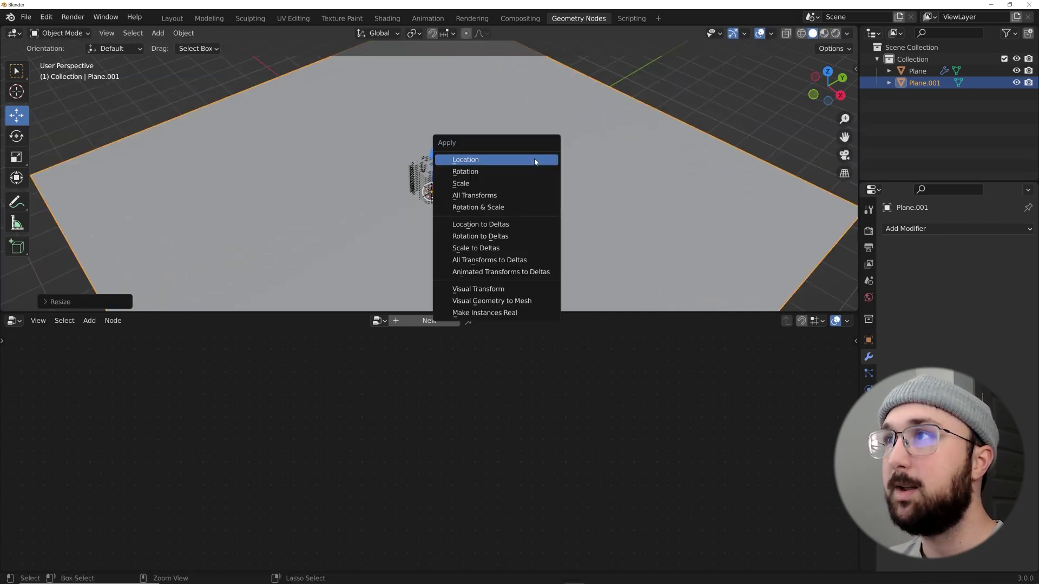
left_click(495, 184)
middle_click_drag(498, 163, 424, 205)
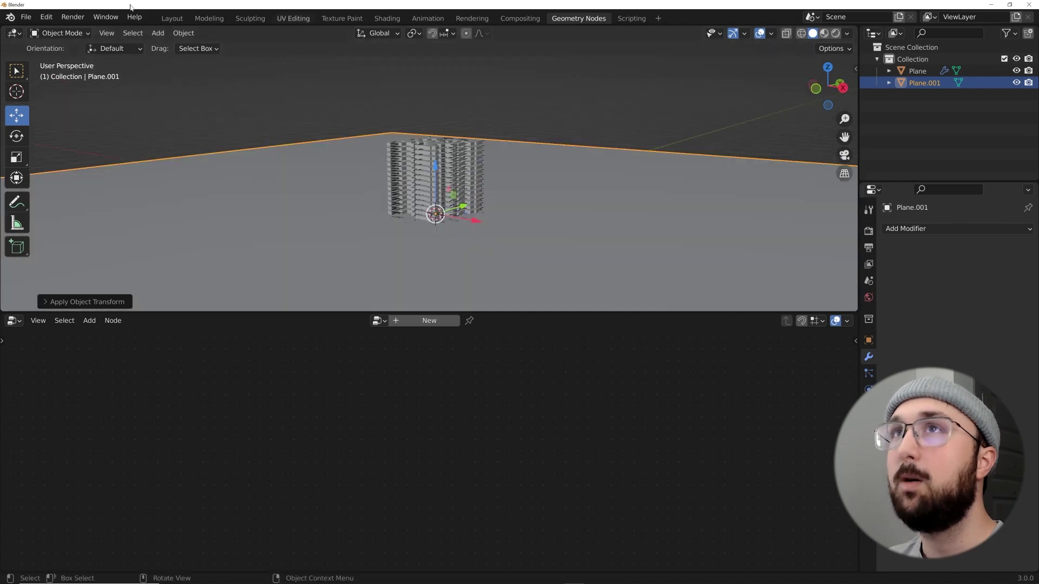
Step: In the Layout workspace, select the building and frame it in the view
left_click(171, 20)
scroll(499, 335, "up", 5)
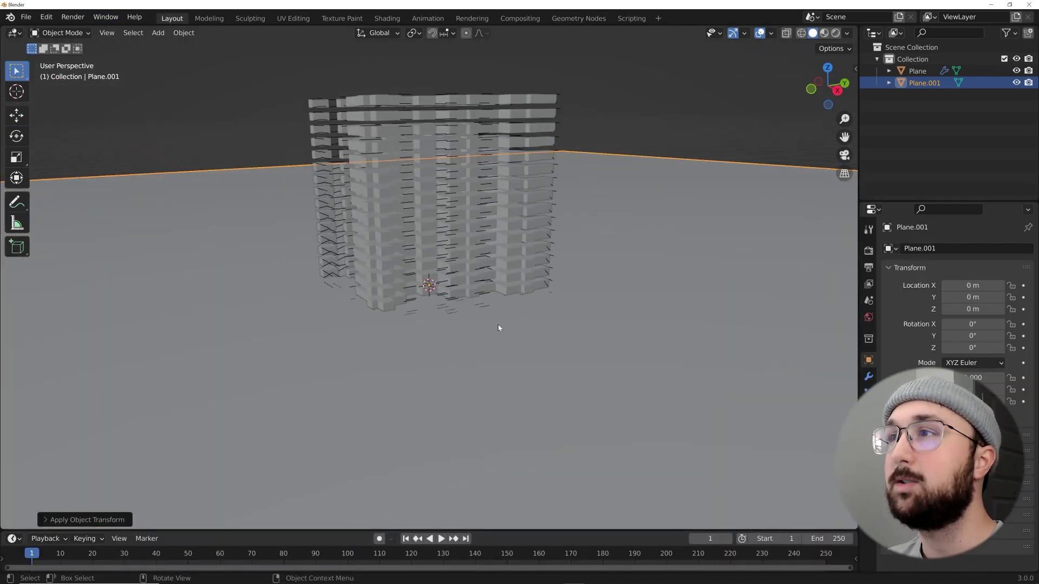
scroll(541, 253, "down", 8)
left_click(420, 278)
key("KP_Decimal")
scroll(484, 296, "down", 4)
middle_click_drag(478, 264, 473, 297)
scroll(474, 297, "down", 2)
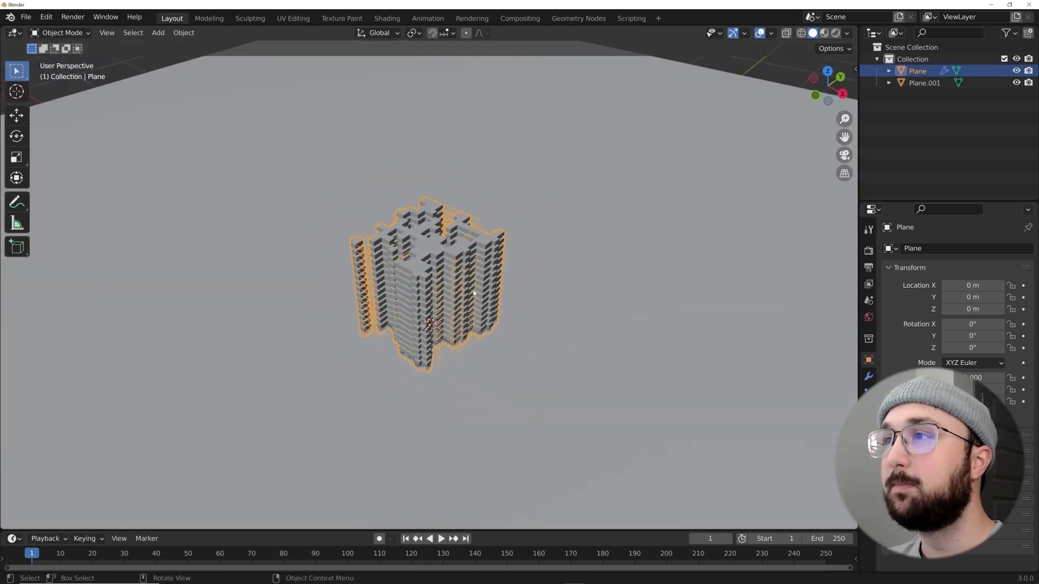
Step: Add a camera and align it to the current view of the building
key("shift+a")
mouse_move(430, 436)
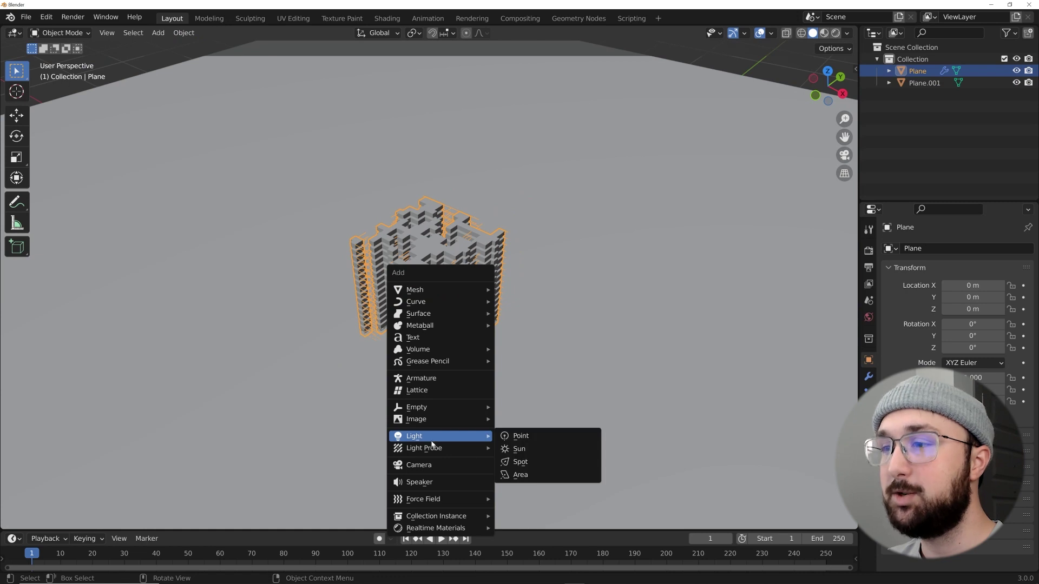
left_click(418, 465)
middle_click_drag(434, 471, 493, 329)
key("ctrl+alt+KP_0")
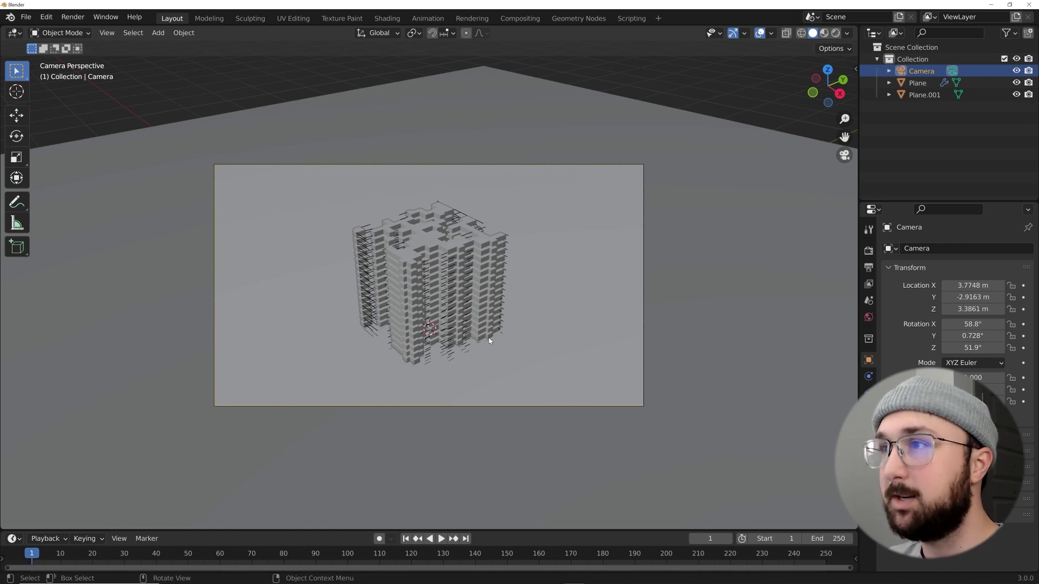
Step: Make the camera orthographic with scale 3.360 and reposition it to frame the building
left_click(868, 410)
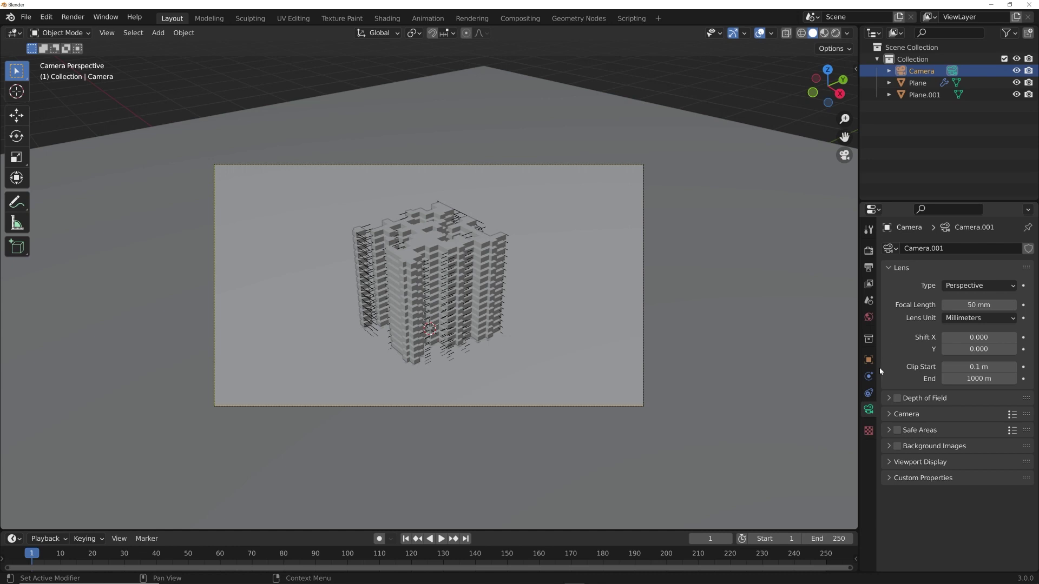
left_click(965, 287)
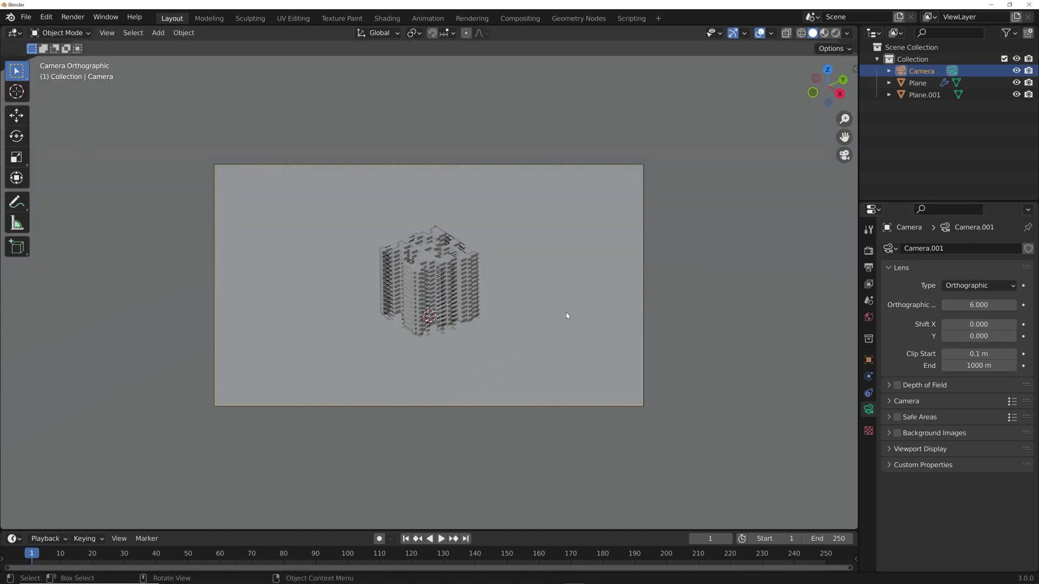
left_click_drag(972, 307, 689, 304)
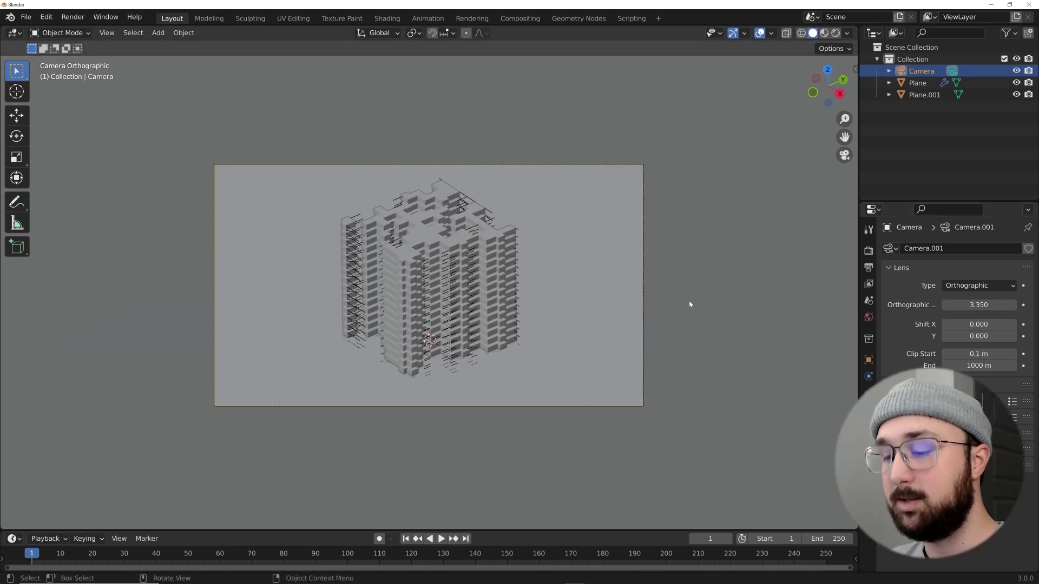
key("g")
left_click(651, 294)
left_click_drag(978, 305, 982, 304)
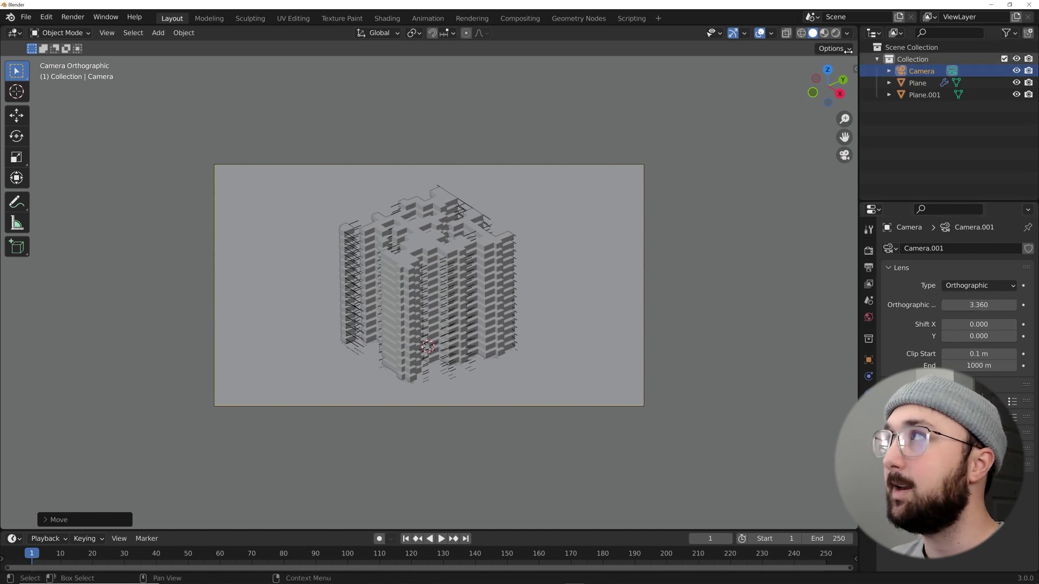
Step: Switch rendering to Cycles on GPU Compute with 32 viewport samples
left_click(869, 250)
left_click(974, 248)
left_click(976, 293)
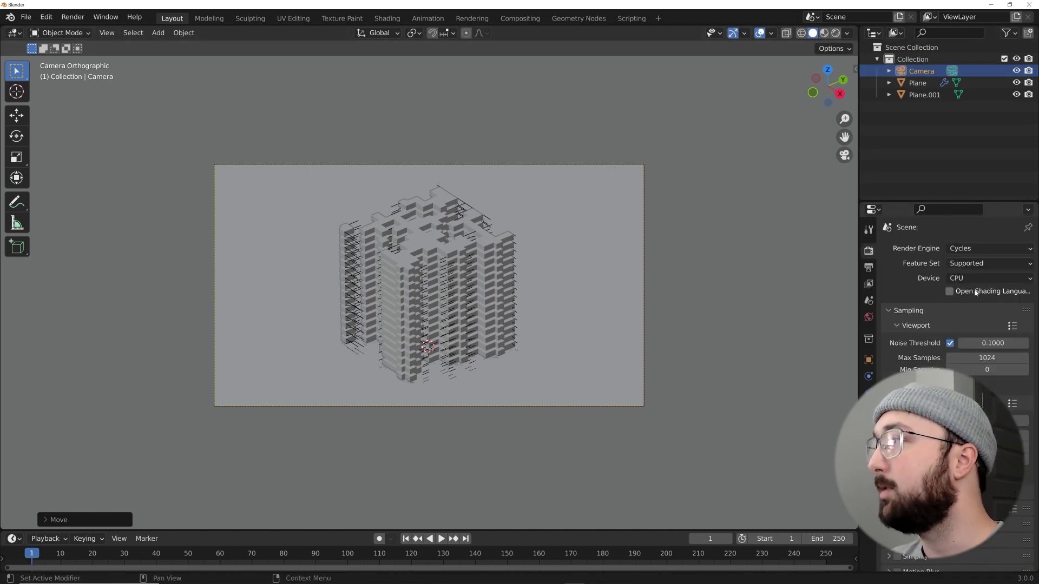
left_click(969, 279)
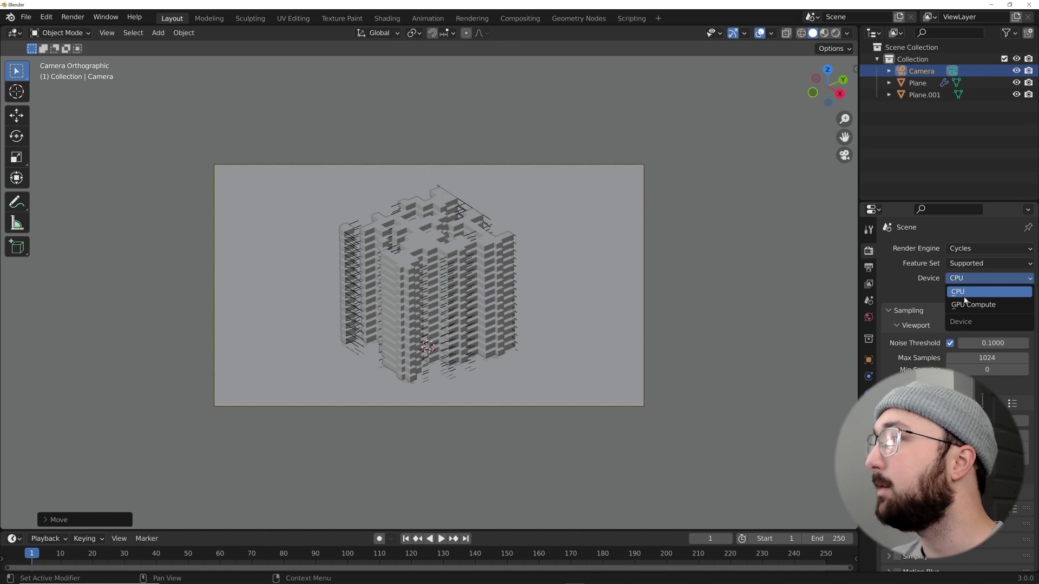
left_click(969, 305)
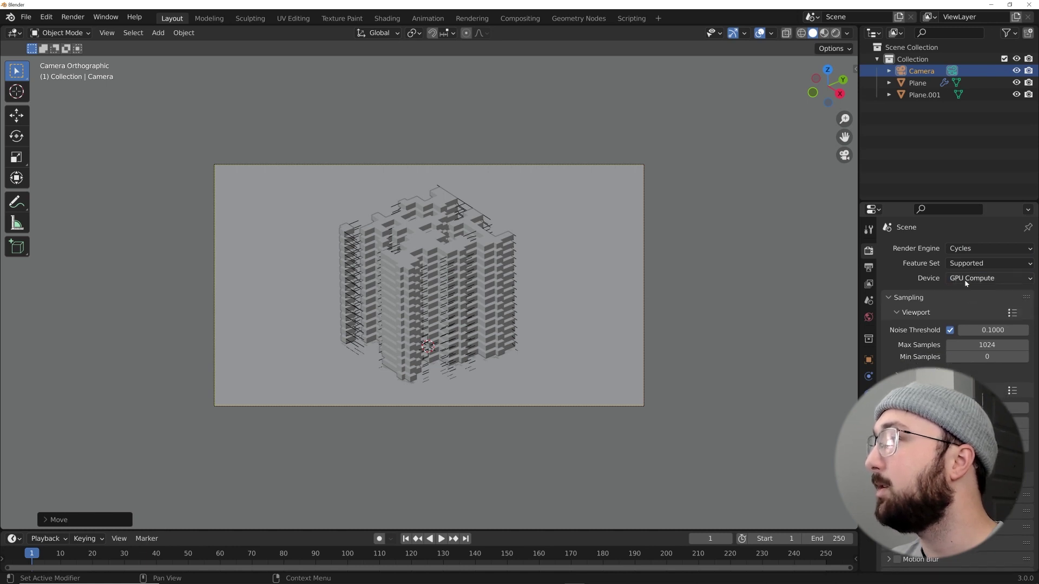
left_click(985, 345)
key("Return")
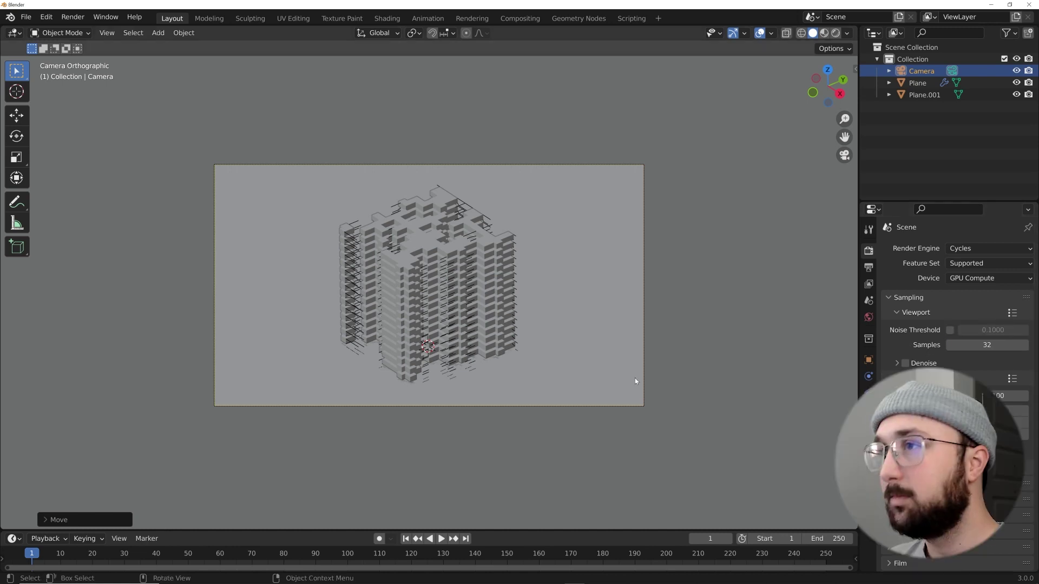
Step: Preview the scene rendered, then switch to Material Preview using the scene world lighting
left_click(836, 33)
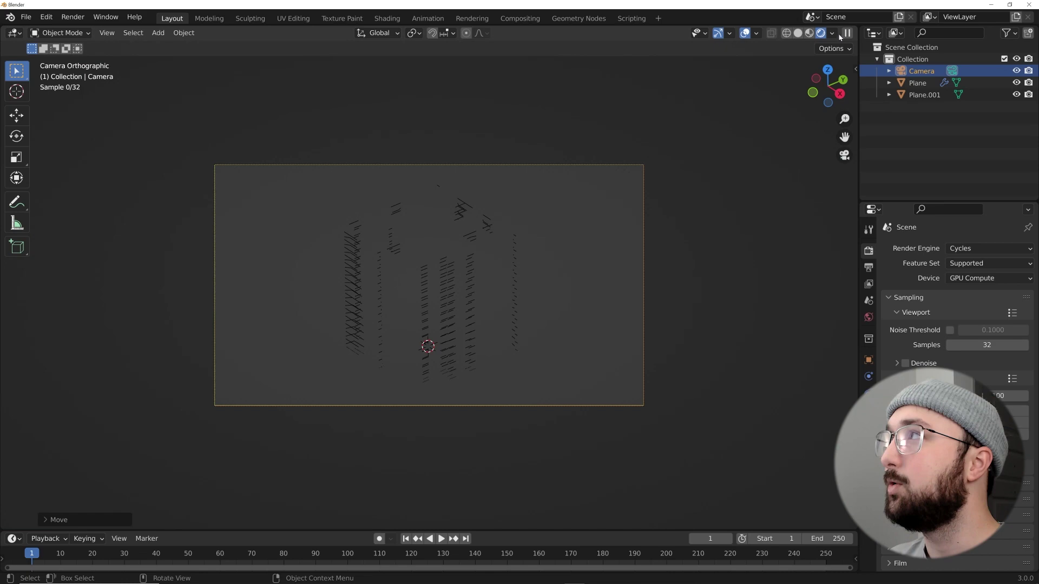
scroll(508, 280, "up", 2)
key("shift+a")
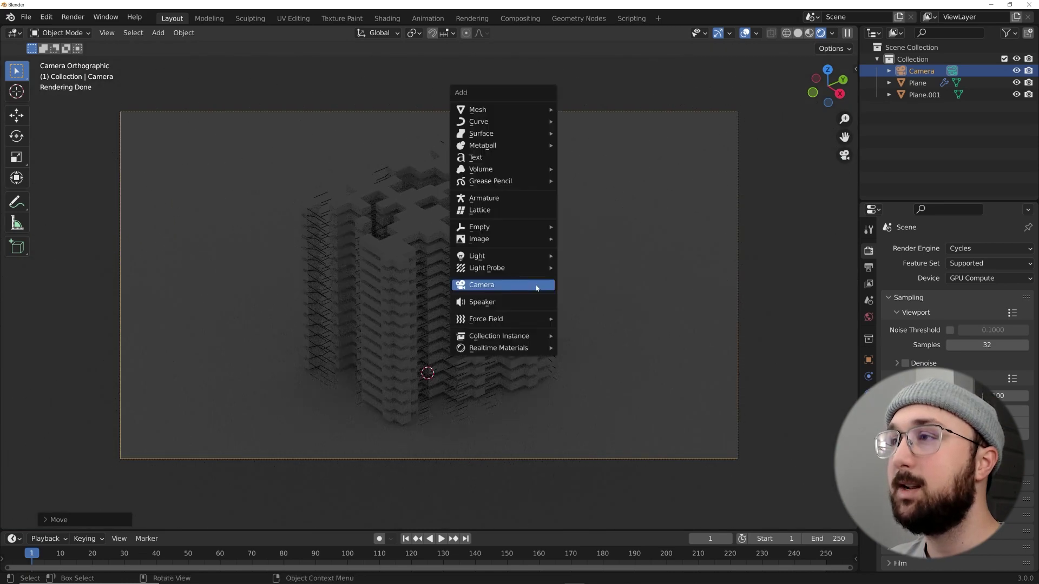
left_click(810, 33)
left_click(848, 33)
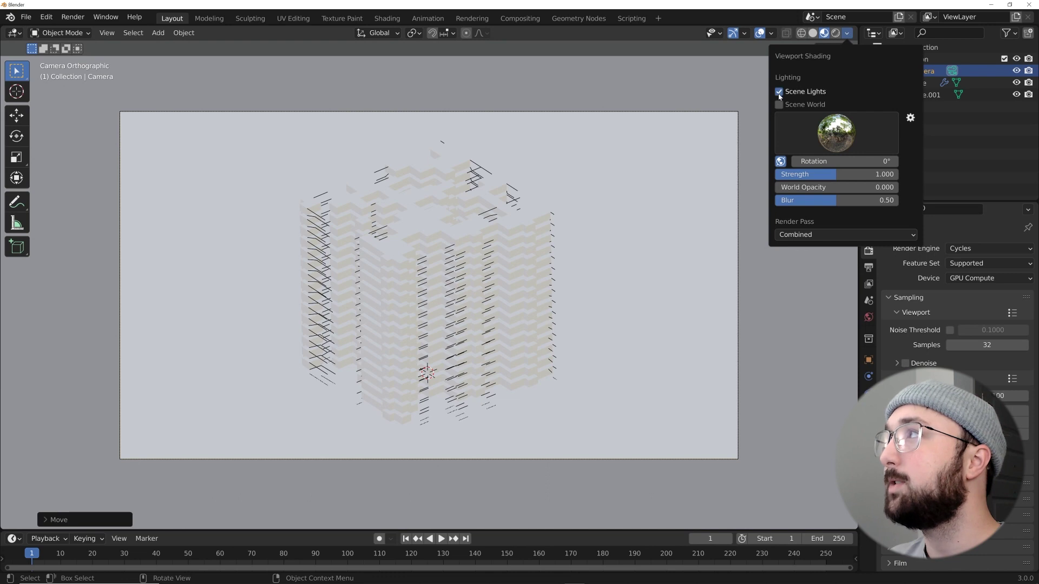
left_click(779, 104)
Step: Add an area light and raise it along Z above the building
key("shift+a")
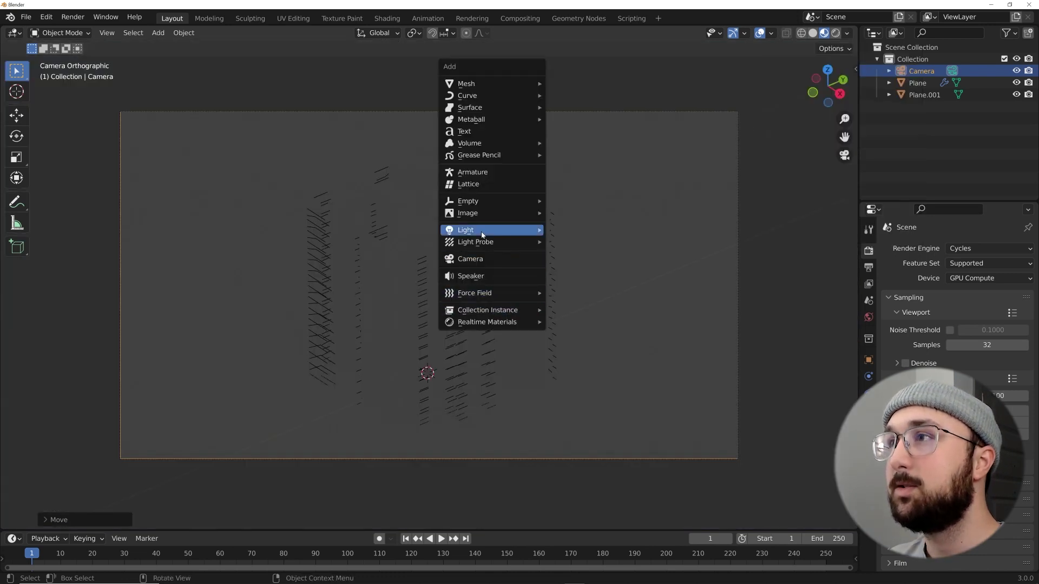
mouse_move(483, 234)
left_click(577, 274)
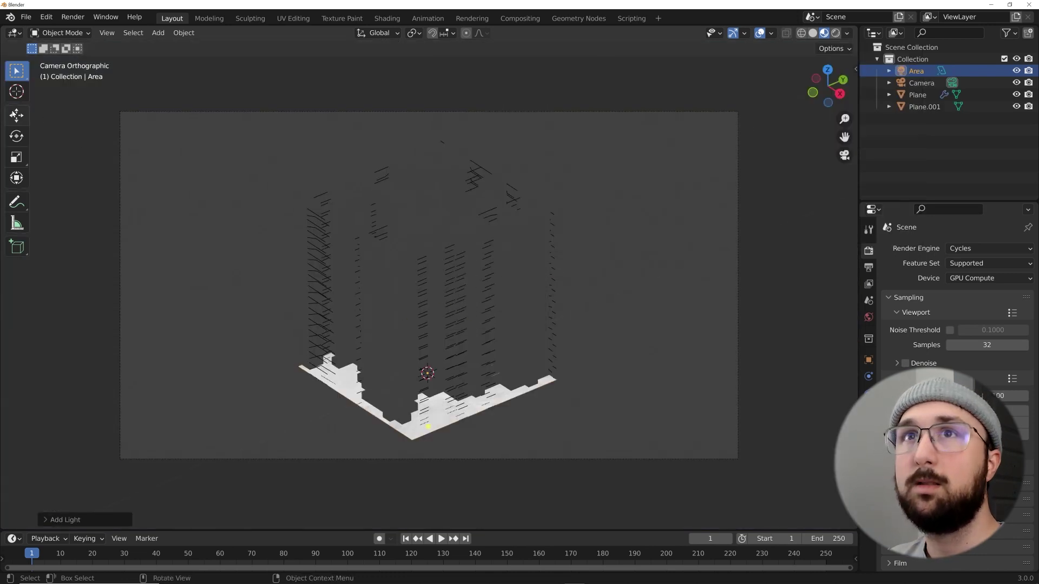
left_click(14, 115)
scroll(427, 281, "down", 4)
left_click_drag(428, 292, 437, 98)
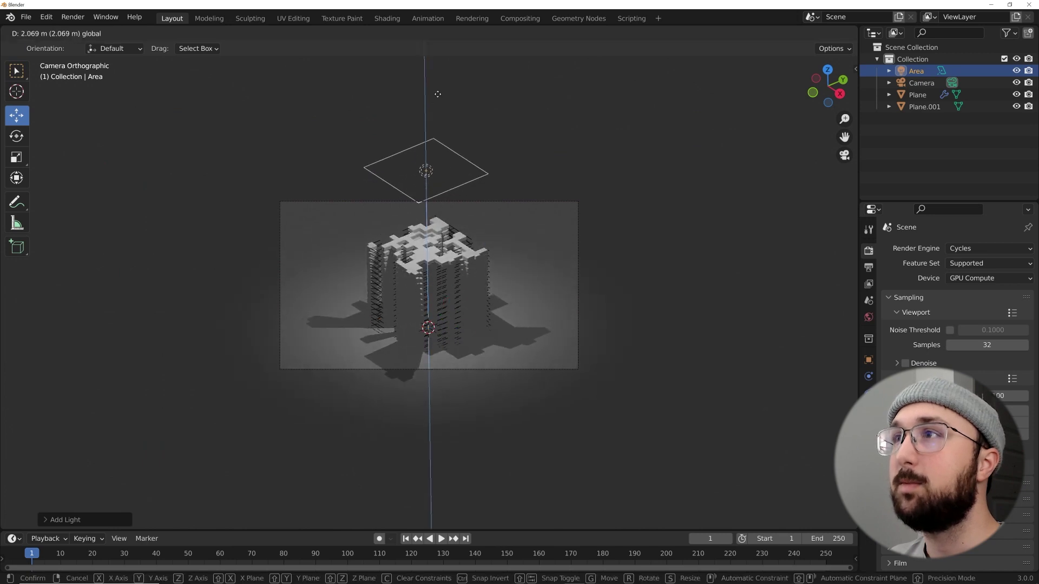
left_click(489, 95)
Step: Set the area light's power to about 60.5 W and duplicate it as Area.001
left_click(868, 409)
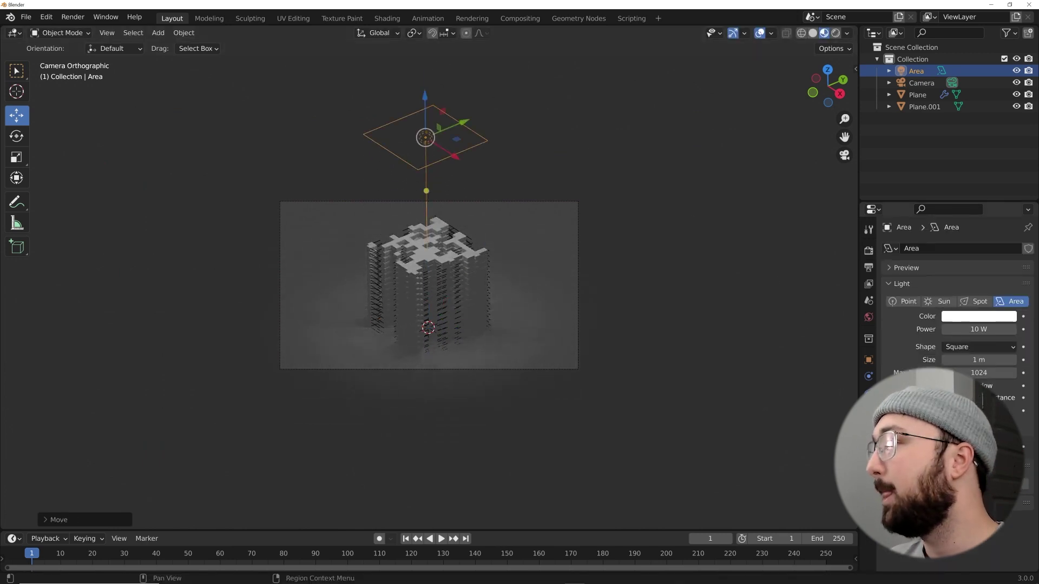
mouse_move(994, 329)
left_mouse_down()
mouse_move(1021, 328)
mouse_move(1007, 329)
left_mouse_up()
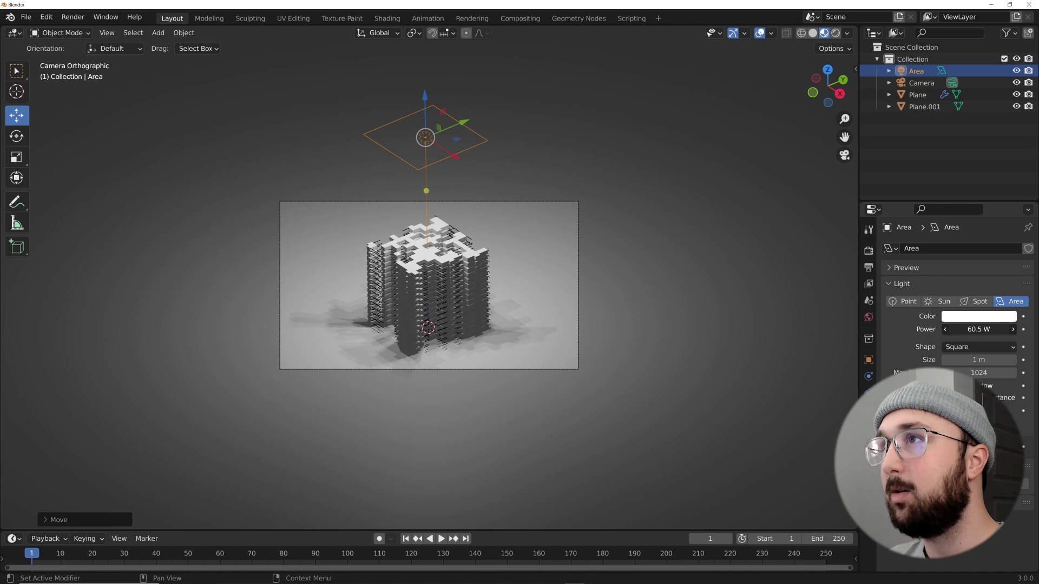
scroll(524, 281, "up", 4)
scroll(484, 253, "down", 3)
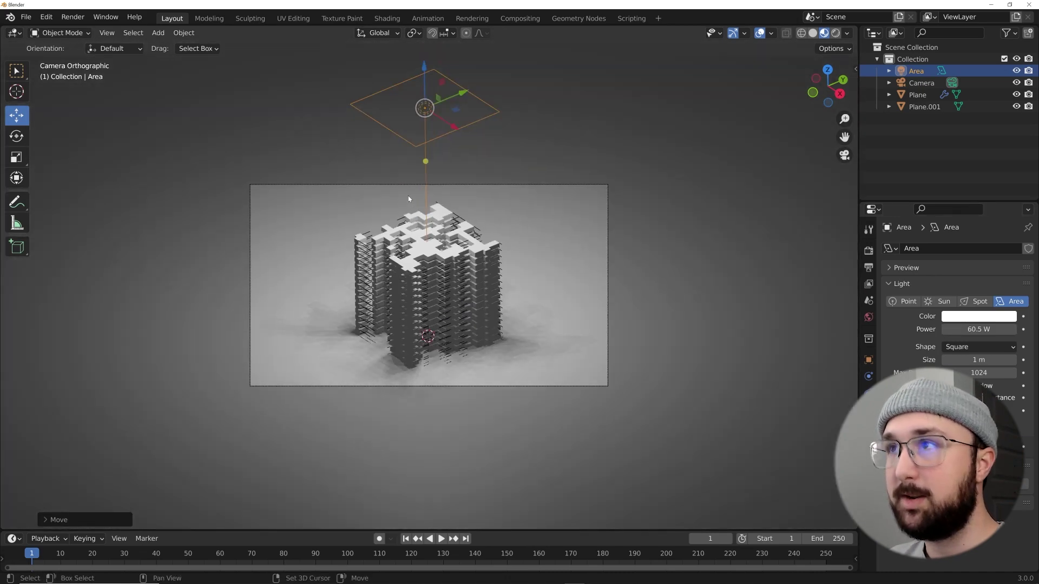
key("shift+d")
key("Escape")
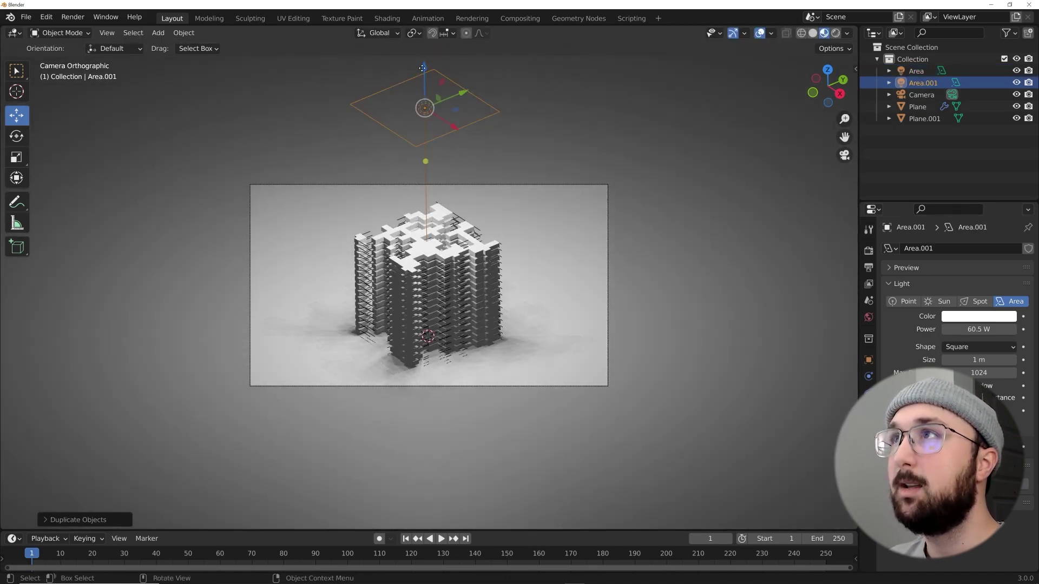
Step: Lower Area.001 into the building and rotate it 180° around X
left_click_drag(425, 66, 437, 260)
scroll(439, 270, "up", 3)
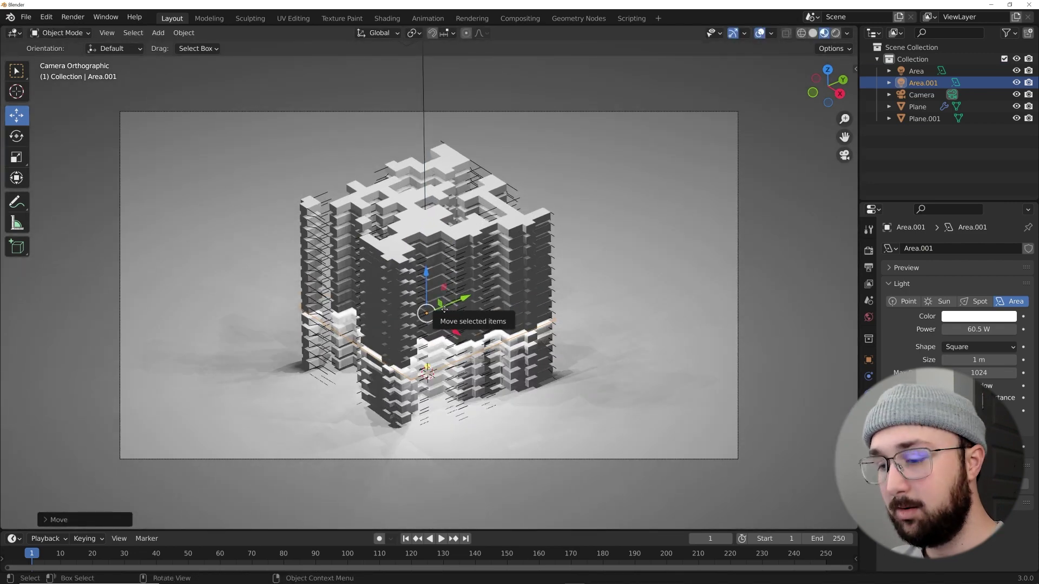
key("r")
key("x")
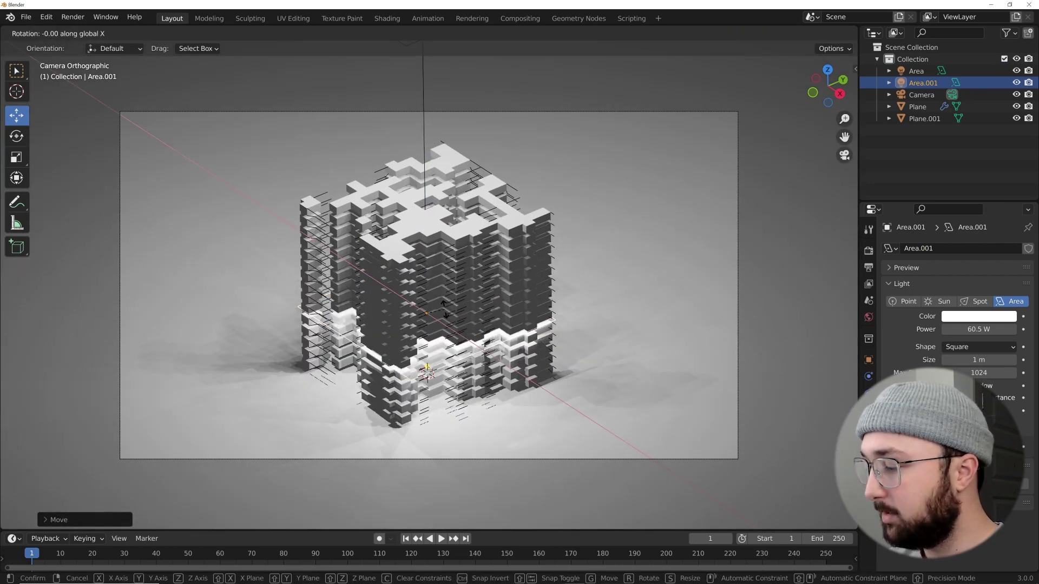
type("180")
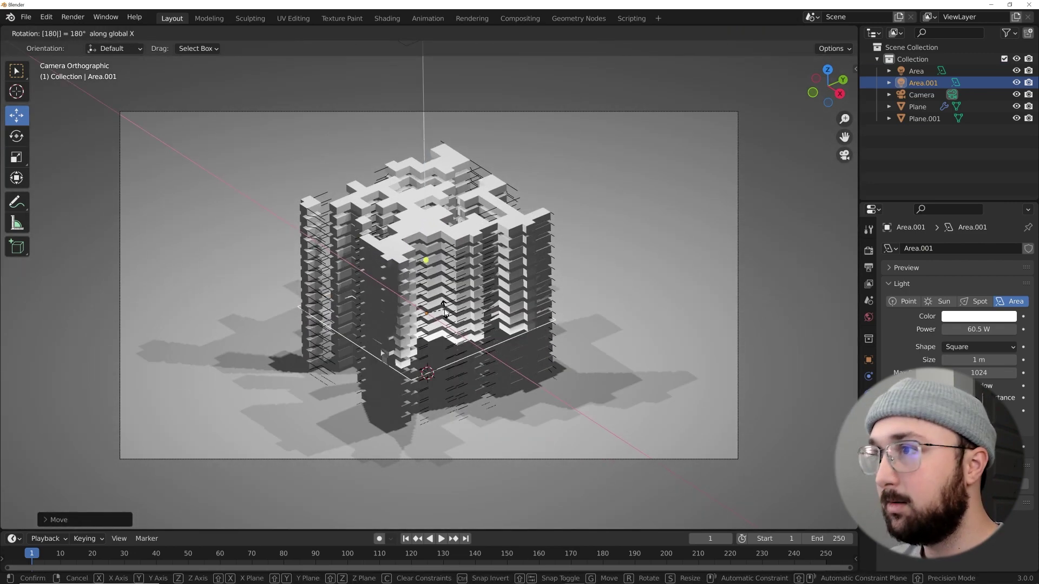
key("Return")
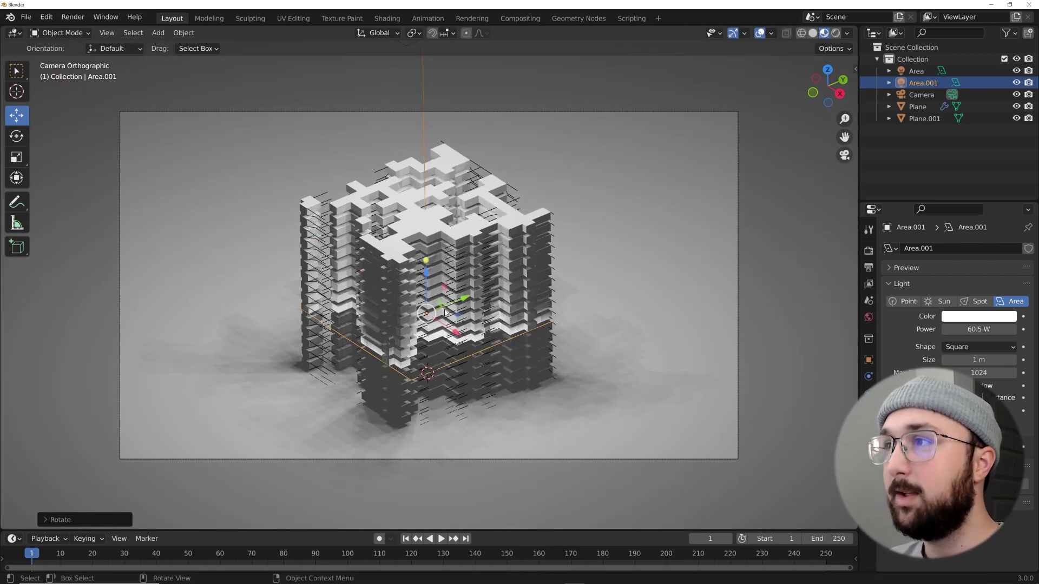
Step: Make Area.001 red and lower it slightly among the towers
left_click(955, 318)
left_click(954, 247)
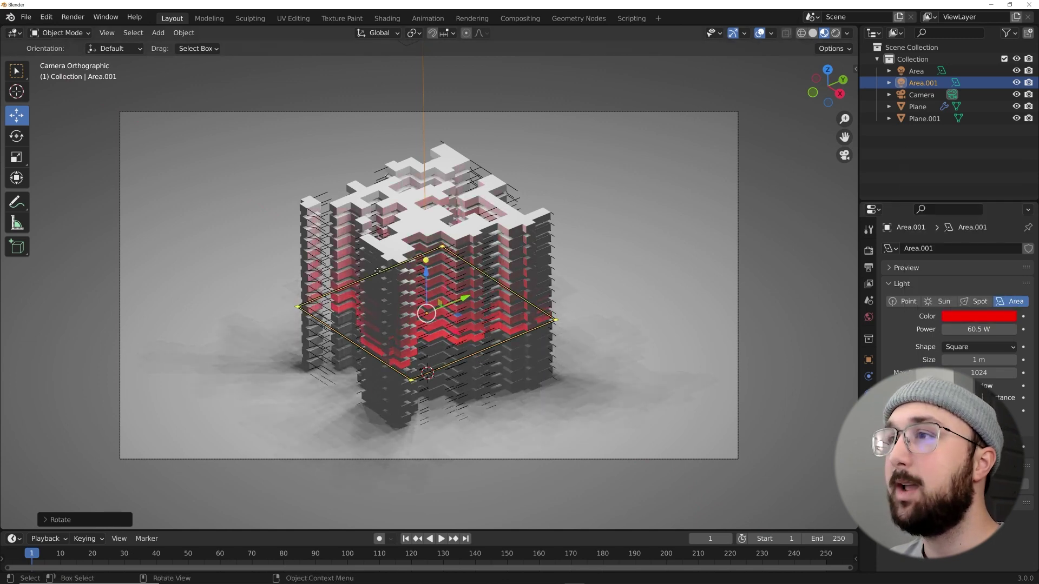
left_click_drag(425, 279, 427, 331)
middle_click_drag(469, 331, 501, 280)
scroll(499, 299, "up", 3)
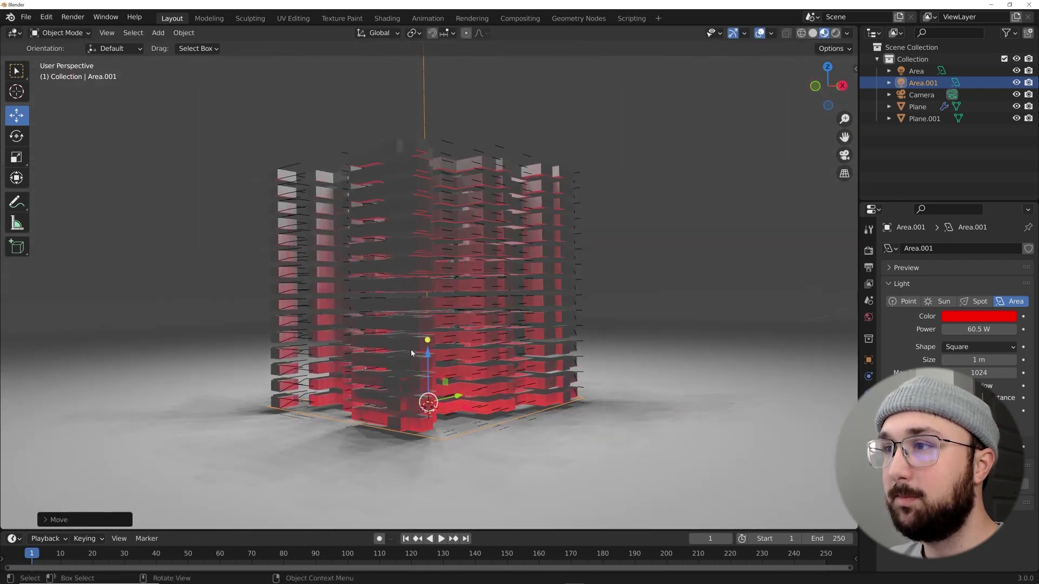
left_click_drag(426, 355, 427, 363)
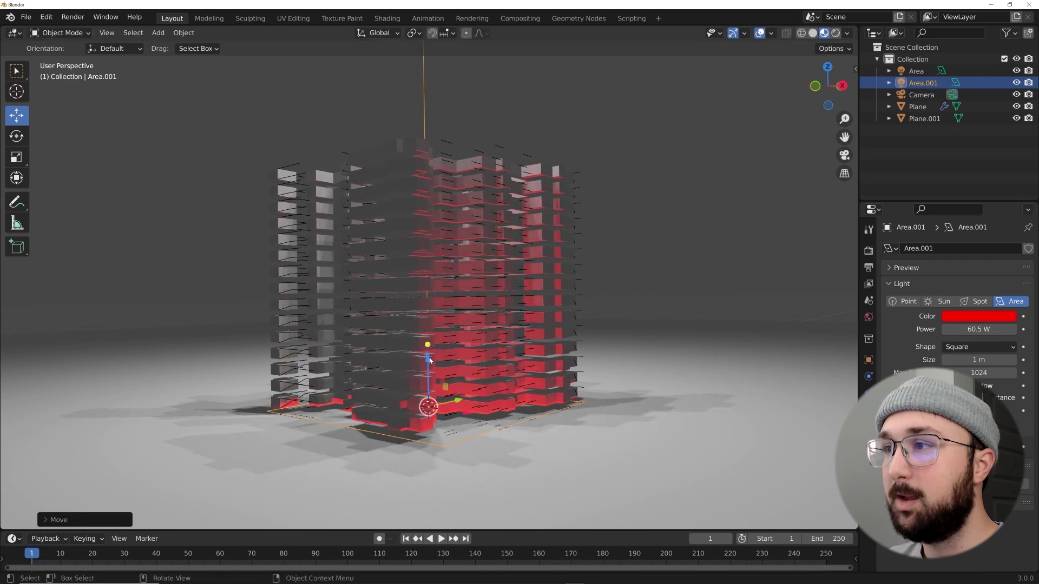
Step: Set the red light to 500 W, check Rendered shading, return to Solid, and select Plane
left_click(979, 329)
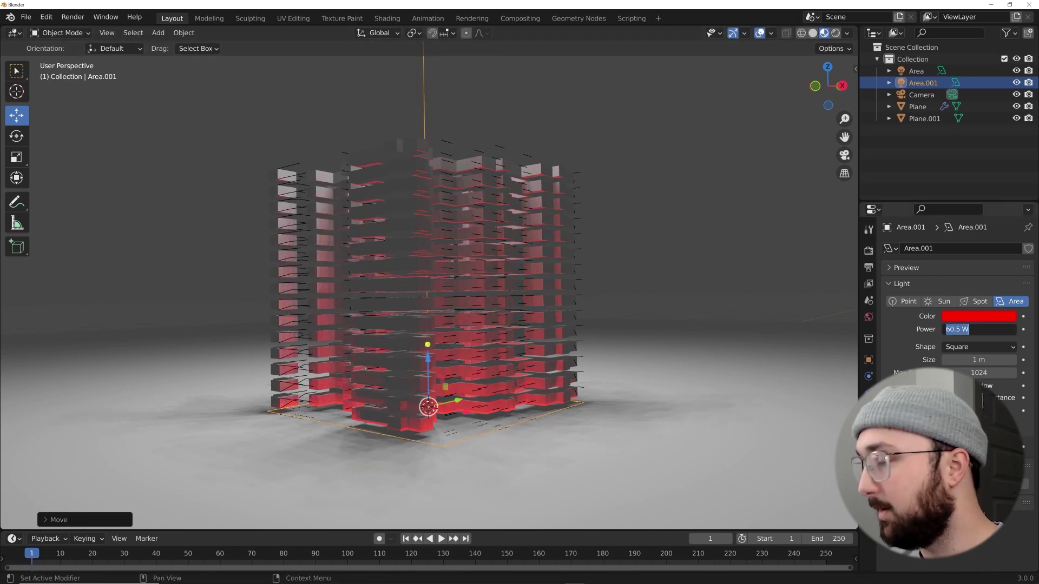
key("Return")
middle_click_drag(749, 343, 737, 373)
left_click(838, 33)
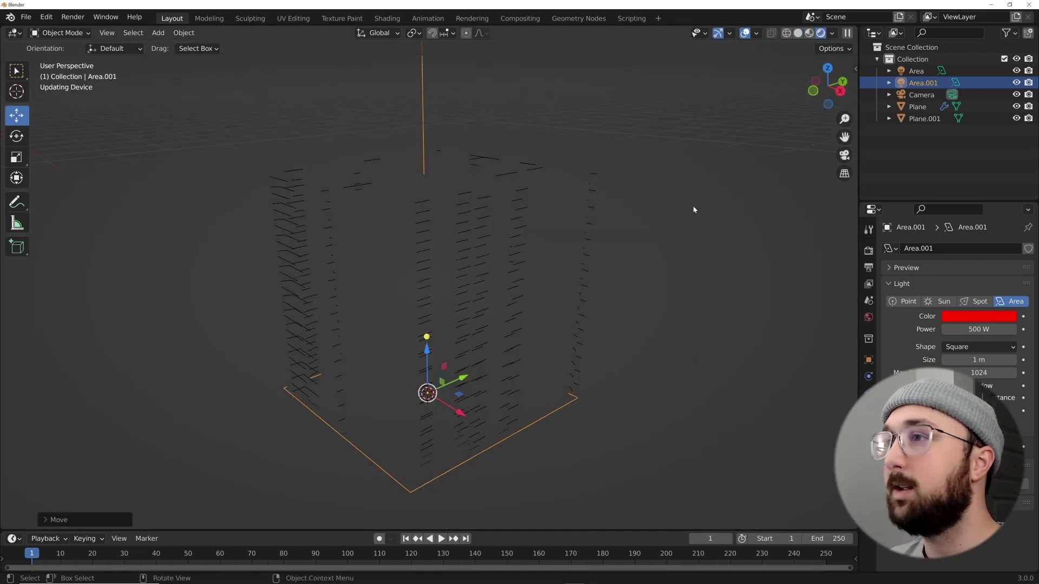
scroll(471, 360, "down", 2)
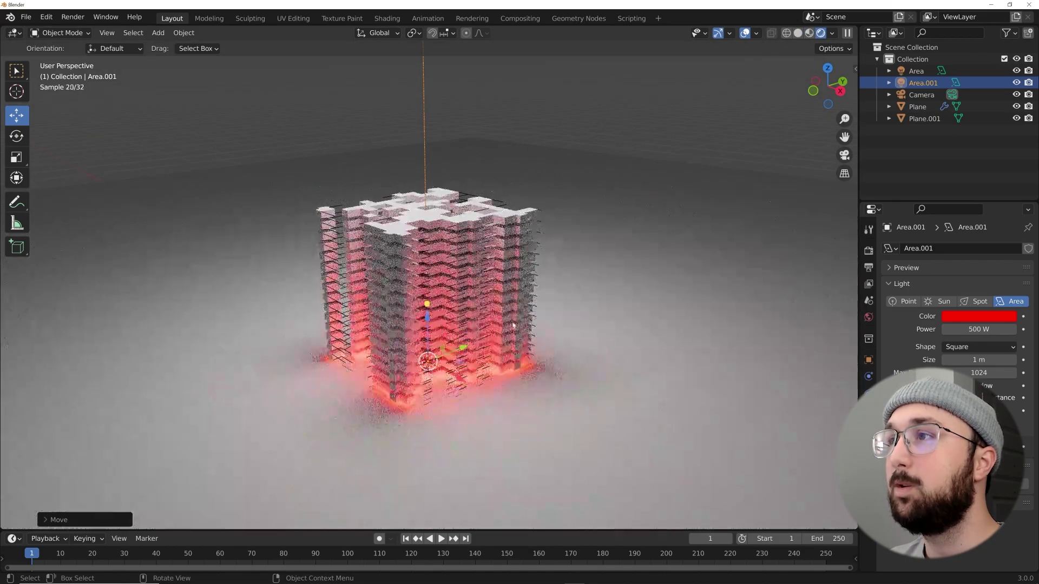
left_click(797, 33)
middle_click_drag(599, 199, 578, 262)
scroll(439, 322, "up", 3)
left_click(463, 245)
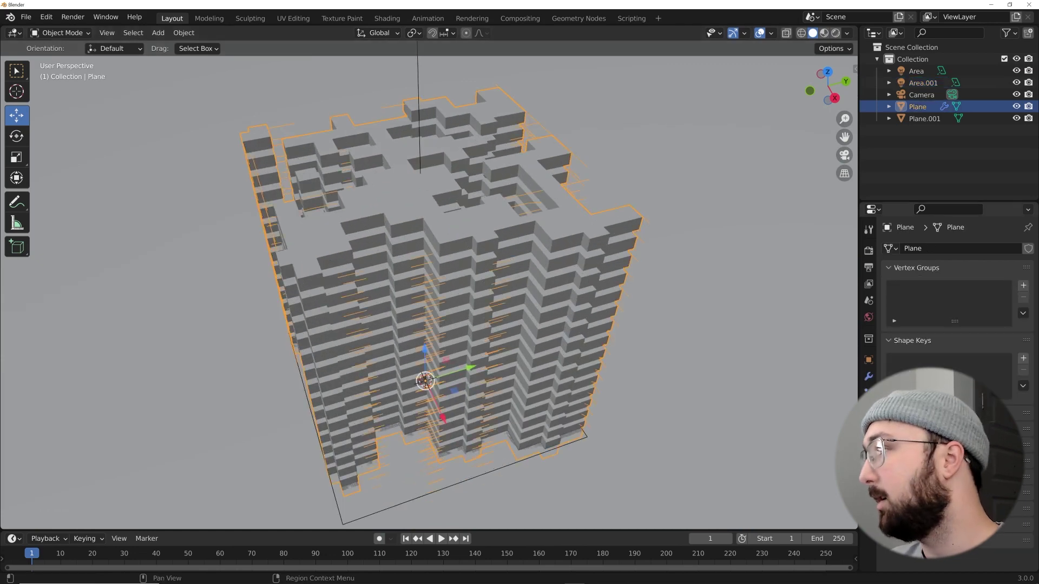
Step: Give the tower a new Material.001 with Metallic 1 and darker base colour, then go to Geometry Nodes
left_click(868, 318)
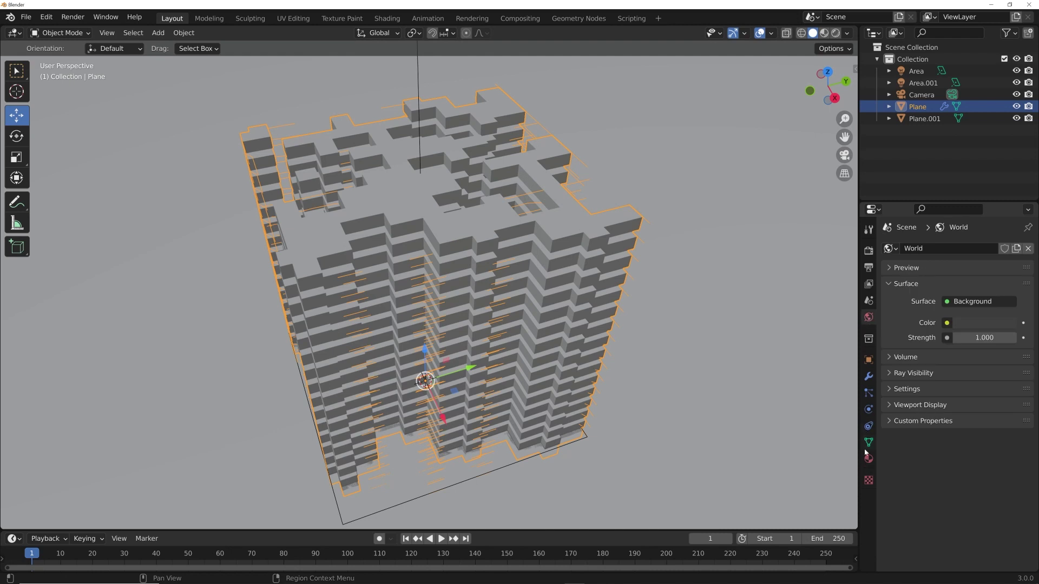
left_click(869, 459)
left_click(993, 300)
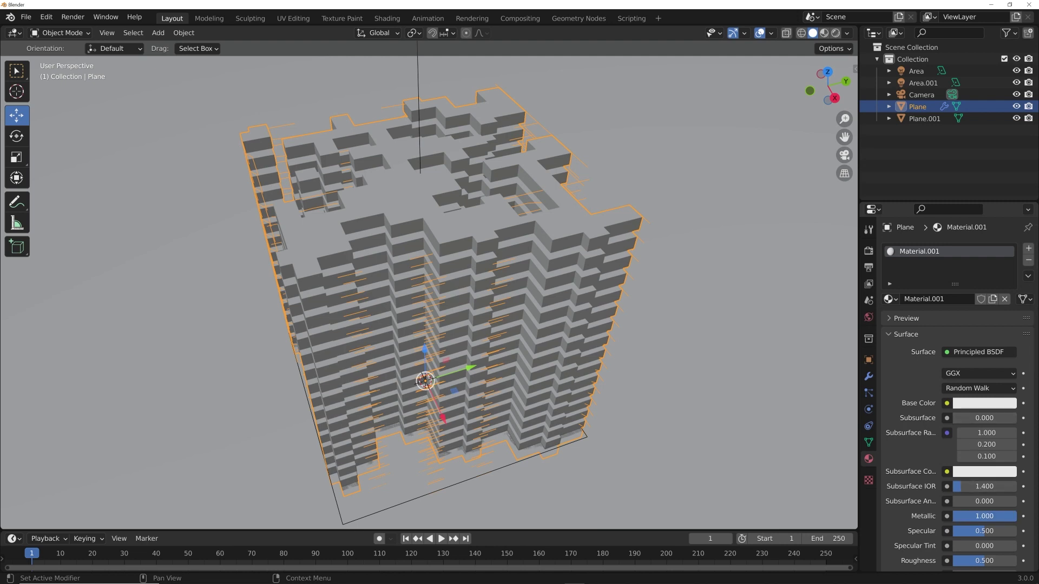
left_click(993, 411)
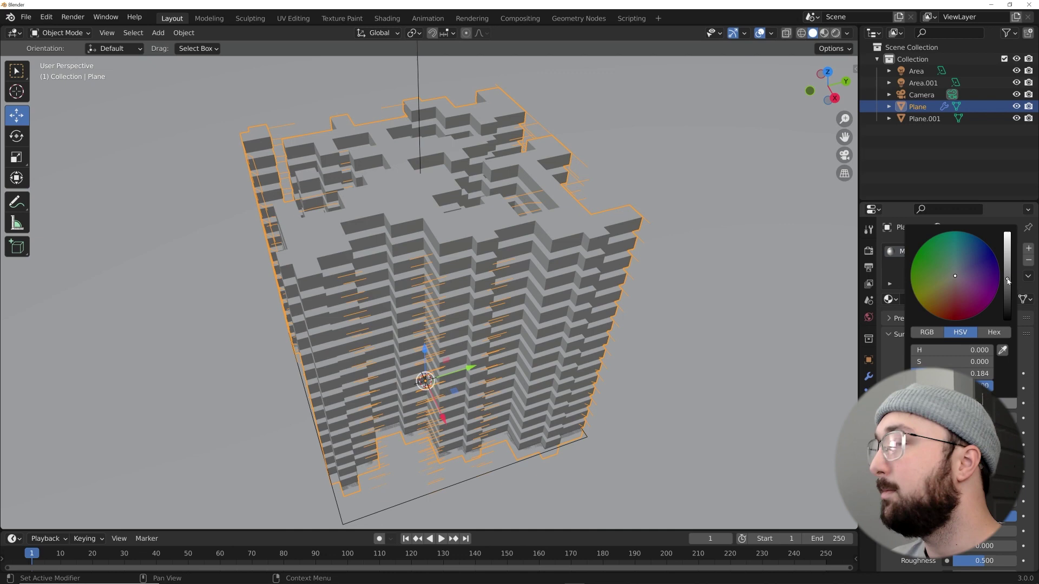
left_click(566, 21)
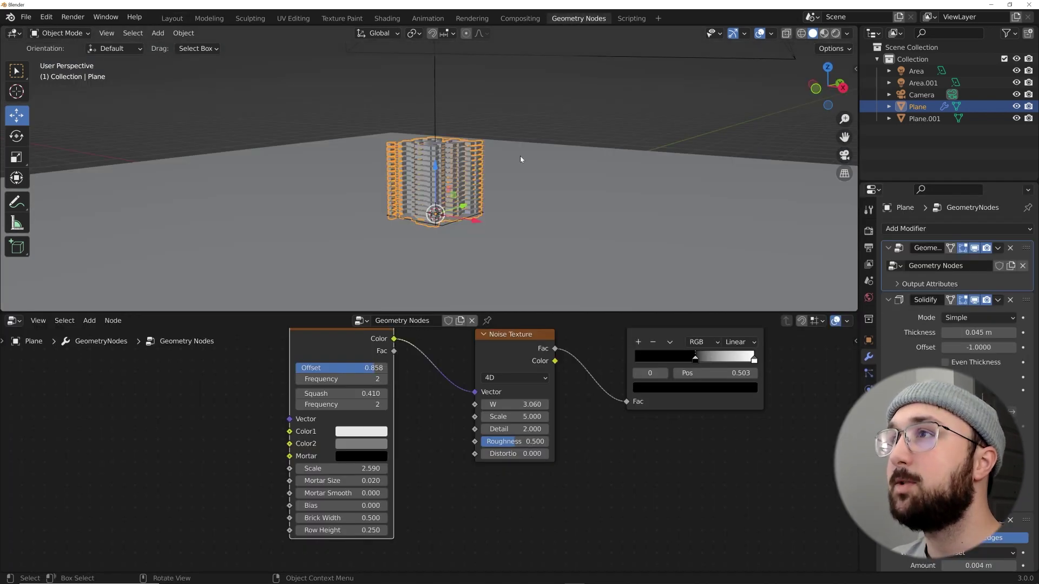
Step: Pan the node editor to bring the end of the node chain into view
middle_click_drag(520, 159, 489, 188)
scroll(488, 189, "up", 3)
scroll(639, 368, "down", 3)
middle_click_drag(526, 389, 290, 470)
scroll(292, 468, "down", 4)
scroll(424, 425, "up", 10)
middle_click_drag(494, 437, 437, 444)
Step: Insert a Set Material node before Group Output and assign Material.001
key("shift+a")
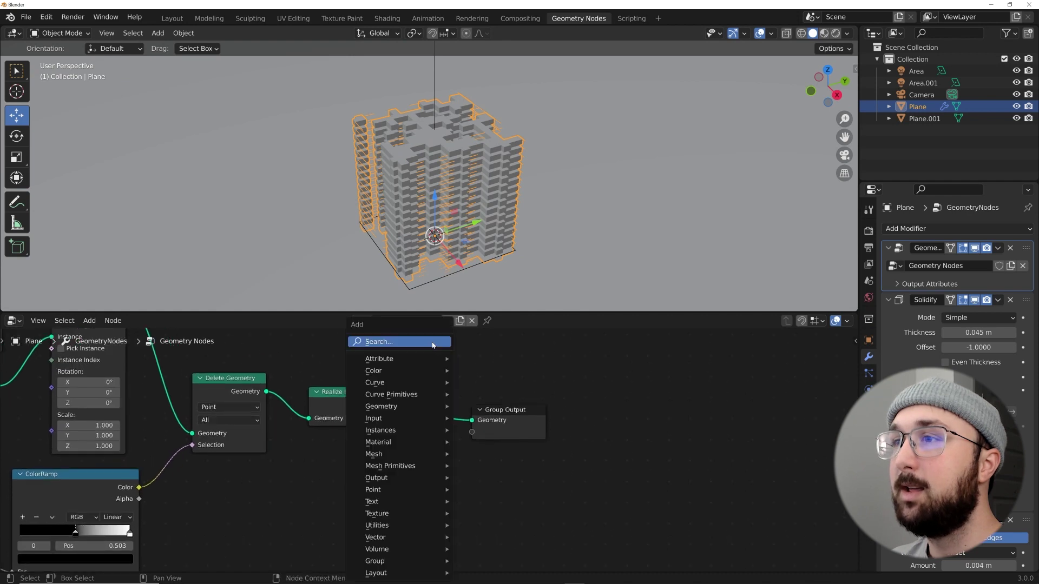
left_click(412, 342)
type("set m")
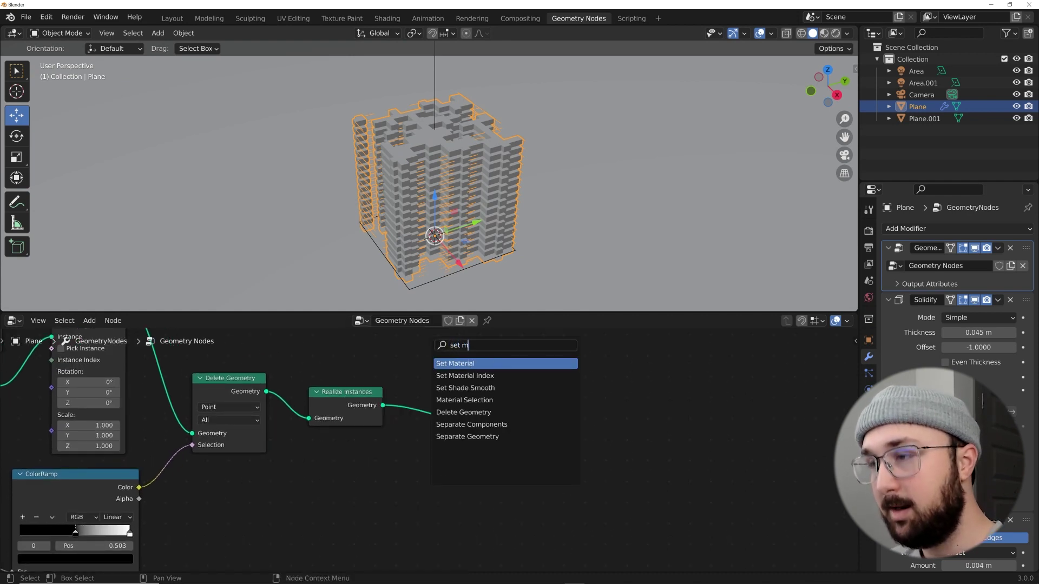
key("Return")
left_click(463, 412)
left_click(468, 429)
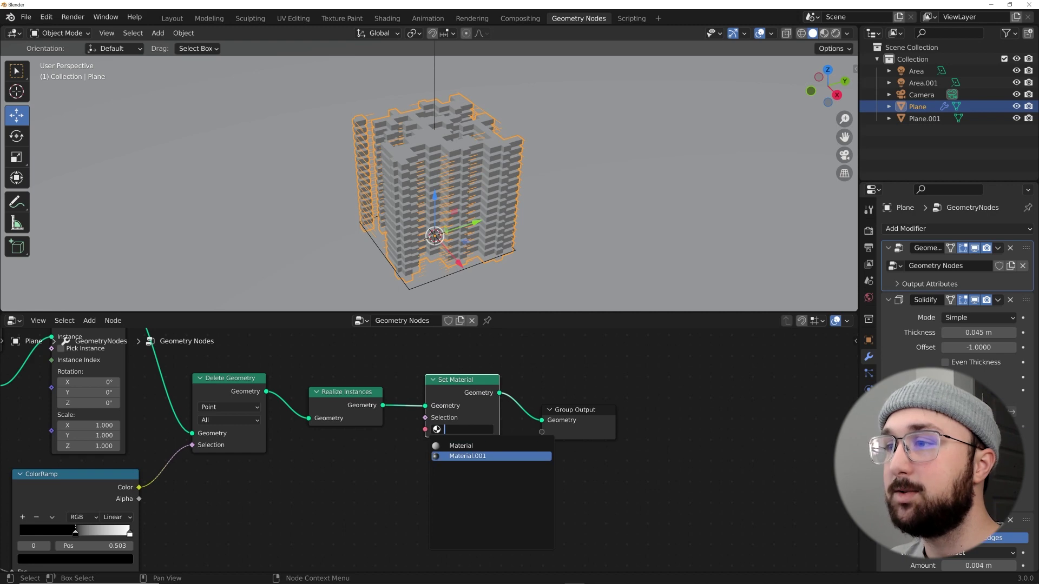
left_click(474, 456)
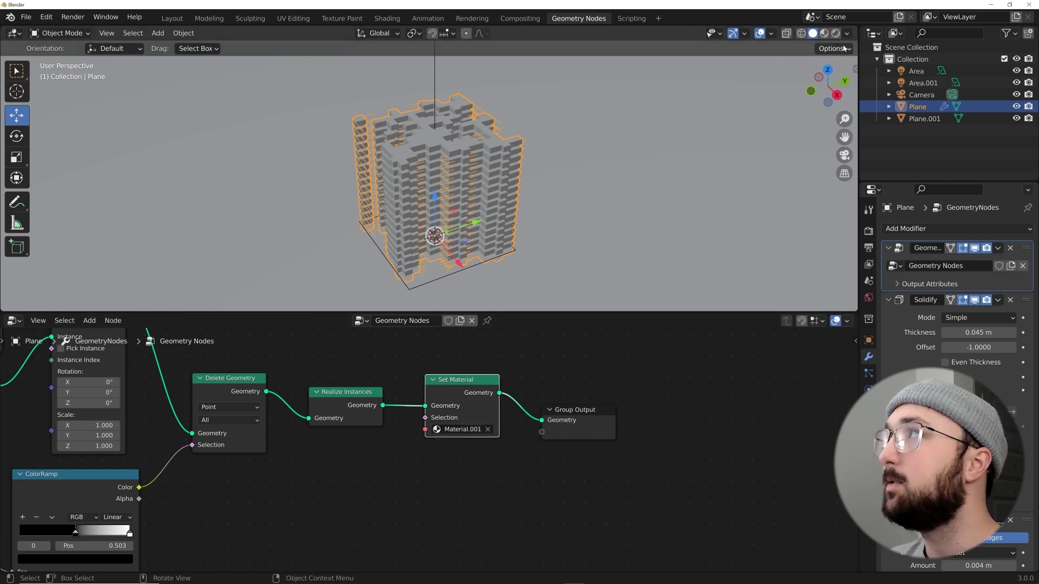
Step: View the tower from above in Material Preview shading
left_click(825, 34)
scroll(553, 122, "up", 4)
mouse_move(553, 123)
middle_mouse_down()
mouse_move(415, 156)
mouse_move(450, 102)
mouse_move(476, 105)
mouse_move(520, 149)
middle_mouse_up()
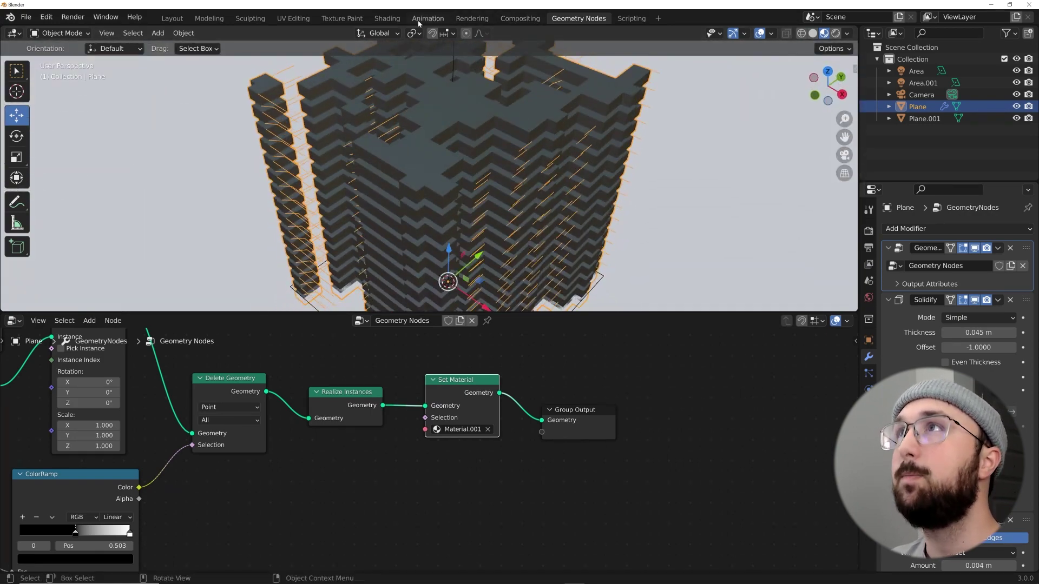
Step: In Shading, hide ground plane Plane.001, select the tower, and merge away the image editor
left_click(388, 19)
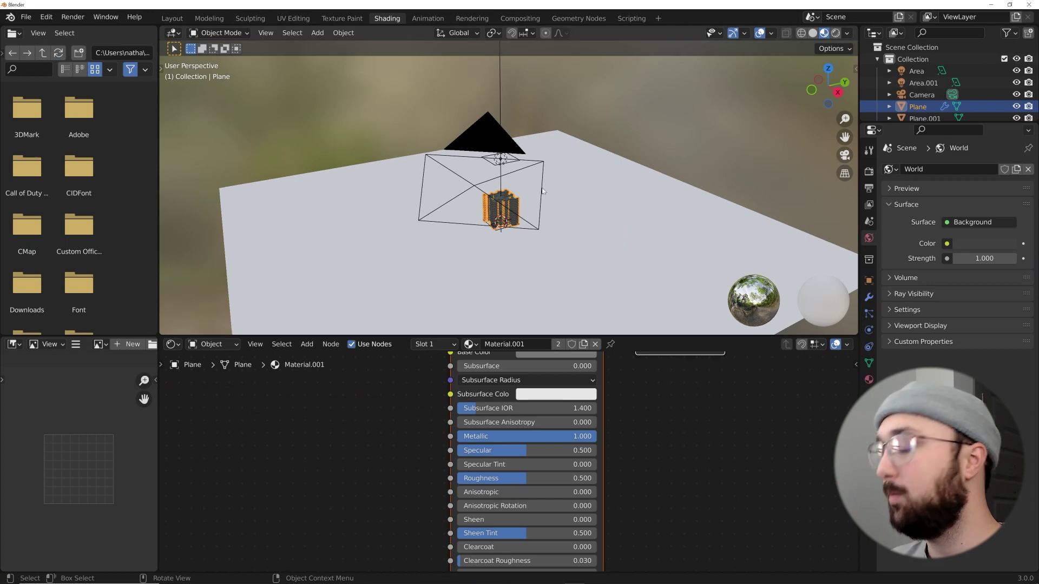
key("KP_Decimal")
left_click(734, 174)
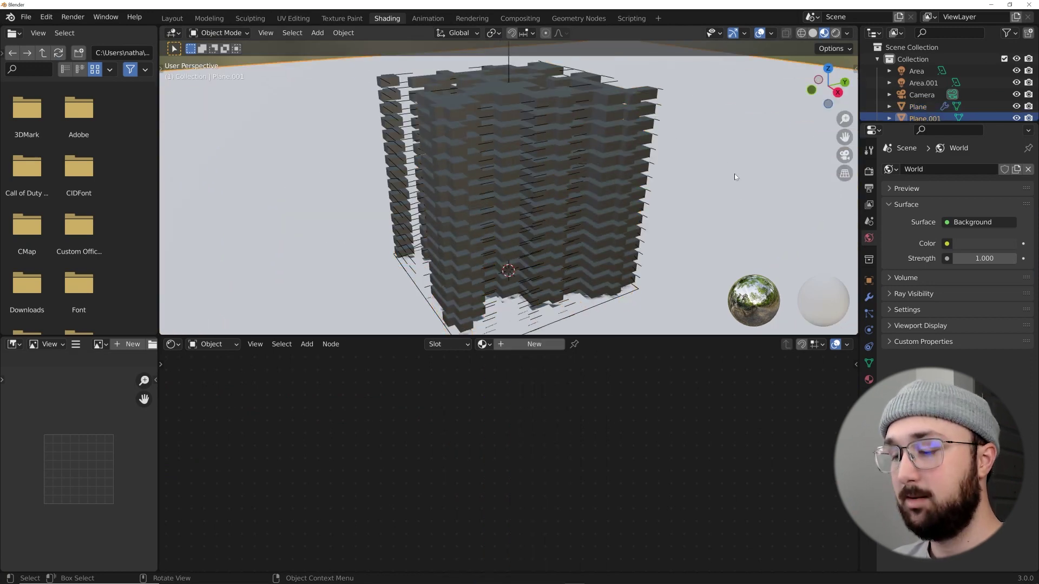
key("h")
mouse_move(634, 151)
middle_mouse_down()
mouse_move(590, 164)
mouse_move(645, 169)
middle_mouse_up()
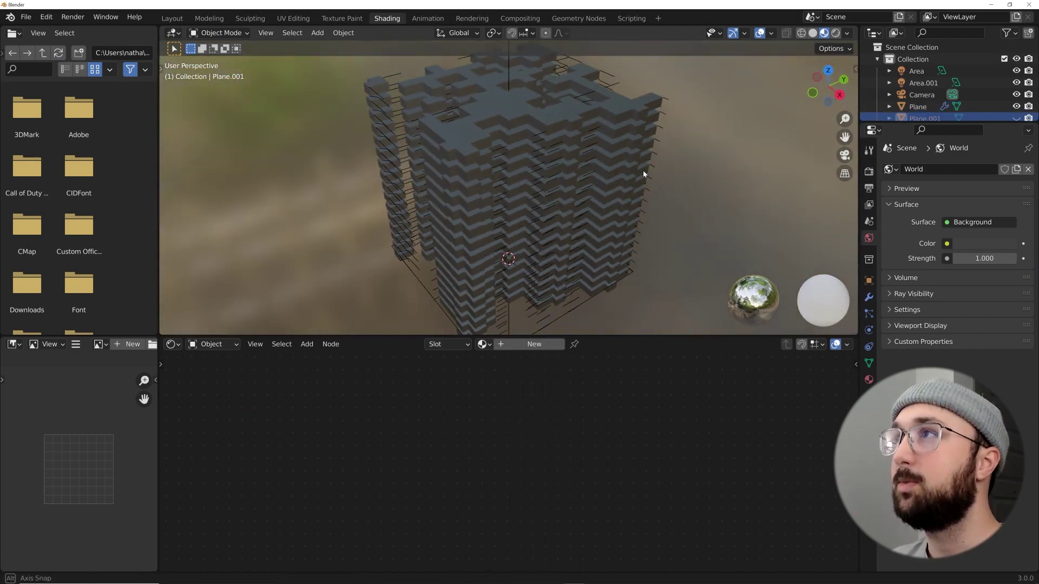
left_click(580, 139)
scroll(568, 432, "down", 1)
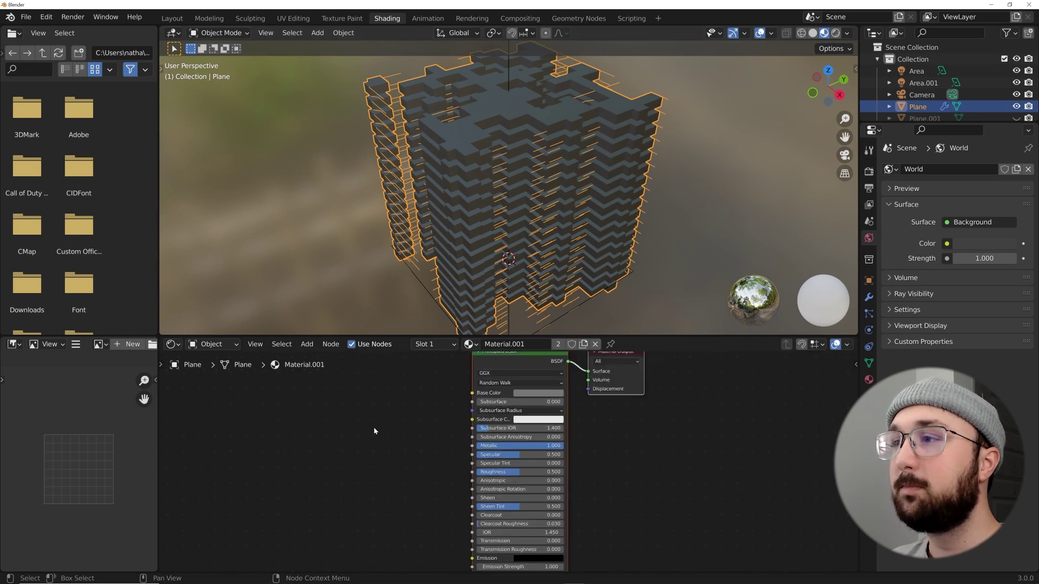
left_click_drag(162, 334, 81, 217)
scroll(378, 422, "up", 2)
Step: Add a ColorRamp node to Material.001's shader tree
key("shift+a")
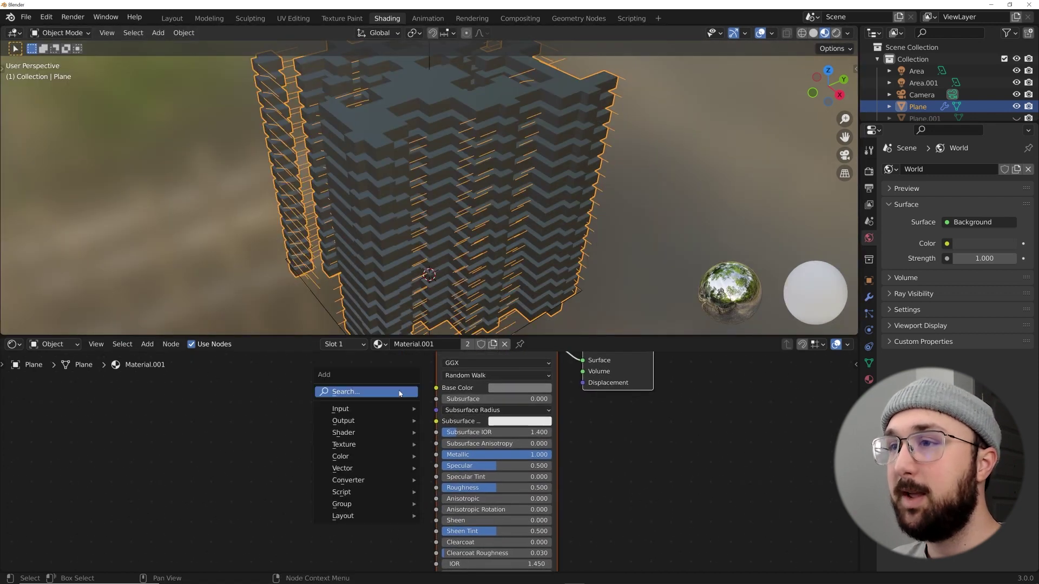
left_click(400, 392)
type("co")
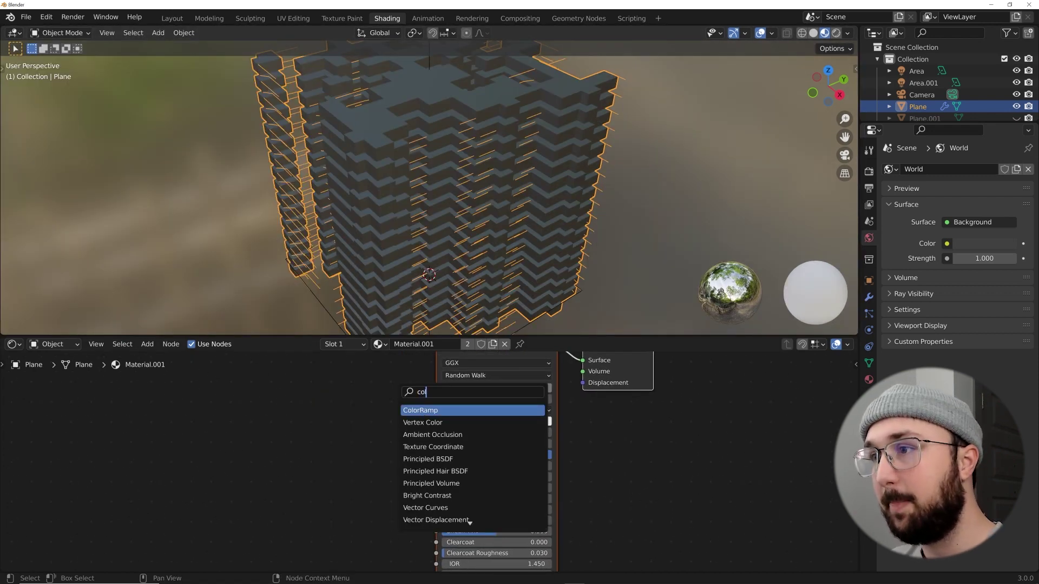
key("Return")
left_click(212, 407)
middle_click_drag(212, 407, 389, 426)
Step: Add a Noise Texture node to the left of the ColorRamp
key("shift+a")
left_click(279, 414)
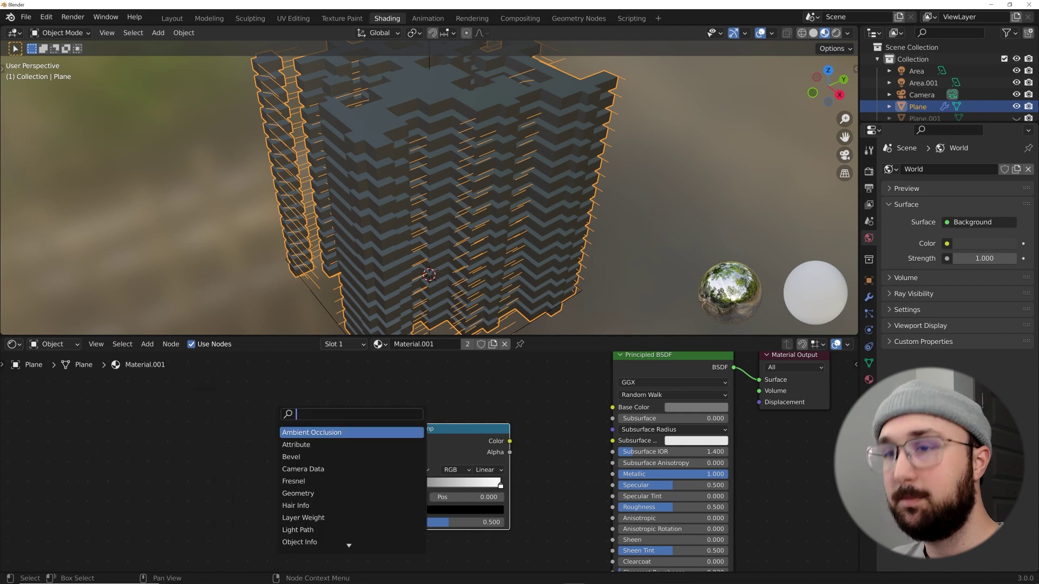
type("noi")
left_click(304, 444)
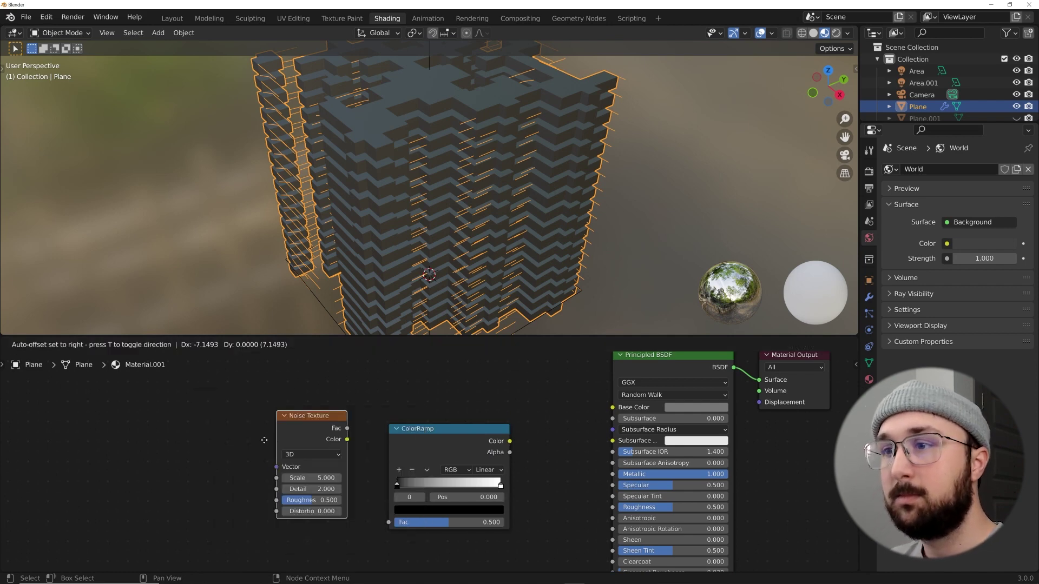
left_click(272, 434)
left_click(46, 16)
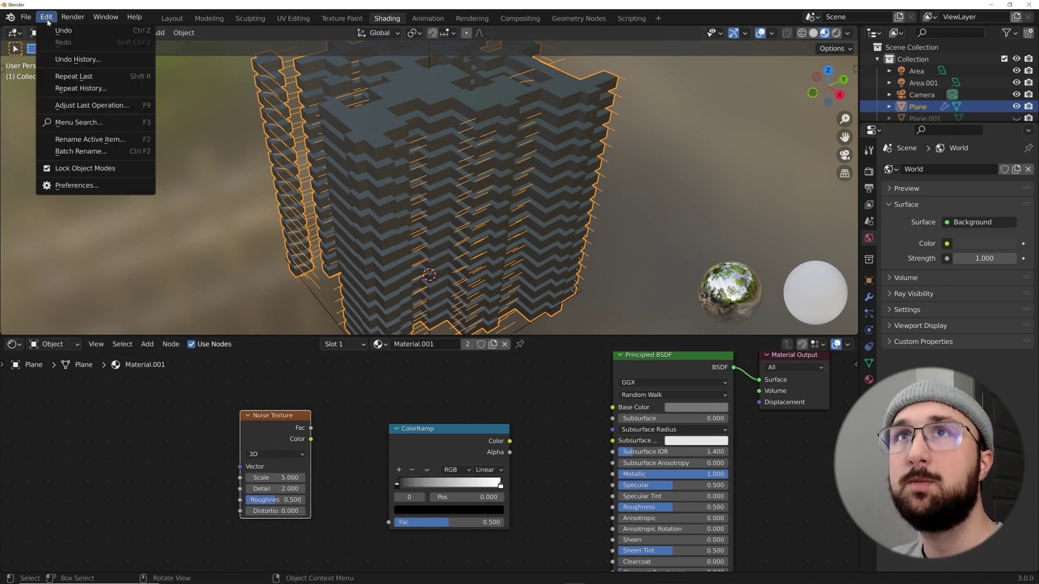
left_click(88, 194)
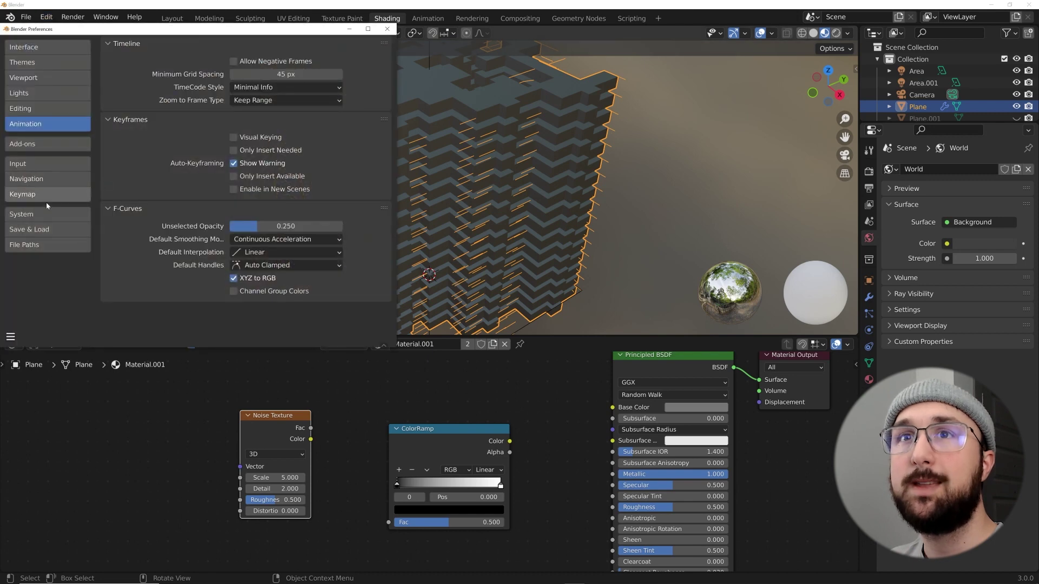
left_click(48, 144)
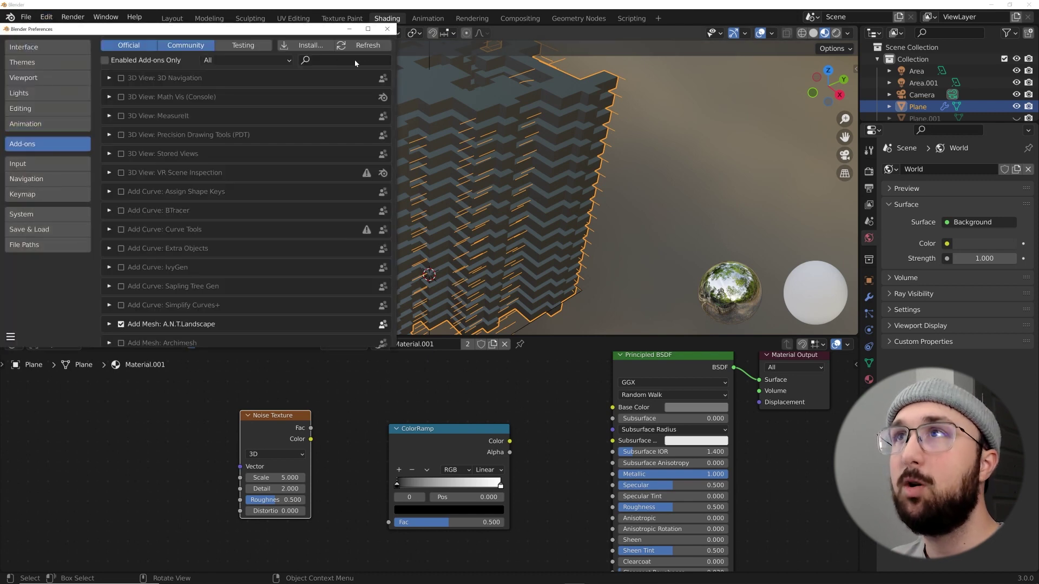
left_click(355, 60)
type("node")
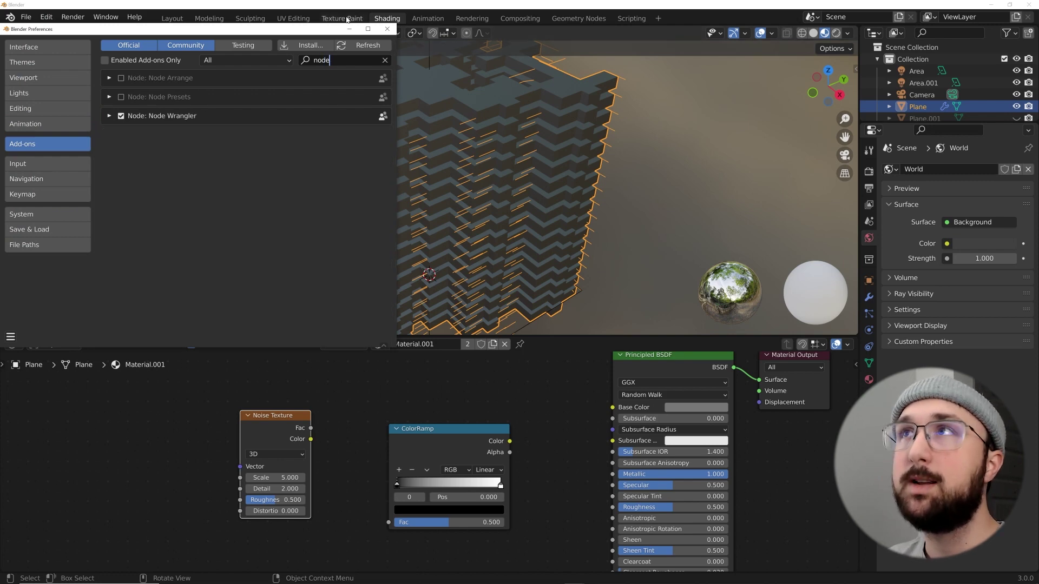
left_click(390, 28)
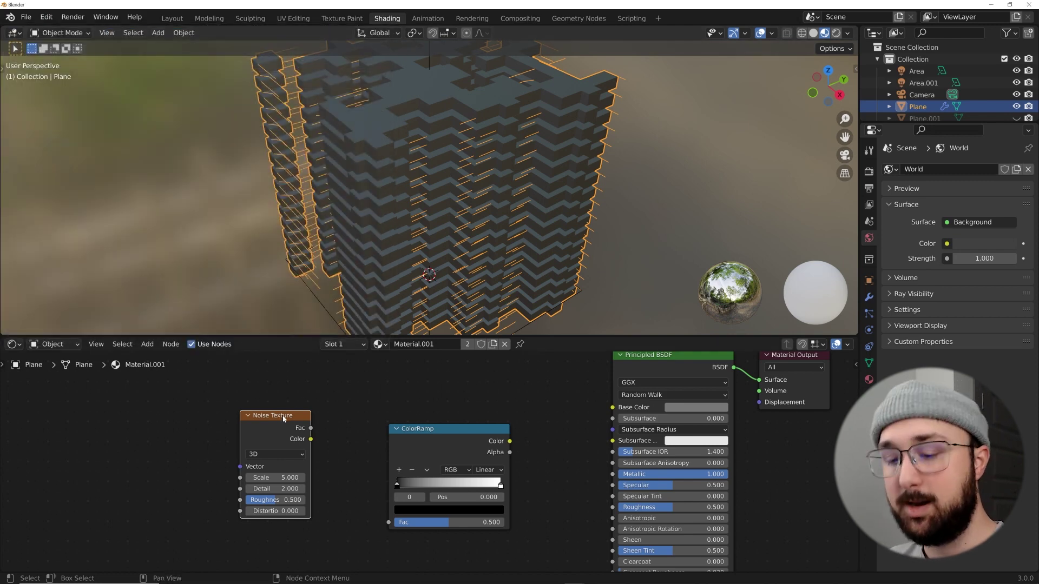
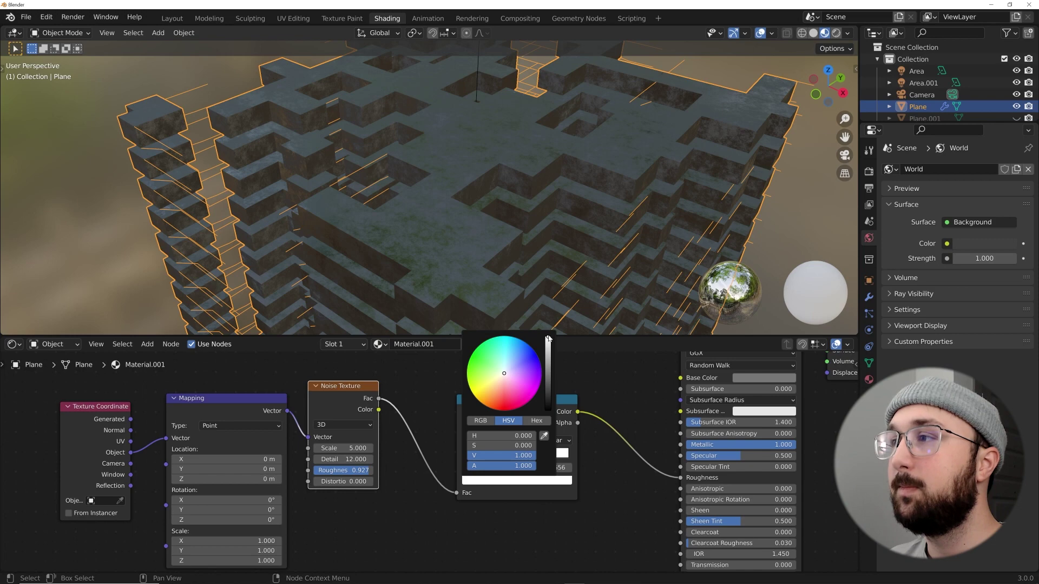
Step: Orbit to inspect the tower's noise-driven roughness, then begin adding another shader node
middle_click_drag(547, 190, 528, 187)
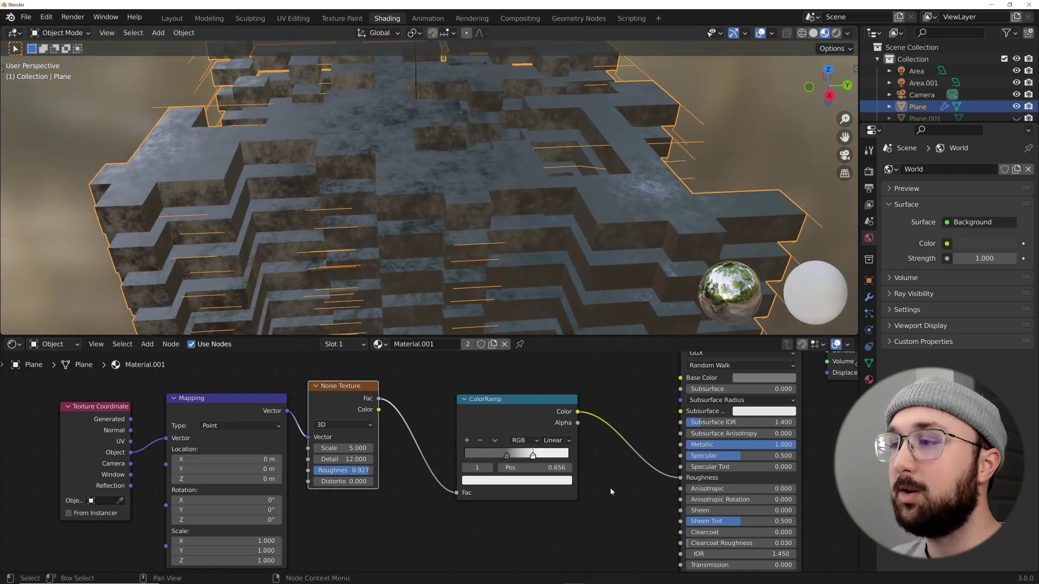
scroll(600, 479, "down", 2)
key("shift+a")
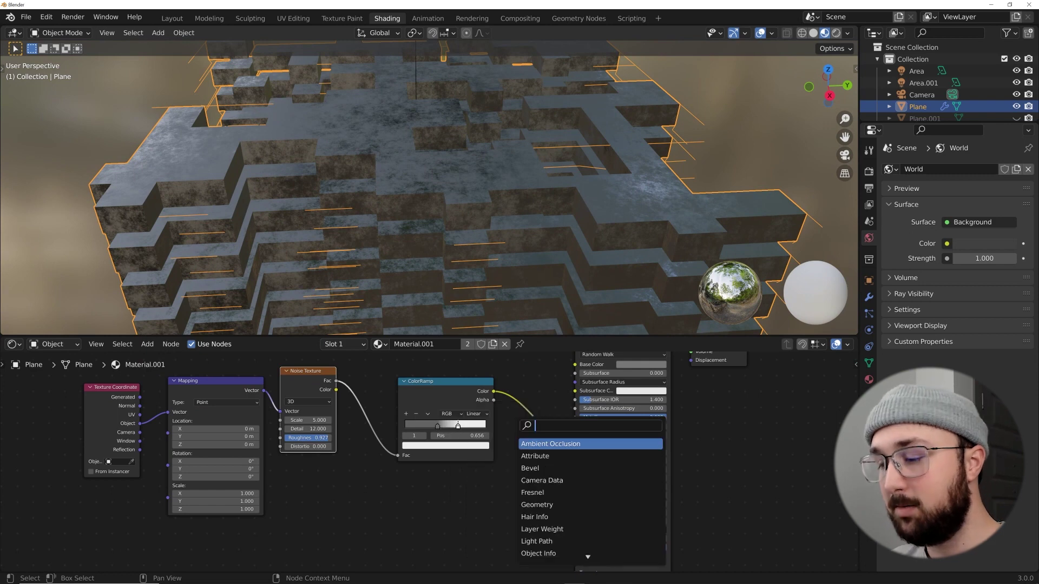
Step: Add a Bump node to Material.001's shader tree
type("bump")
key("Return")
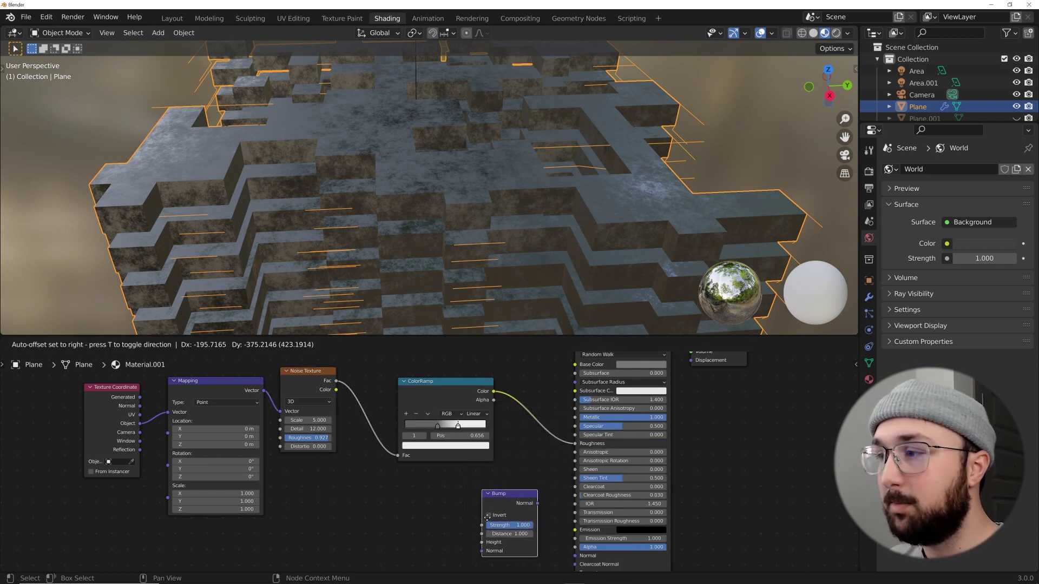
left_click(479, 508)
middle_click_drag(483, 453, 530, 428)
Step: Duplicate the ColorRamp and link its Color to Bump Height, and Bump Normal to Principled Normal
key("shift+a")
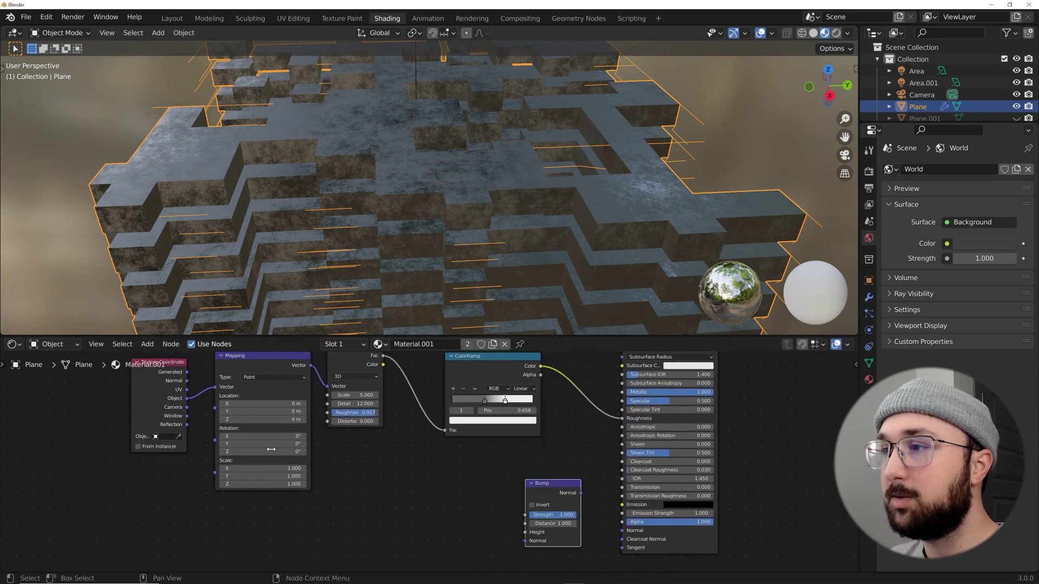
left_click(467, 374)
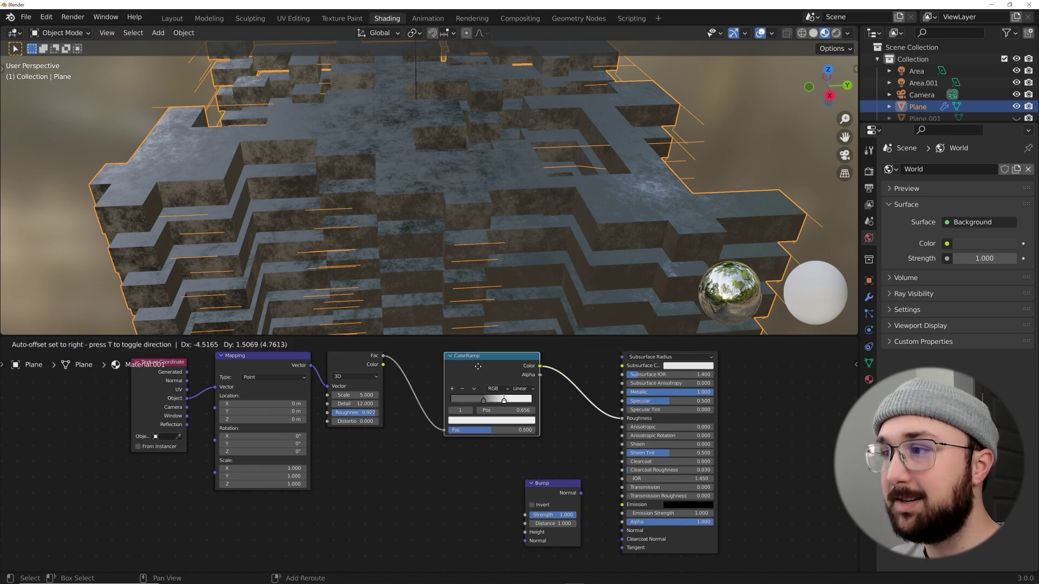
key("shift+d")
left_click(440, 487)
left_click_drag(500, 486, 524, 532)
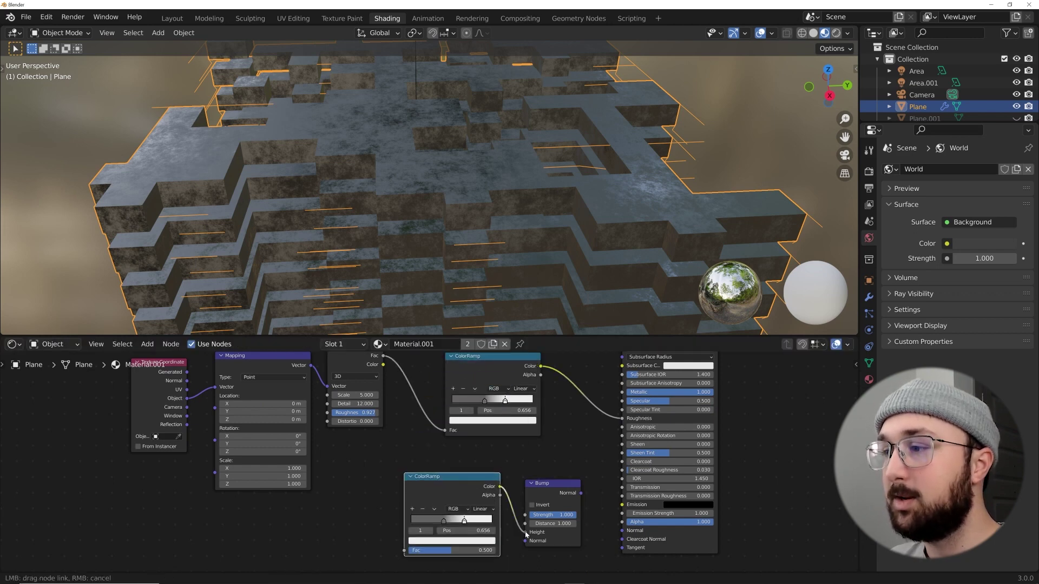
left_click_drag(581, 493, 622, 531)
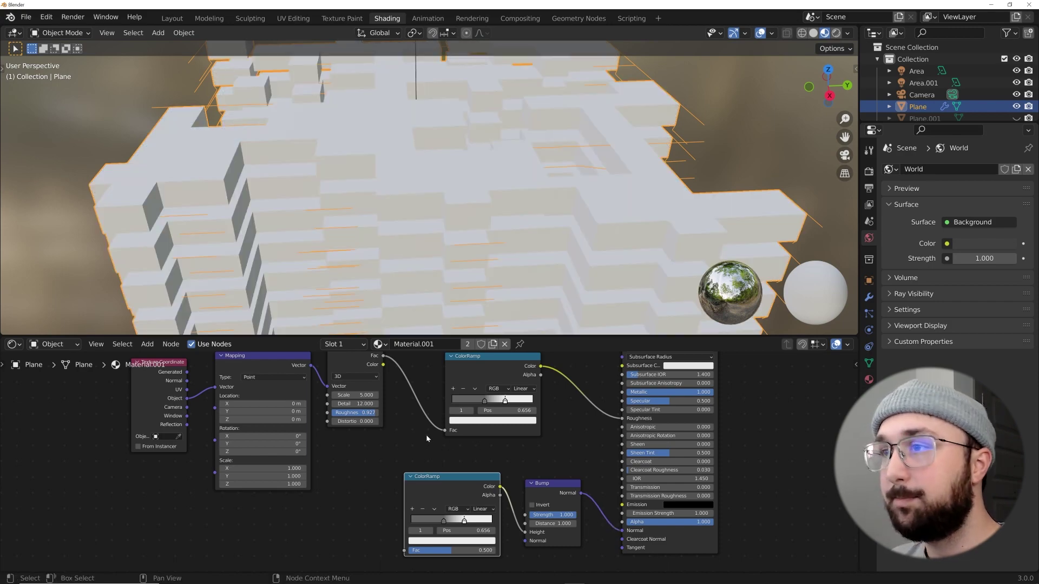
Step: Connect the Noise Texture Fac output to the lower ColorRamp's input
scroll(427, 434, "down", 2)
scroll(397, 393, "up", 2)
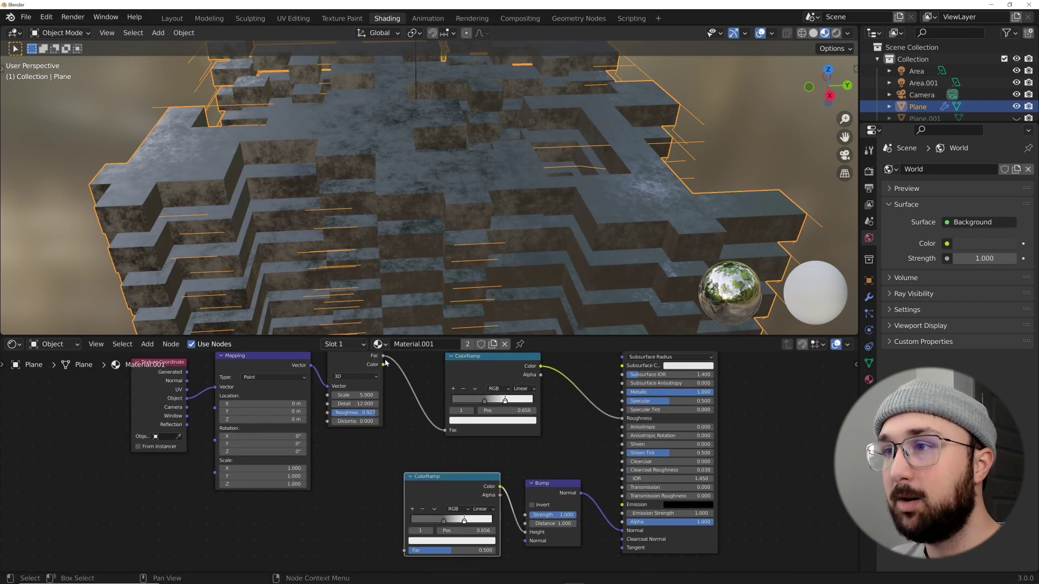
left_click_drag(383, 356, 402, 397)
left_click_drag(406, 552, 405, 550)
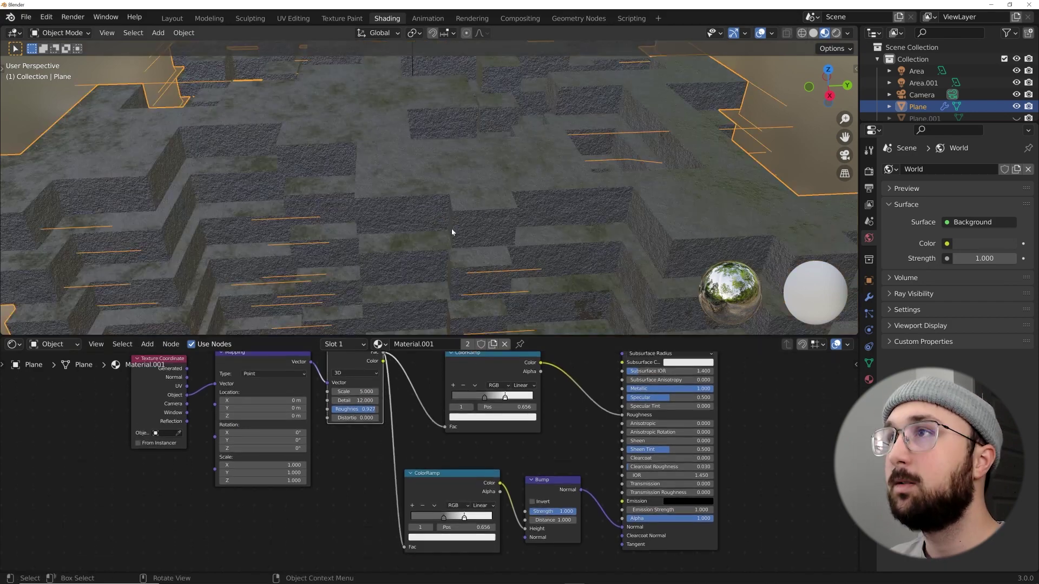
Step: Make the bump ColorRamp's left stop pure black
middle_click_drag(452, 228, 437, 218)
left_click(444, 519)
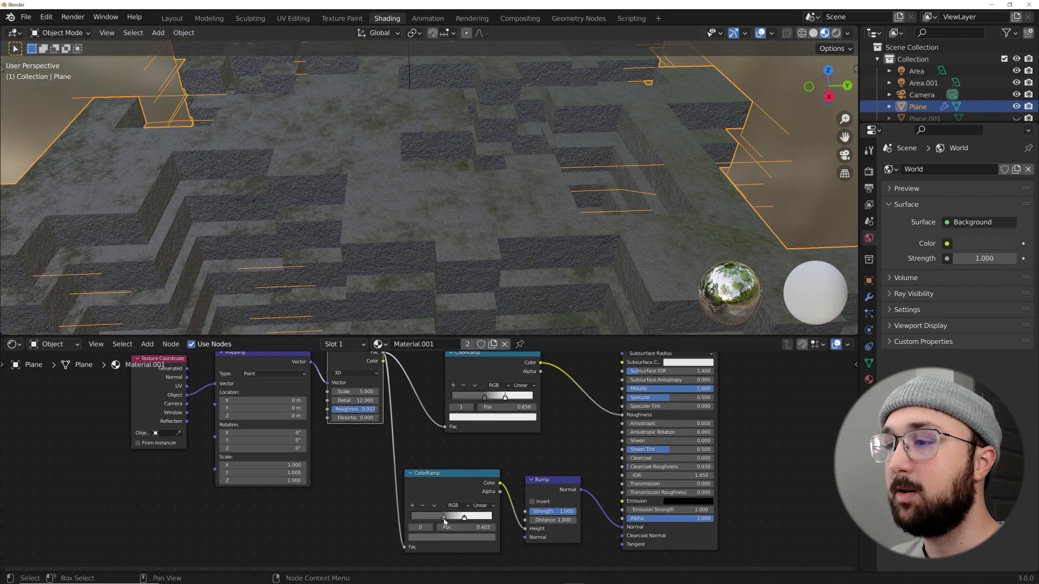
left_click(448, 539)
left_click_drag(476, 459, 476, 482)
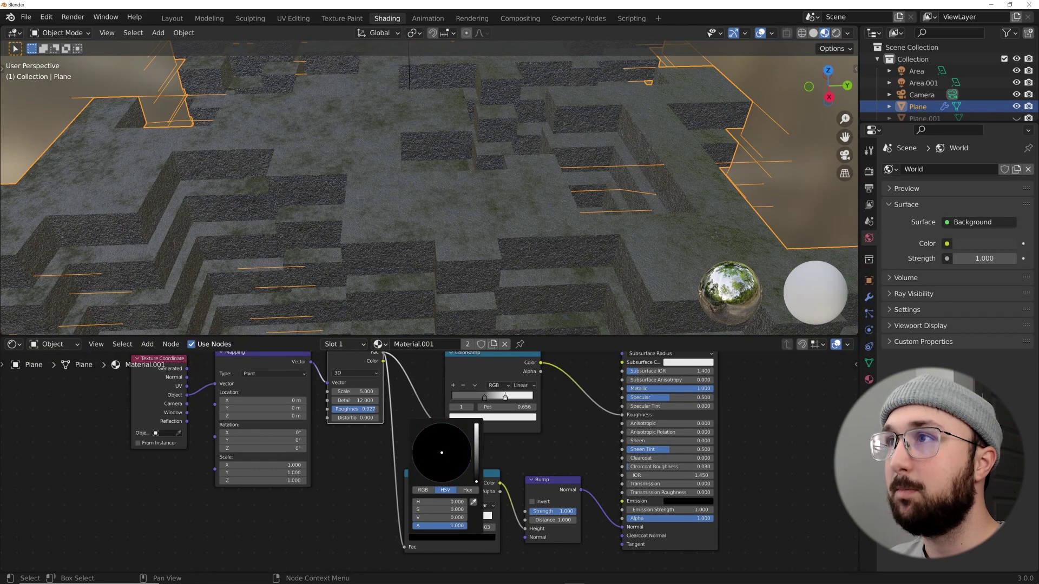
Step: Slide the bump ramp's stops to adjust contrast, leaving a stop at 0.450
left_click(464, 518)
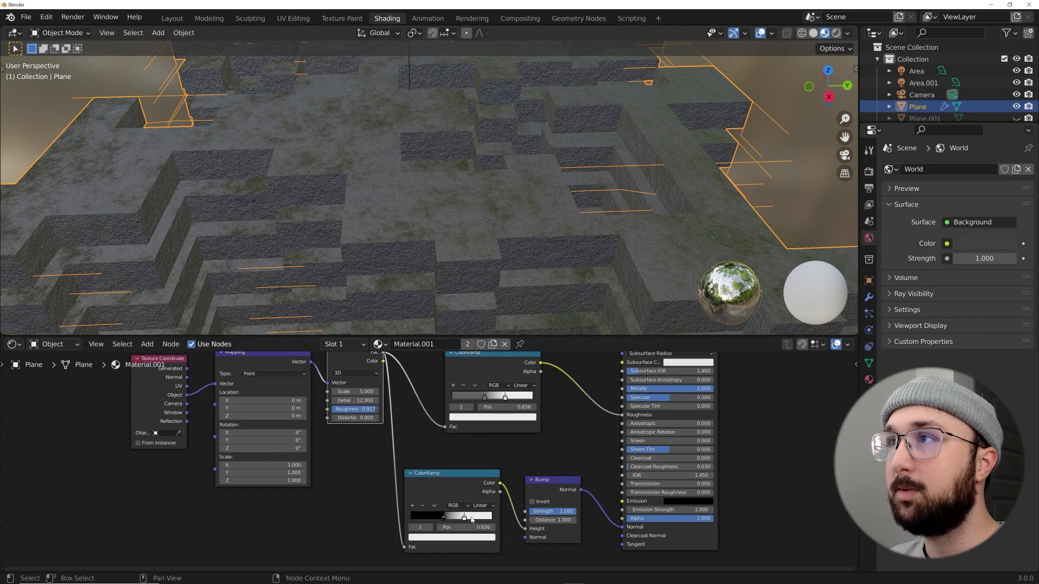
mouse_move(442, 520)
left_mouse_down()
mouse_move(469, 524)
mouse_move(458, 524)
left_mouse_up()
middle_click_drag(475, 235, 448, 291)
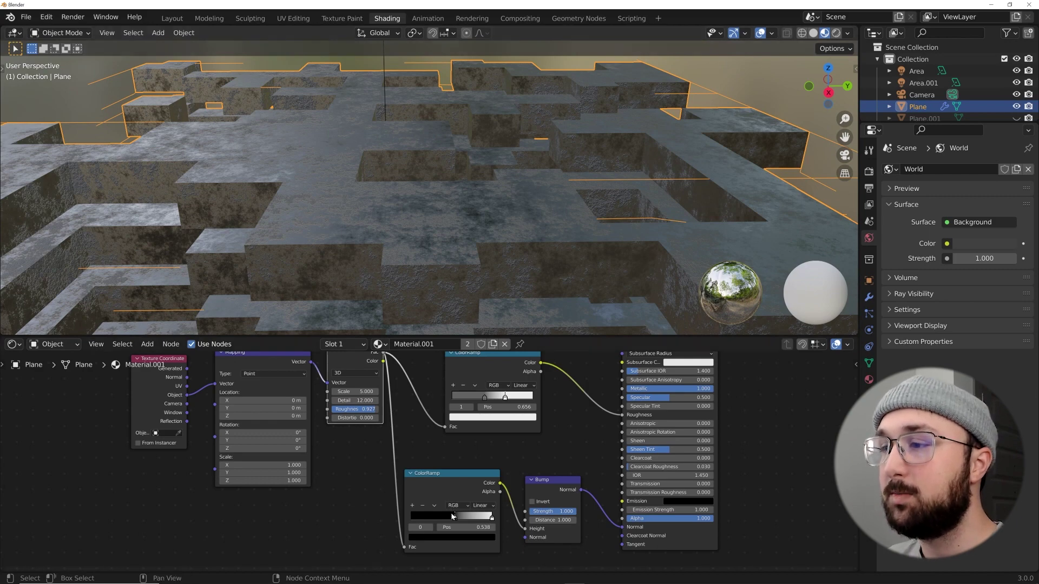
left_click_drag(454, 517, 430, 519)
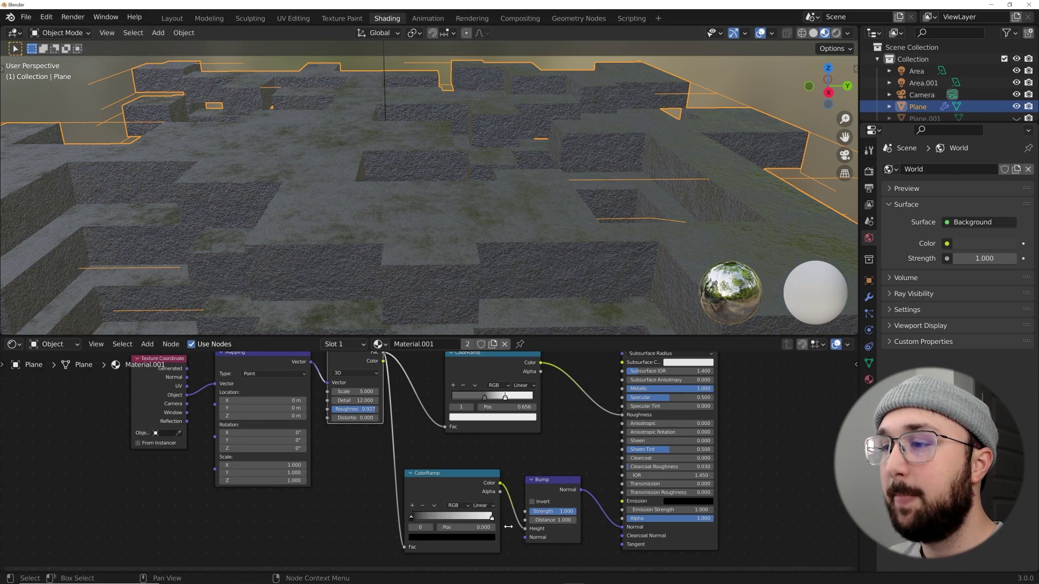
left_click_drag(492, 517, 444, 521)
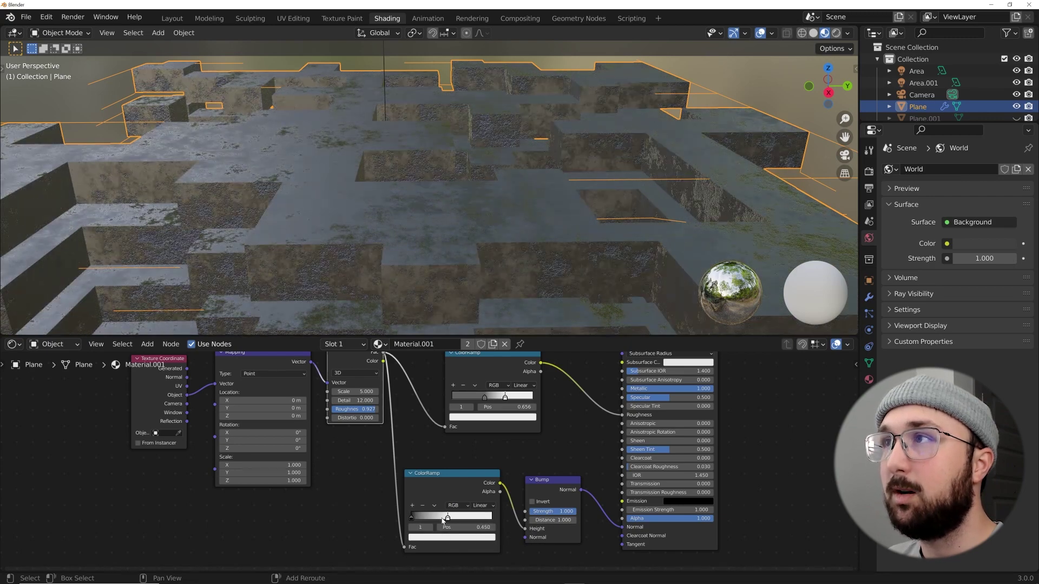
Step: Lower the Bump Strength to 0.408 and orbit to view the relief
mouse_move(552, 511)
left_mouse_down()
mouse_move(536, 511)
mouse_move(548, 511)
left_mouse_up()
middle_click_drag(462, 87, 462, 124)
mouse_move(424, 282)
middle_mouse_down()
mouse_move(483, 262)
mouse_move(498, 270)
mouse_move(458, 236)
middle_mouse_up()
scroll(498, 270, "down", 5)
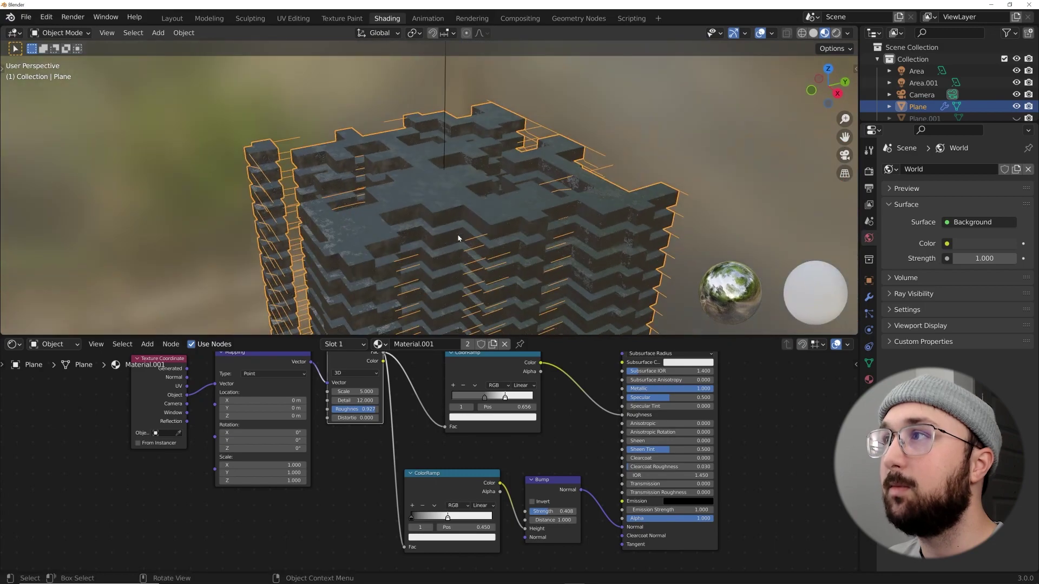
Step: In Rendered shading, ease the Bump Strength down to 0.184
left_click(836, 33)
scroll(595, 214, "up", 5)
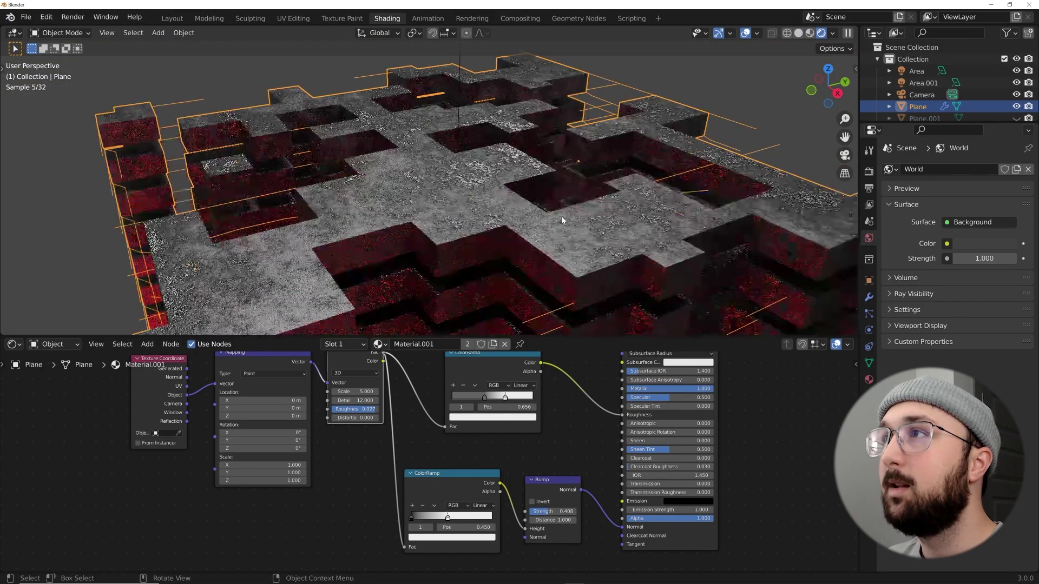
scroll(465, 204, "down", 4)
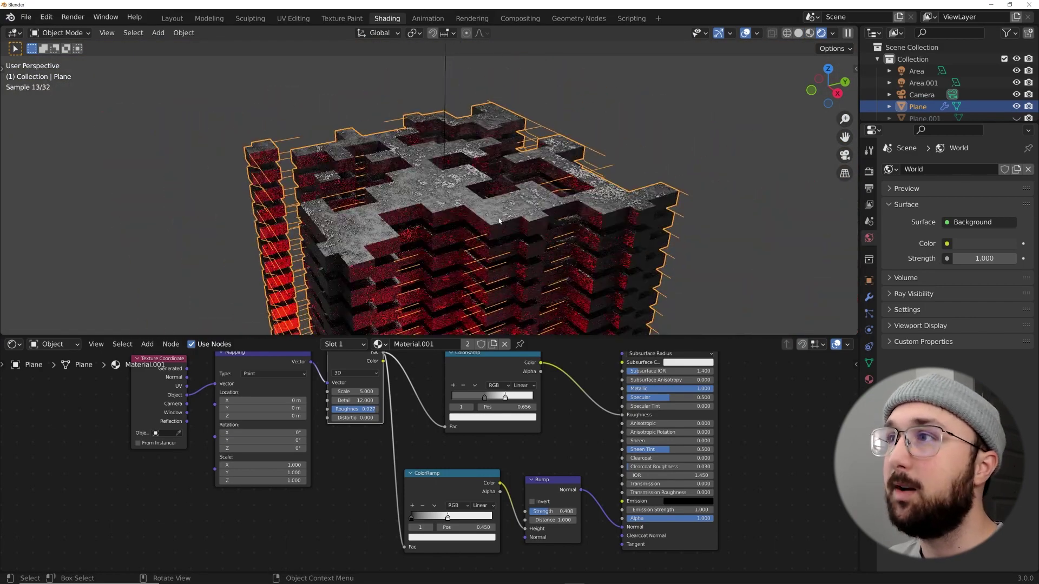
left_click_drag(552, 512, 528, 512)
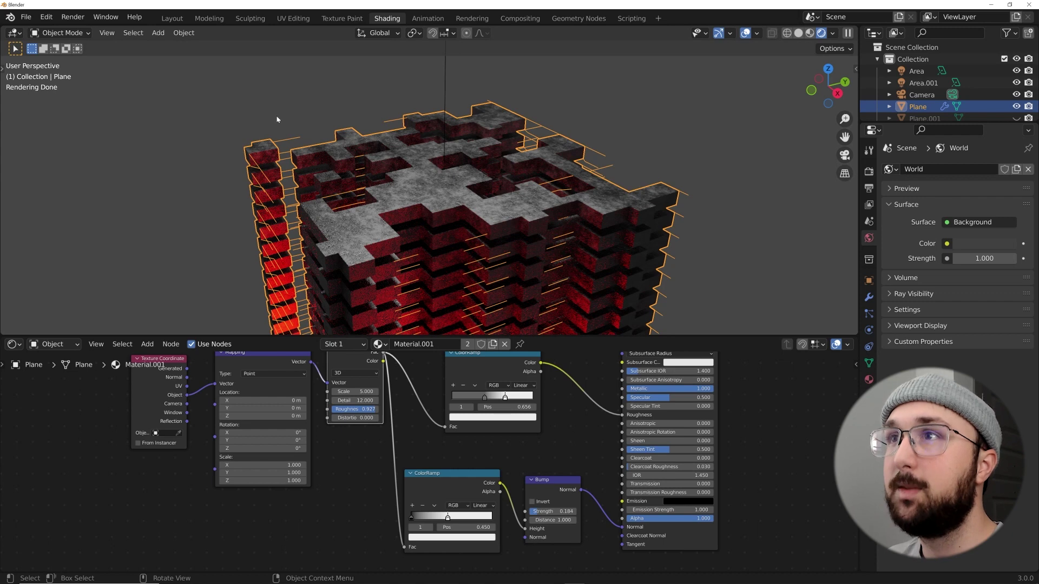
Step: Return to the Layout workspace with a near-level side view of the tower
left_click(169, 22)
scroll(487, 395, "down", 3)
middle_click_drag(491, 404, 481, 349)
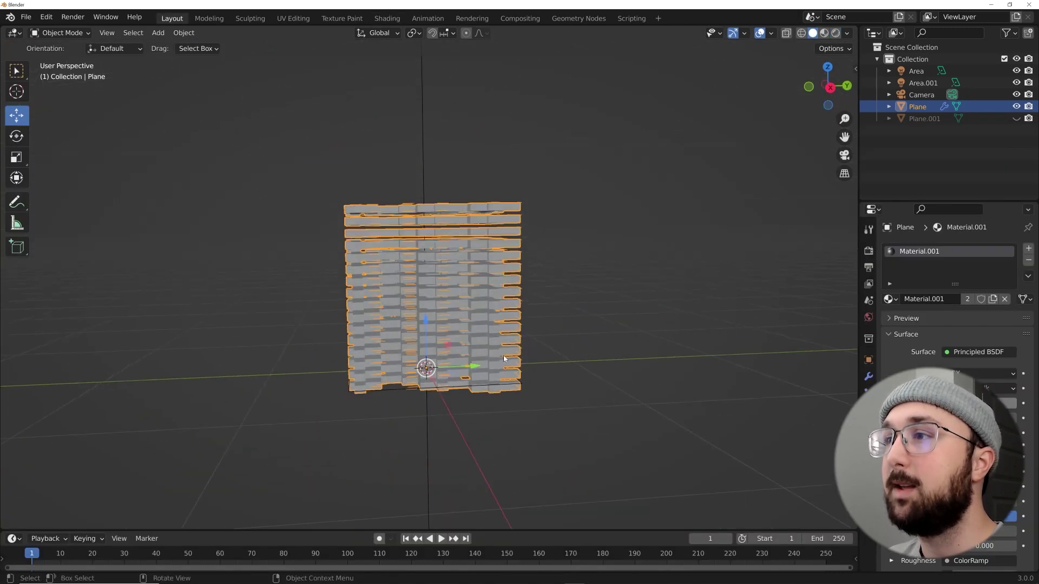
Step: Unhide ground plane Plane.001 and assign it Material.001
left_click(1017, 119)
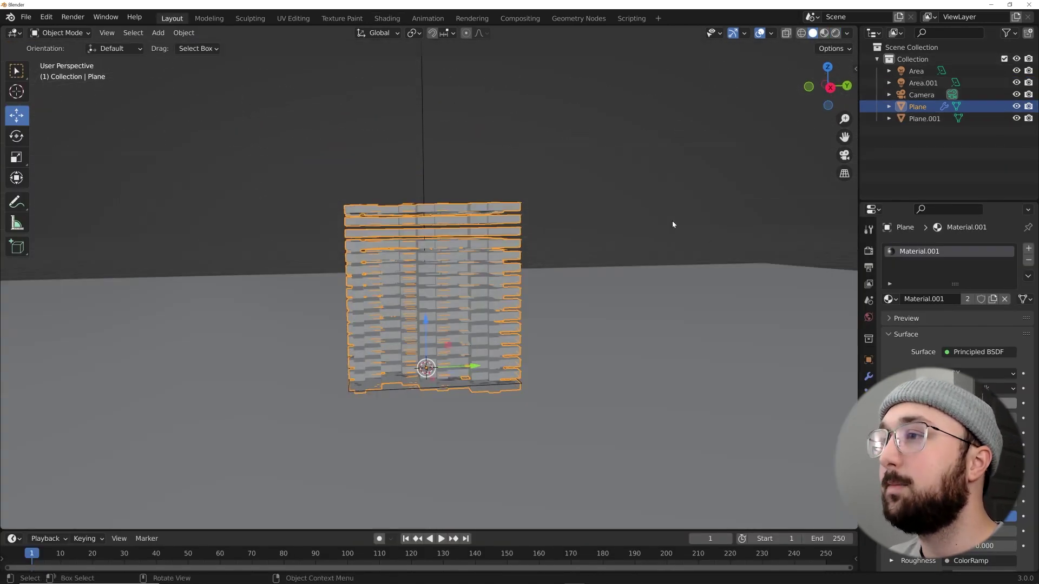
left_click(638, 323)
left_click(824, 33)
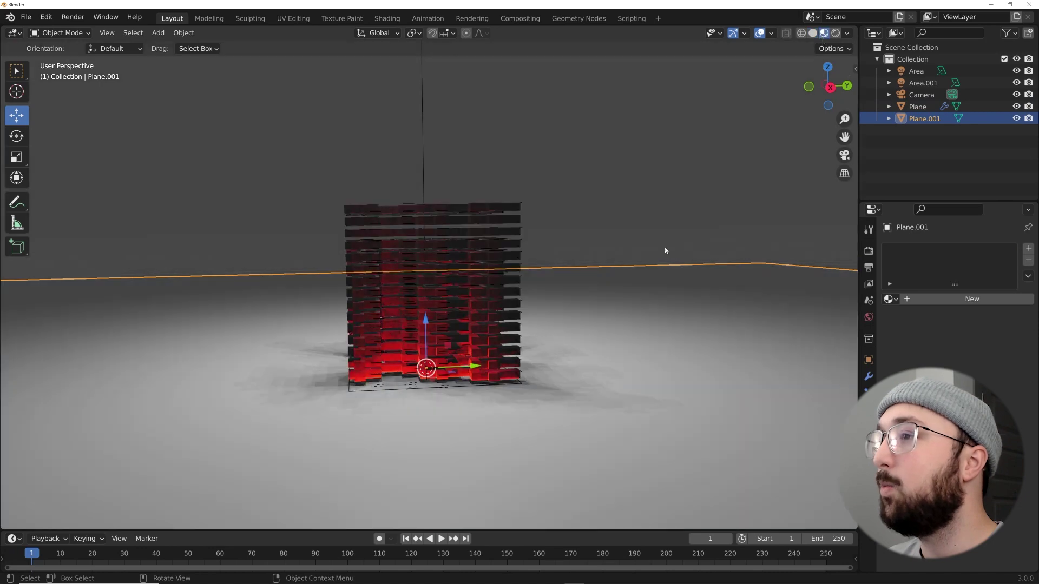
left_click(889, 299)
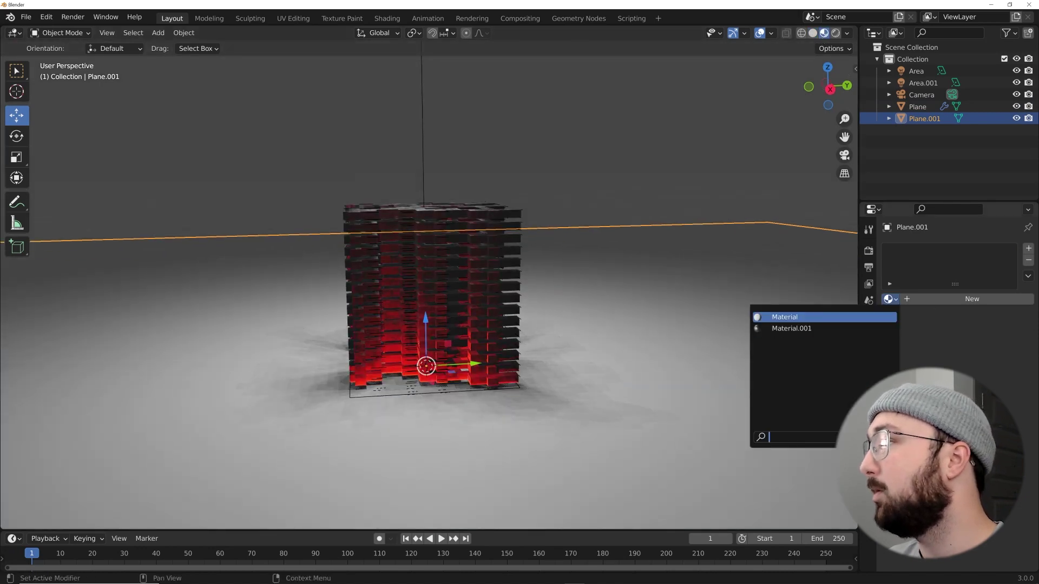
left_click(791, 329)
Step: Orbit around the scene, then view it through the camera
middle_click_drag(684, 294, 676, 339)
mouse_move(578, 355)
middle_mouse_down()
mouse_move(598, 331)
mouse_move(610, 359)
mouse_move(554, 366)
mouse_move(559, 352)
middle_mouse_up()
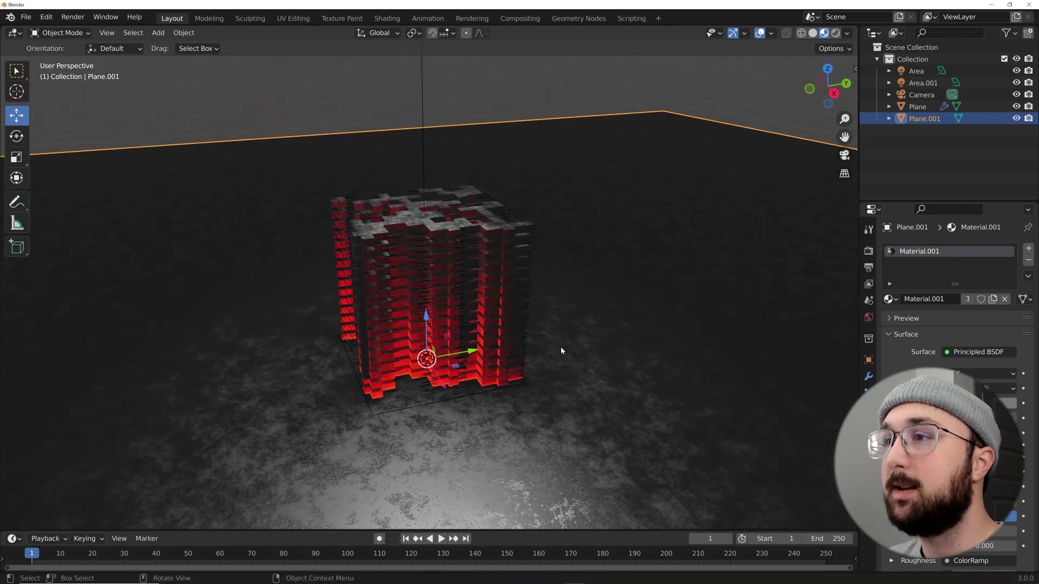
key("KP_0")
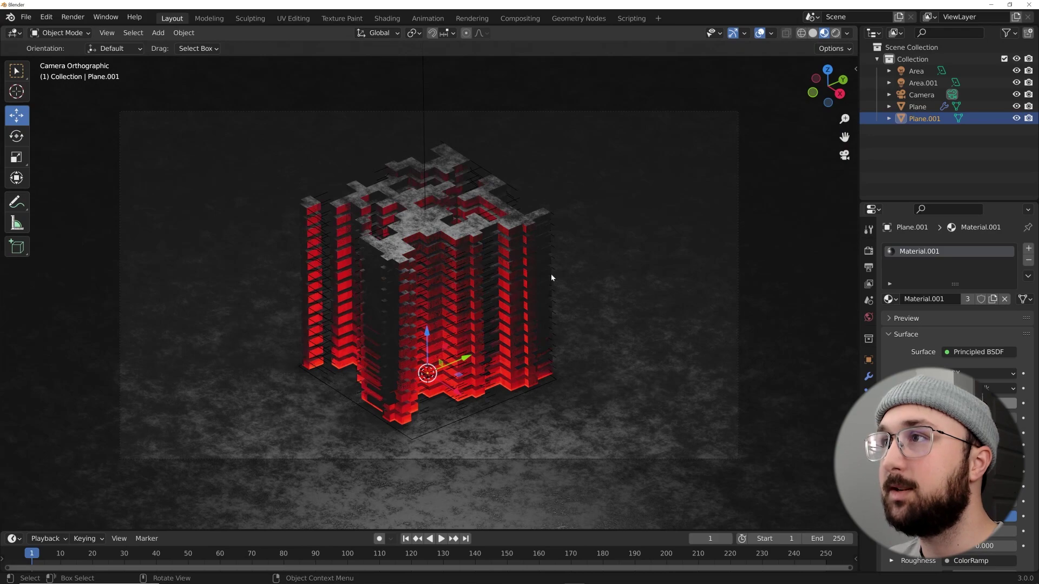
Step: Tint the Area light pale blue and raise its power to 105.5 W
left_click(835, 33)
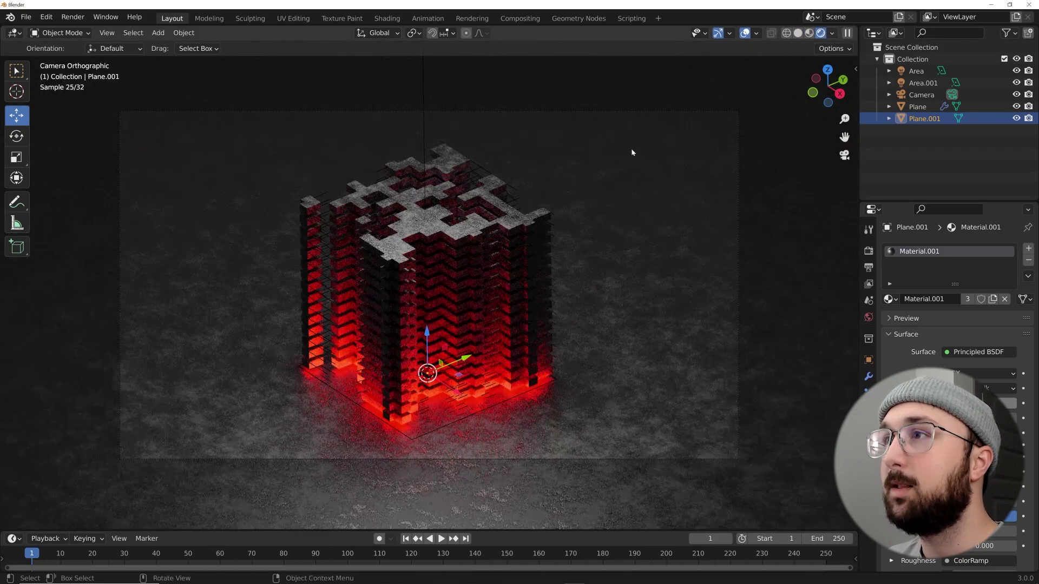
left_click(916, 71)
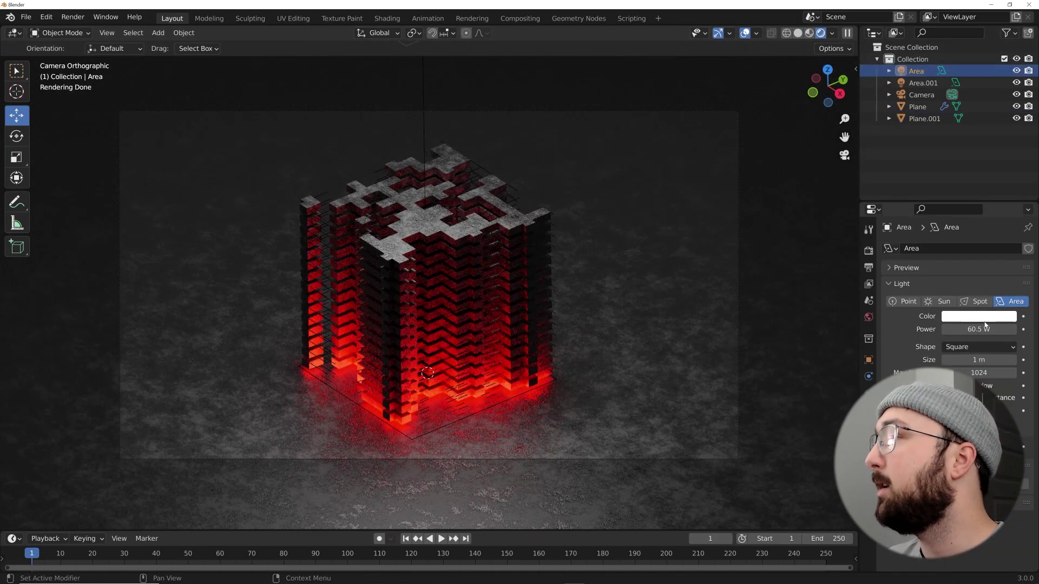
left_click(972, 322)
left_click(964, 198)
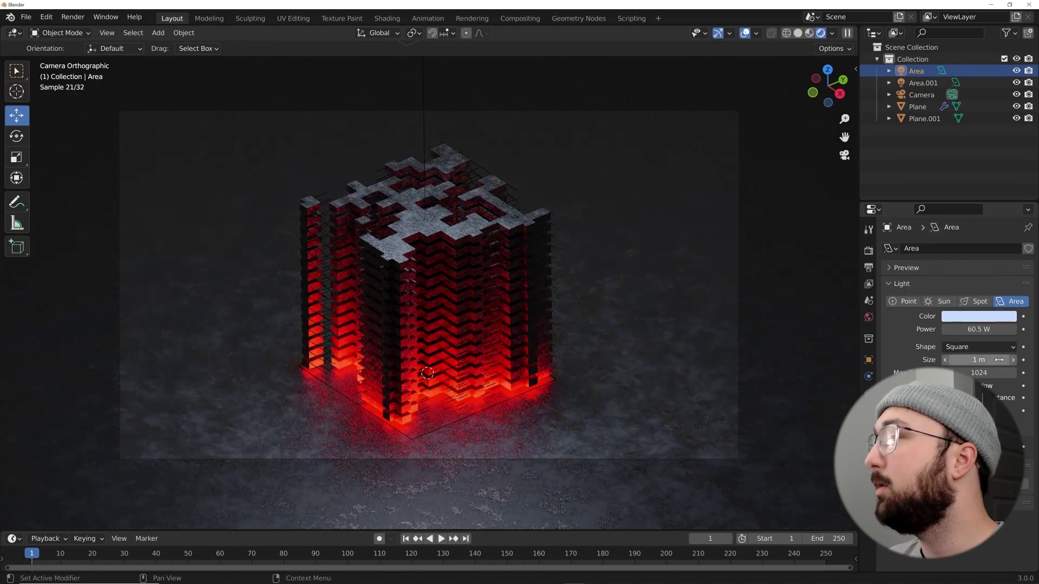
left_click_drag(984, 339, 1007, 340)
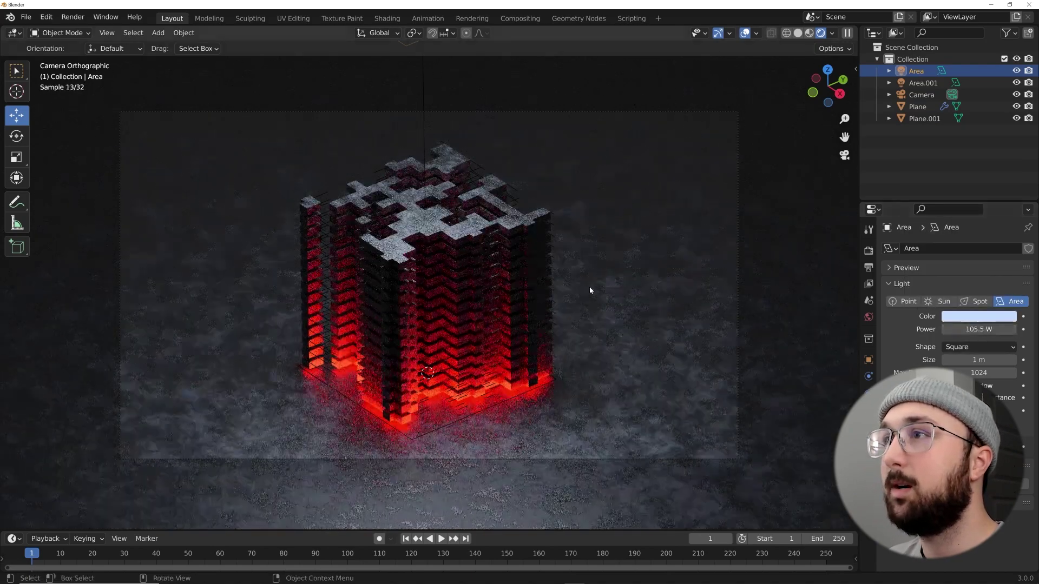
Step: Switch to Material Preview shading and bring up the World settings
scroll(590, 286, "down", 3)
key("shift+a")
mouse_move(591, 281)
scroll(401, 318, "up", 5)
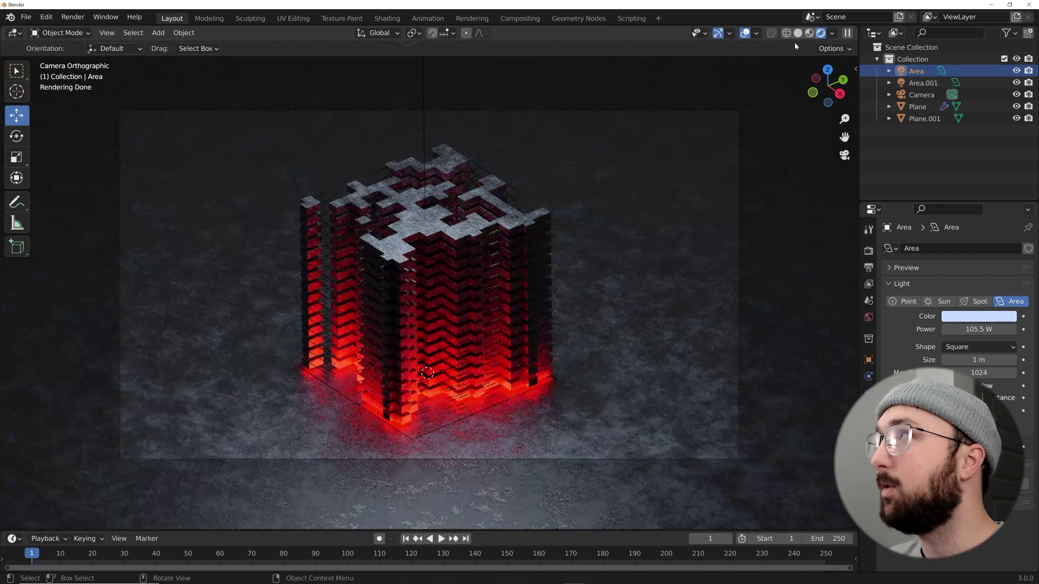
left_click(797, 33)
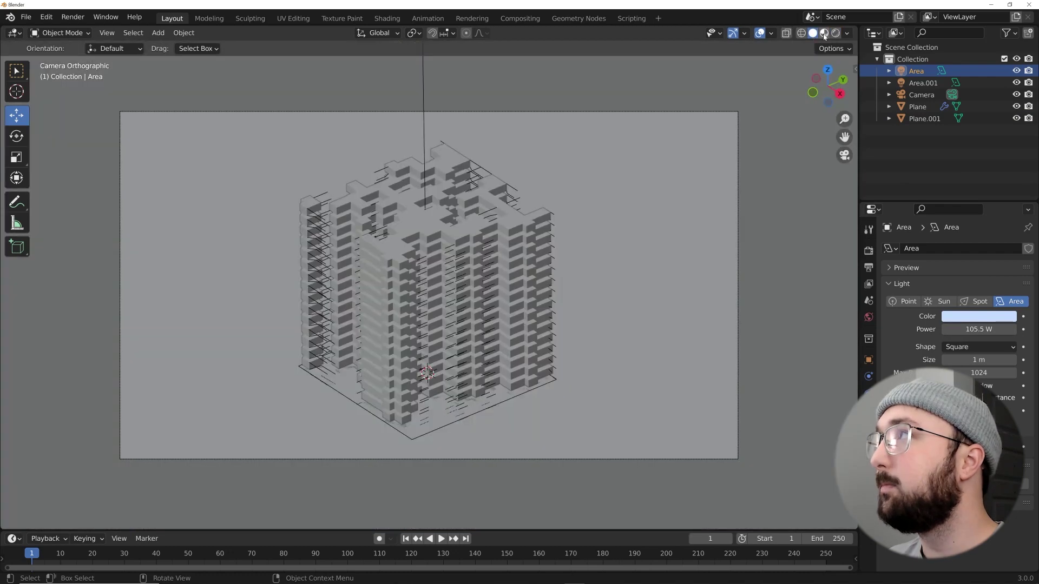
left_click(824, 33)
left_click(869, 318)
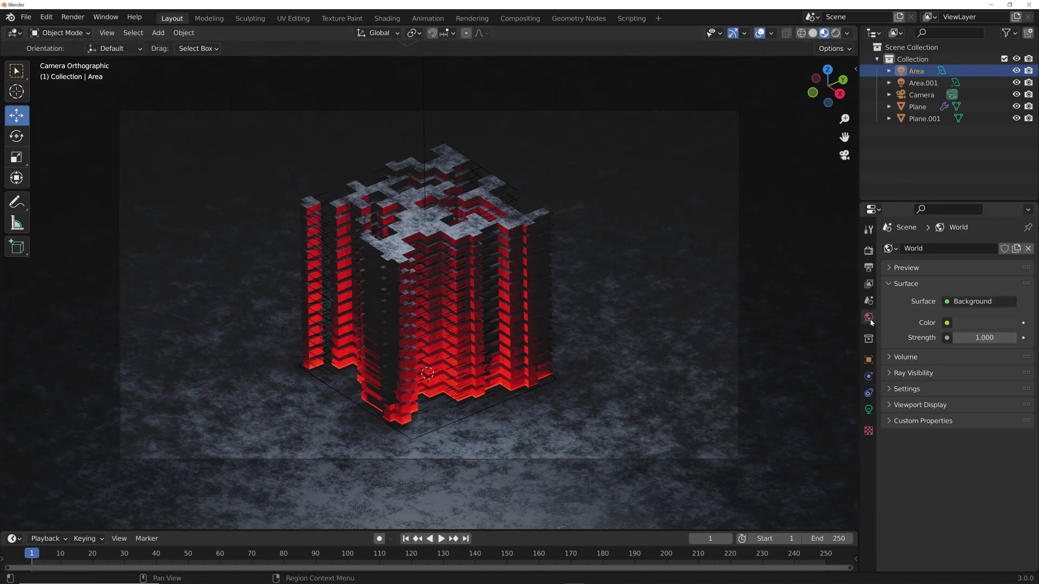
Step: Make the world background black and set its Volume to Principled Volume
left_click(961, 323)
left_click(1006, 240)
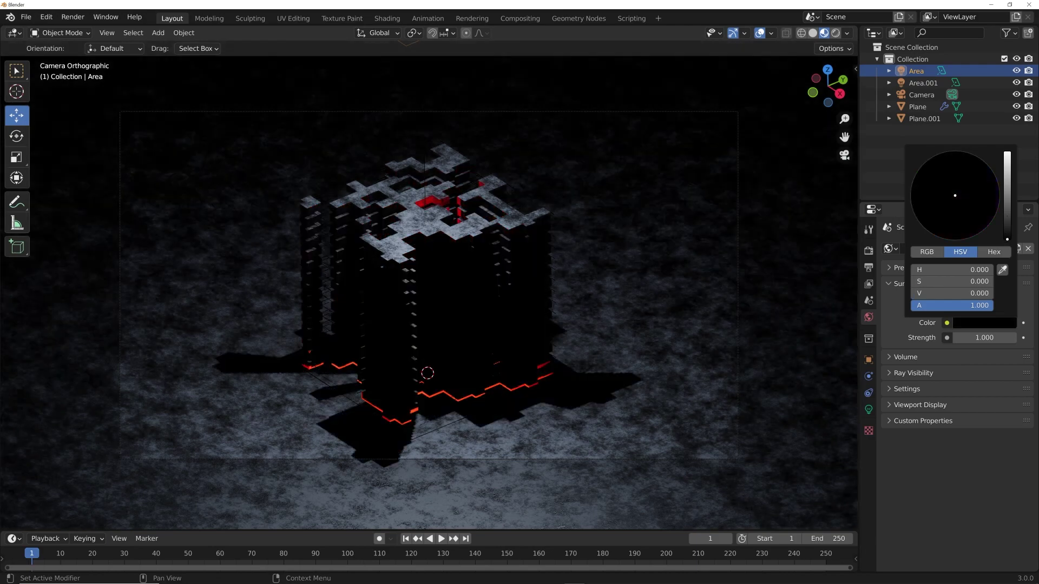
left_click(903, 358)
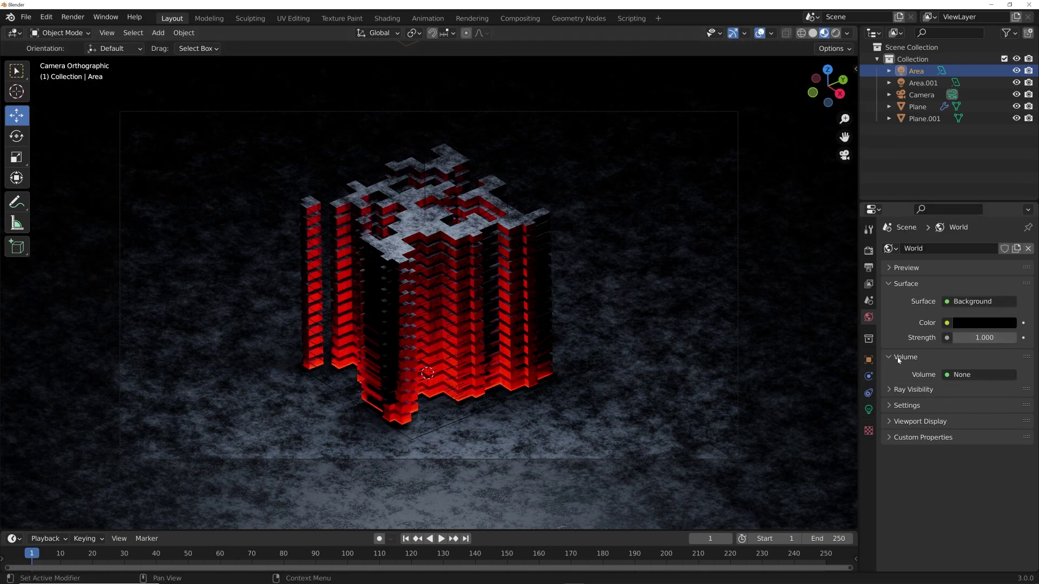
left_click(948, 376)
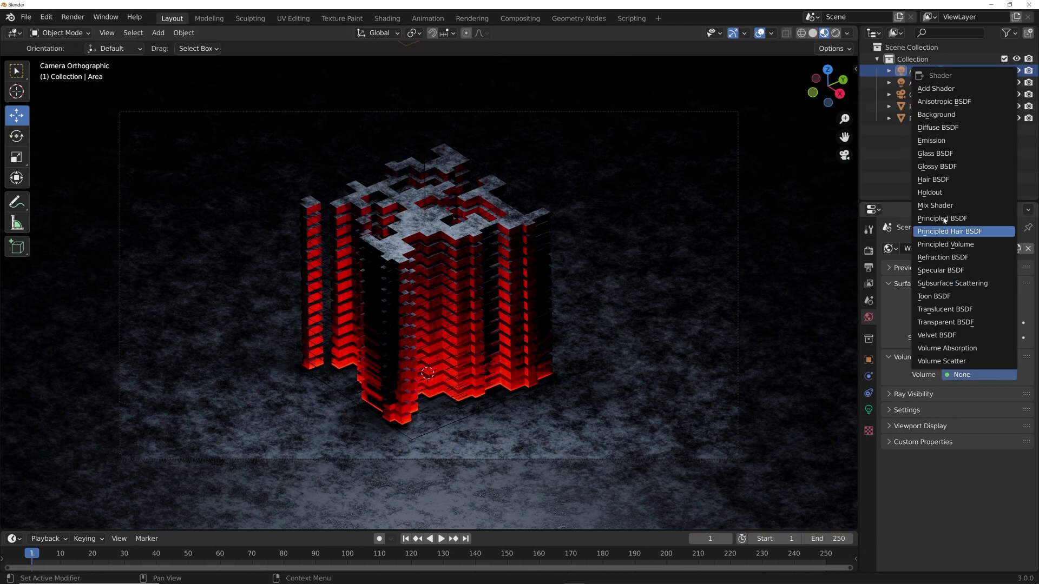
left_click(946, 244)
Step: Set the fog density to 0.040 while checking the Rendered view
left_click_drag(990, 427, 893, 426)
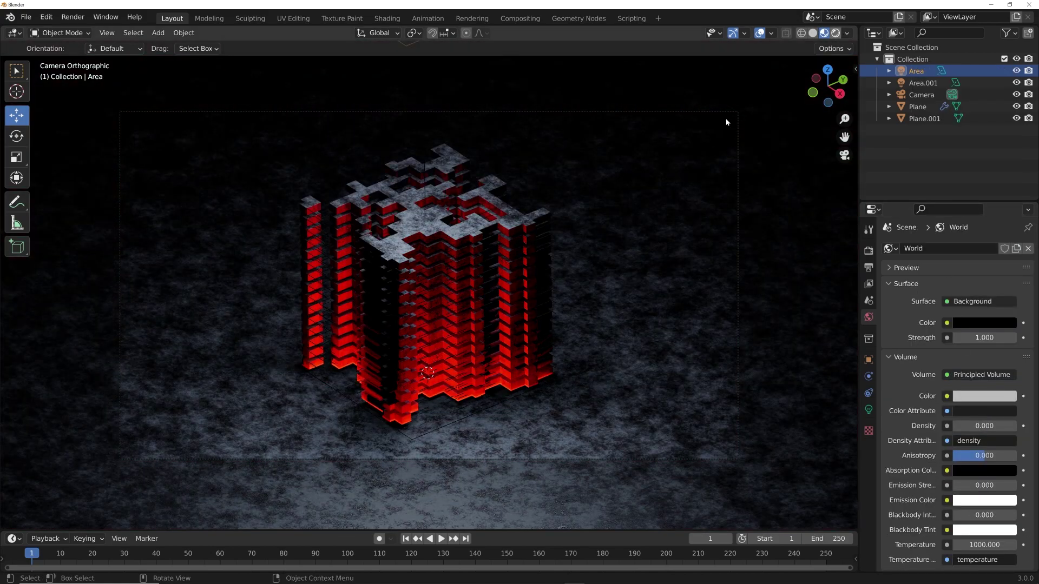
left_click(835, 33)
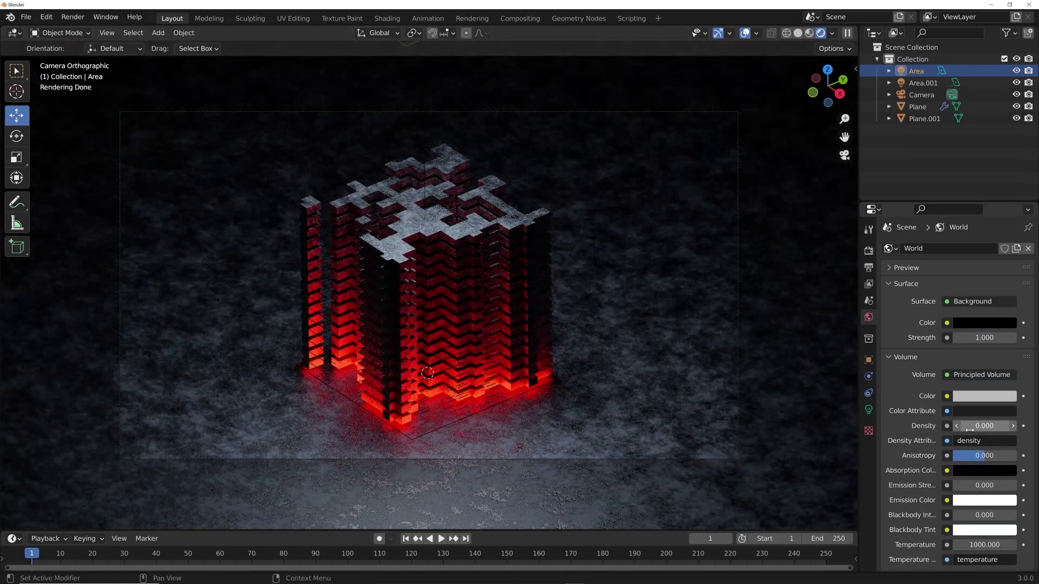
left_click_drag(984, 426, 997, 427)
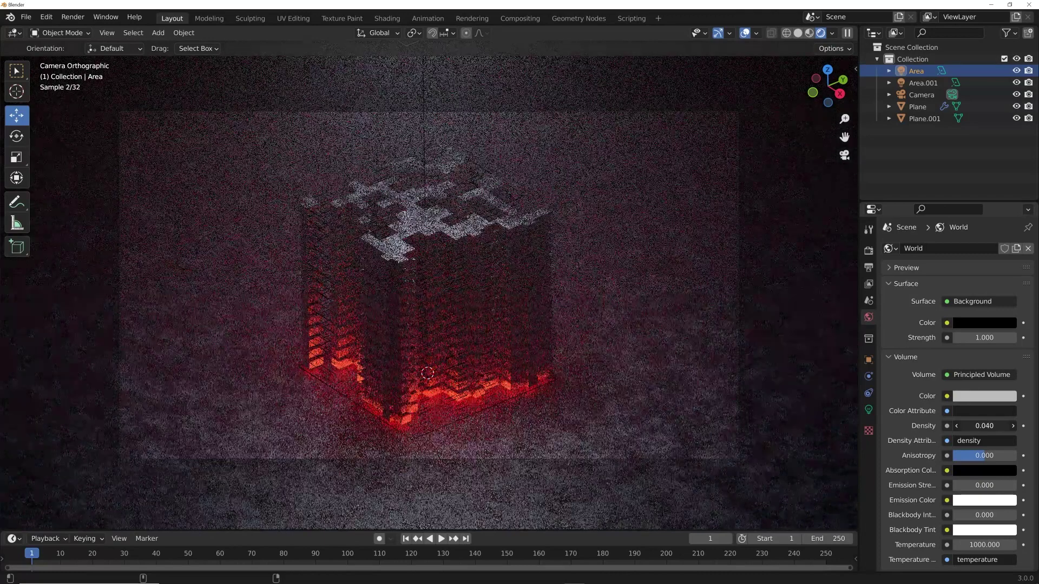
left_click(810, 33)
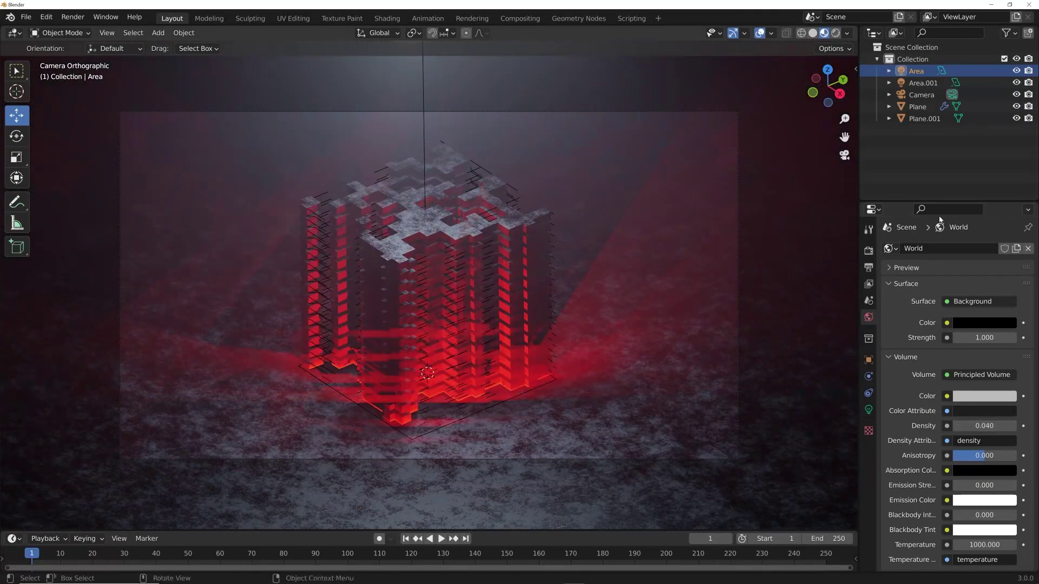
Step: Set the colour management Look to High Contrast
left_click(868, 251)
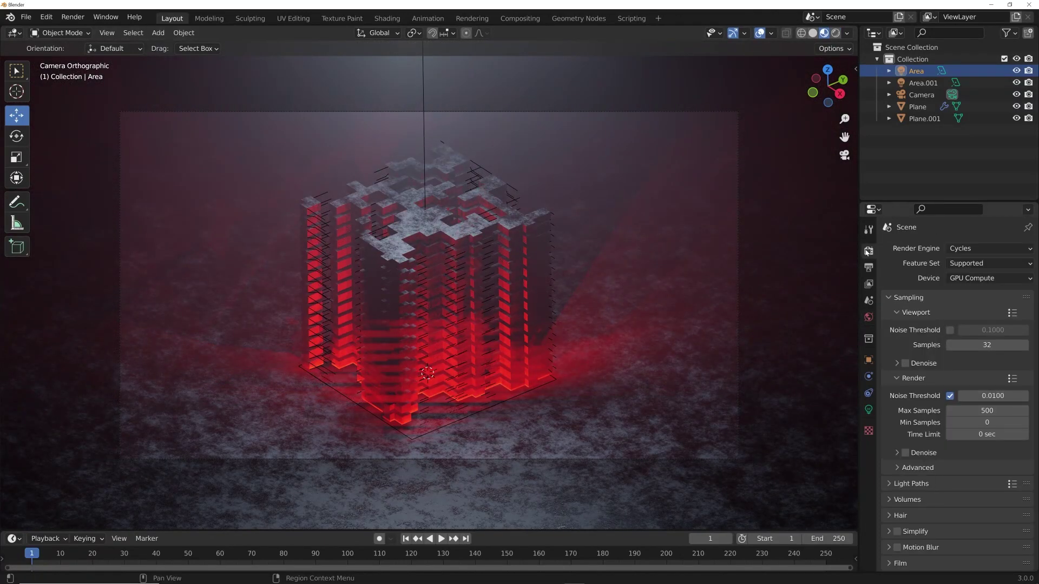
scroll(984, 459, "down", 3)
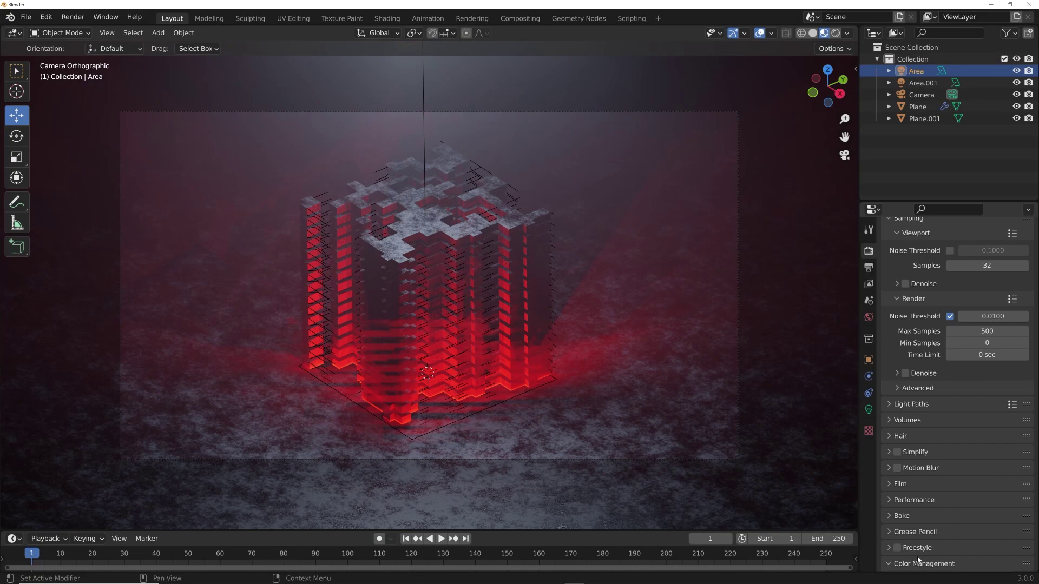
scroll(918, 560, "down", 4)
left_click(964, 514)
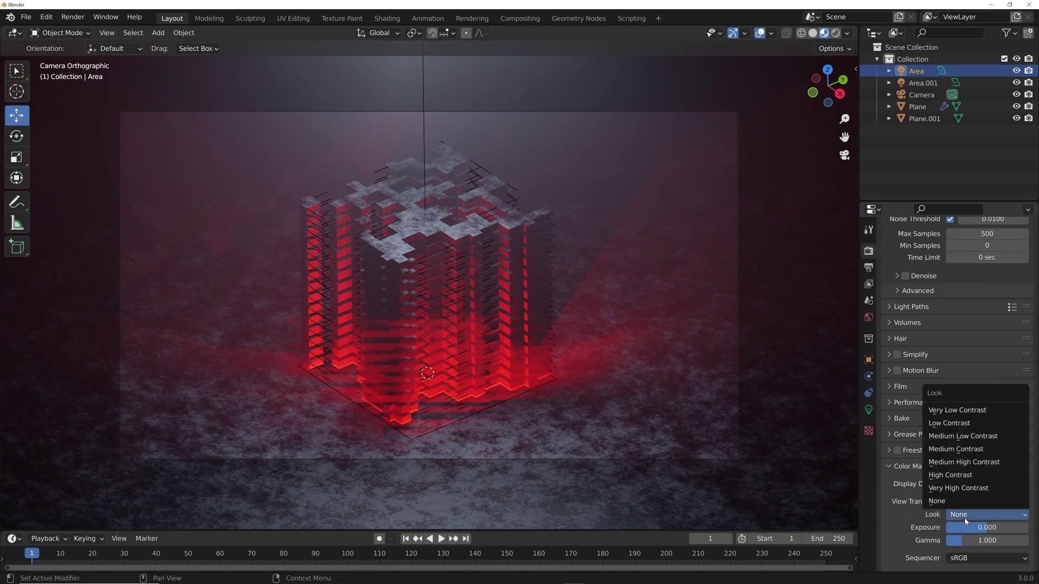
left_click(950, 475)
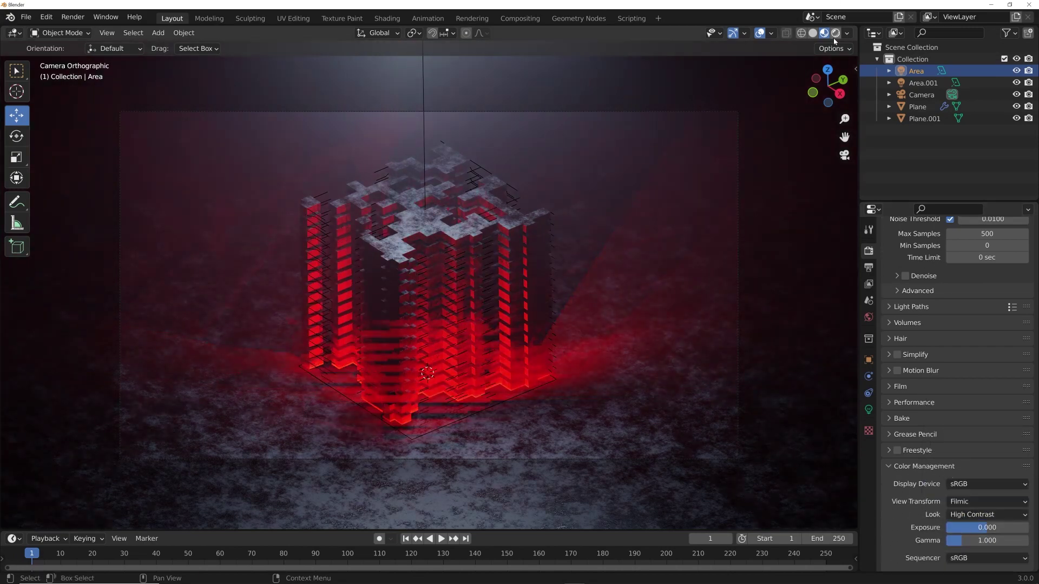
Step: View the scene rendered and start editing the Area light's power
left_click(835, 33)
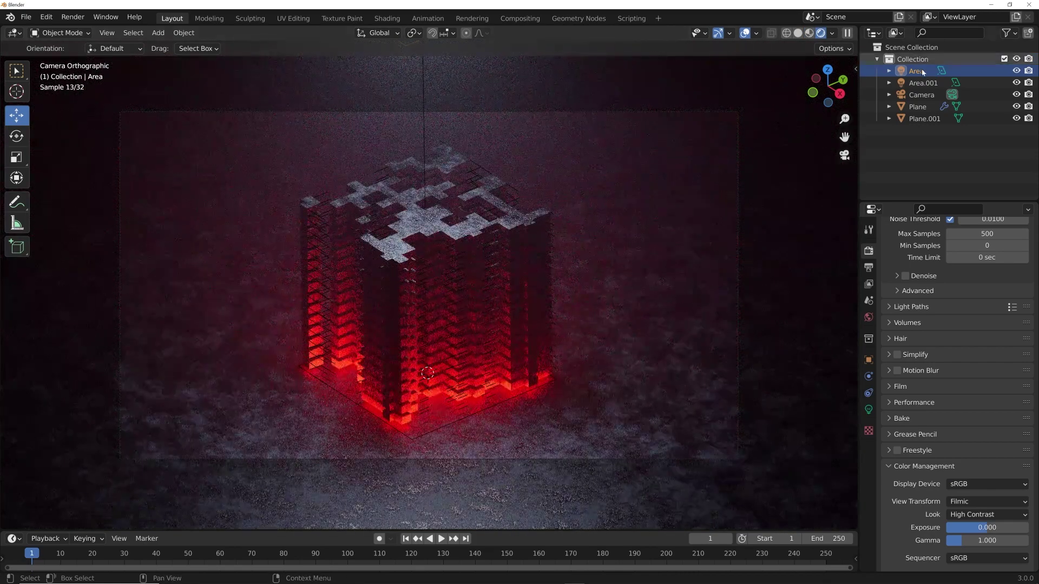
left_click(869, 410)
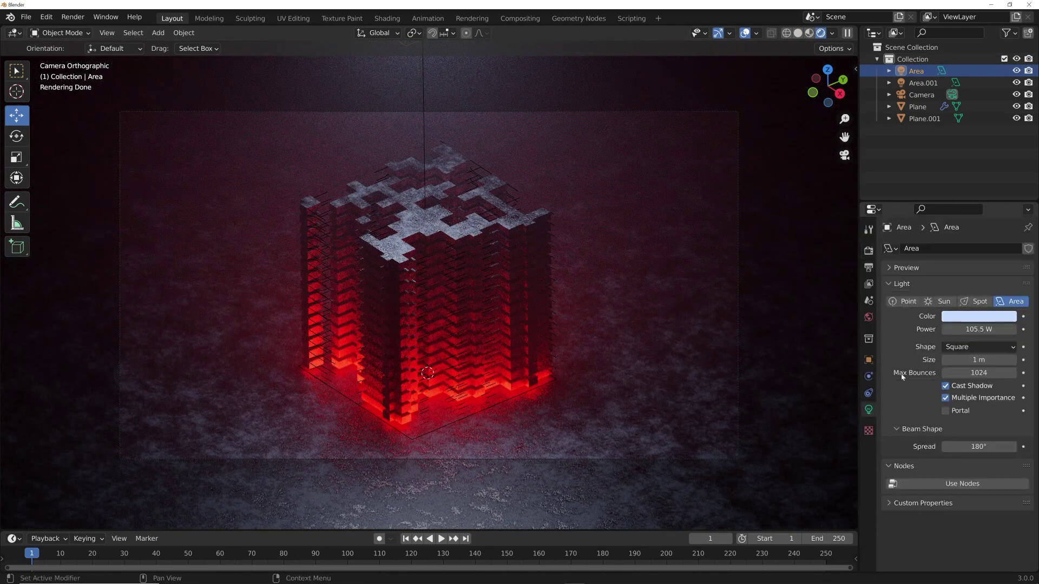
left_click(973, 329)
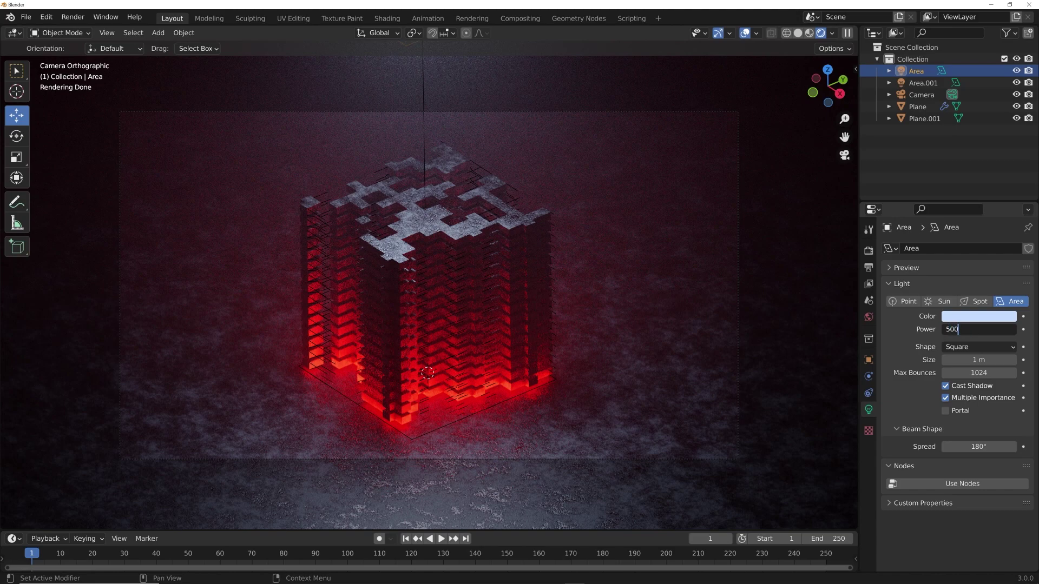
Step: Set the Area light to 300 W and the red Area.001 light to 1000 W
key("Return")
left_click(974, 329)
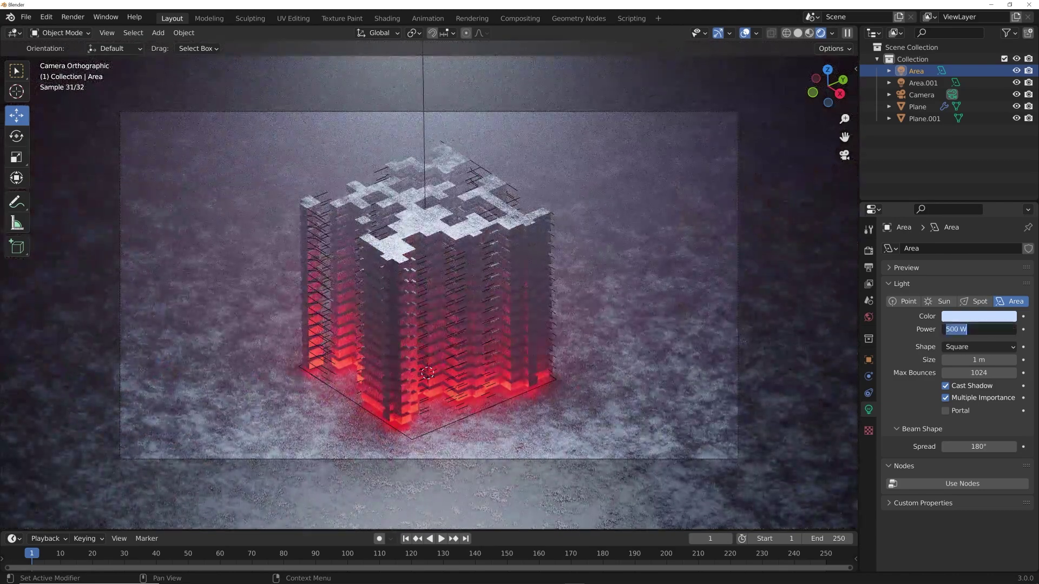
key("Return")
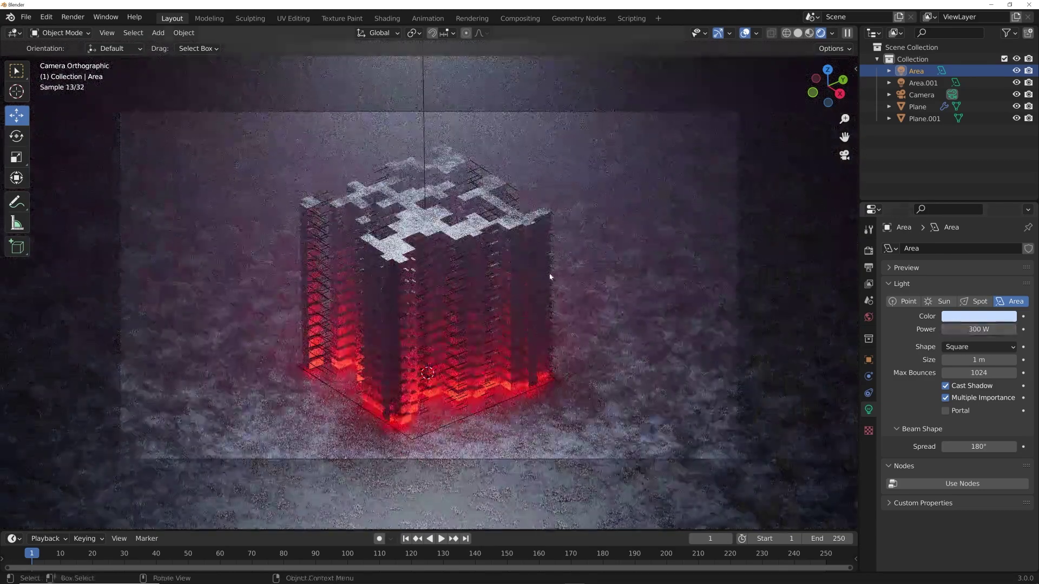
left_click(923, 83)
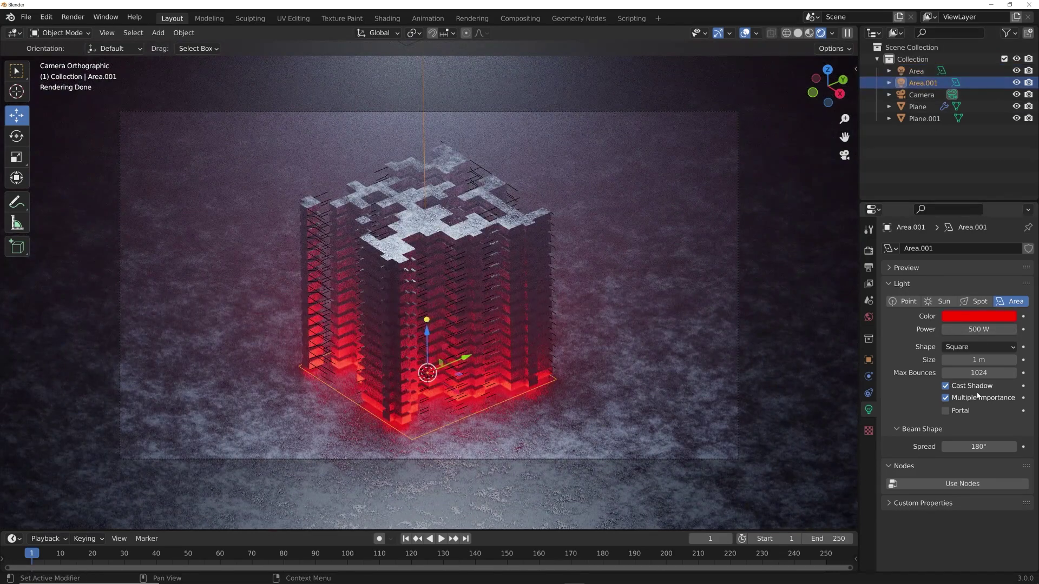
left_click(974, 329)
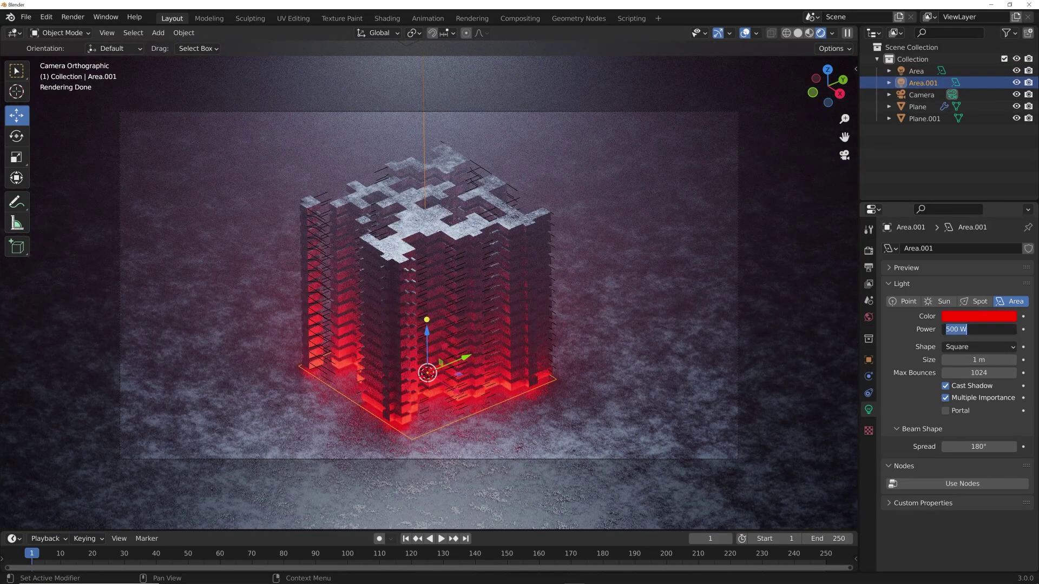
key("Return")
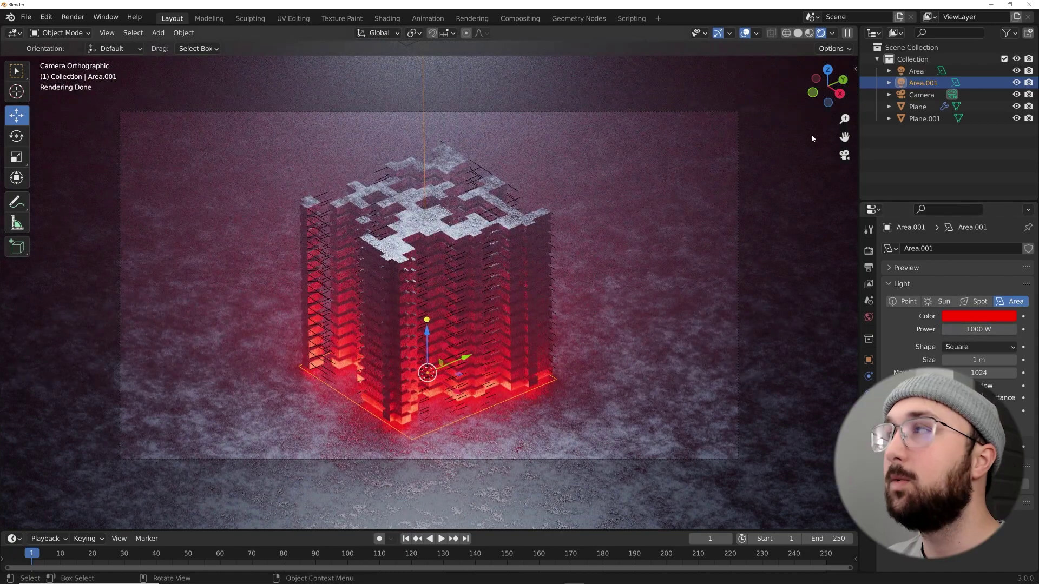
Step: Hide overlays and gizmos, view through the camera in Material Preview, and select Plane.001
left_click(744, 33)
left_click(718, 33)
scroll(598, 270, "up", 2)
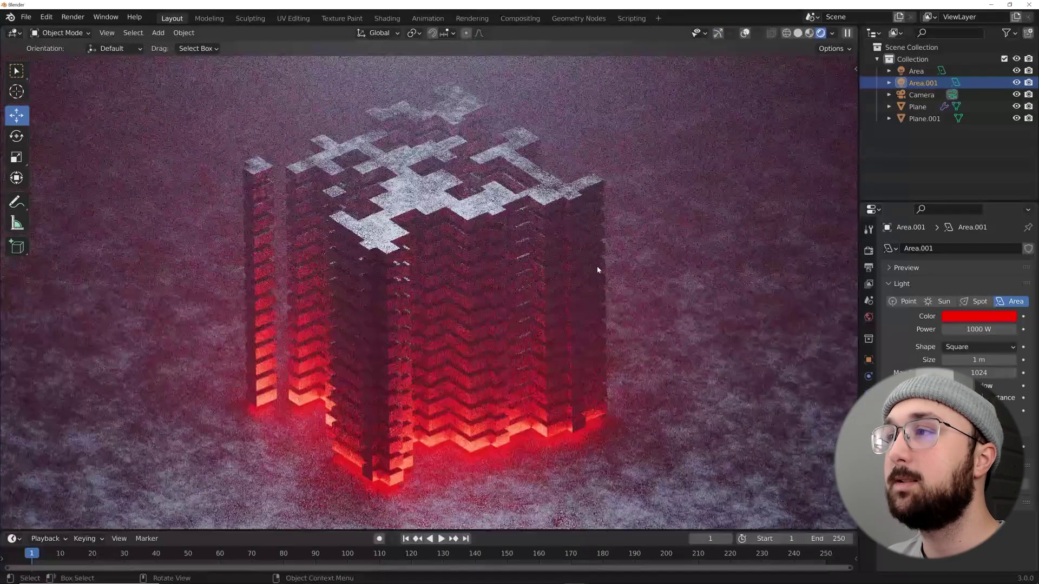
left_click(810, 33)
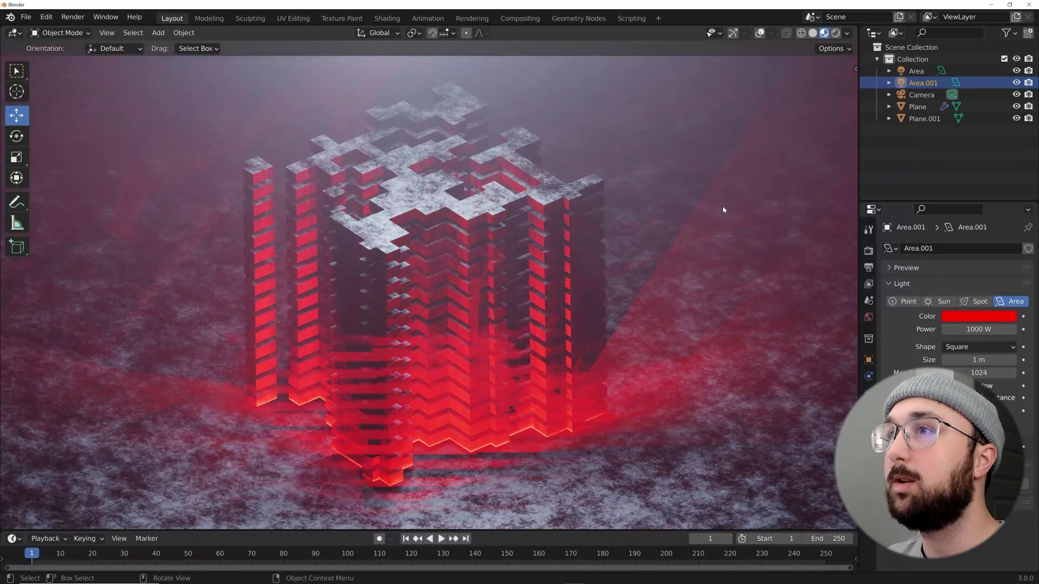
key("KP_0")
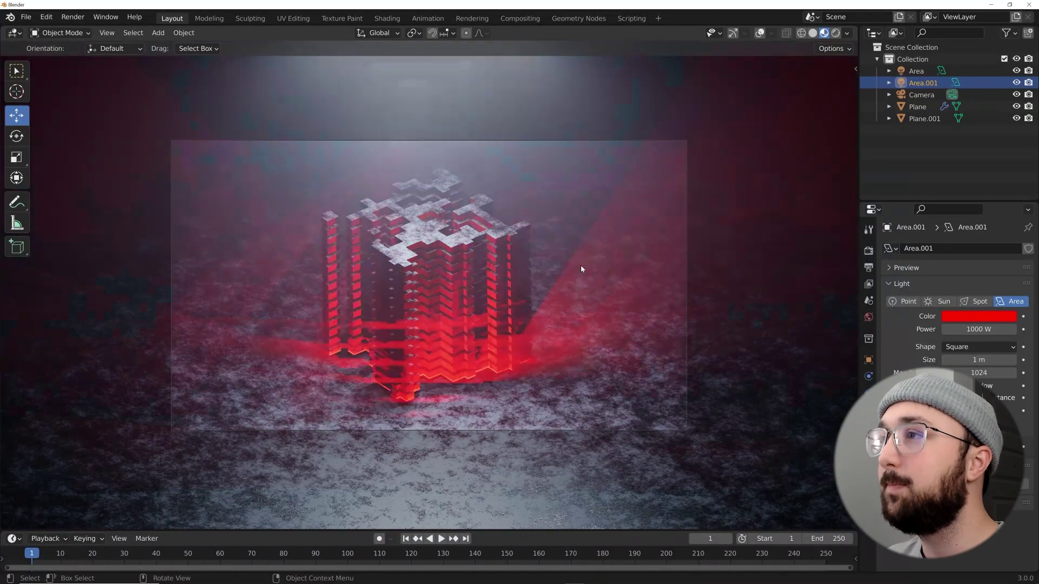
left_click(600, 364)
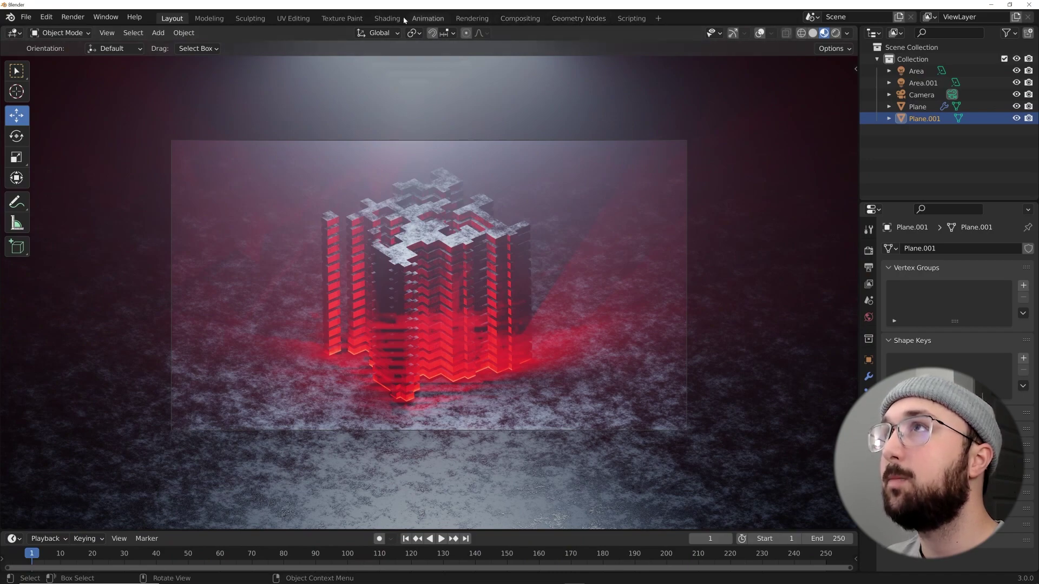
Step: In the Shading workspace, give the ground plane its own material copy, Material.002
left_click(387, 18)
key("KP_0")
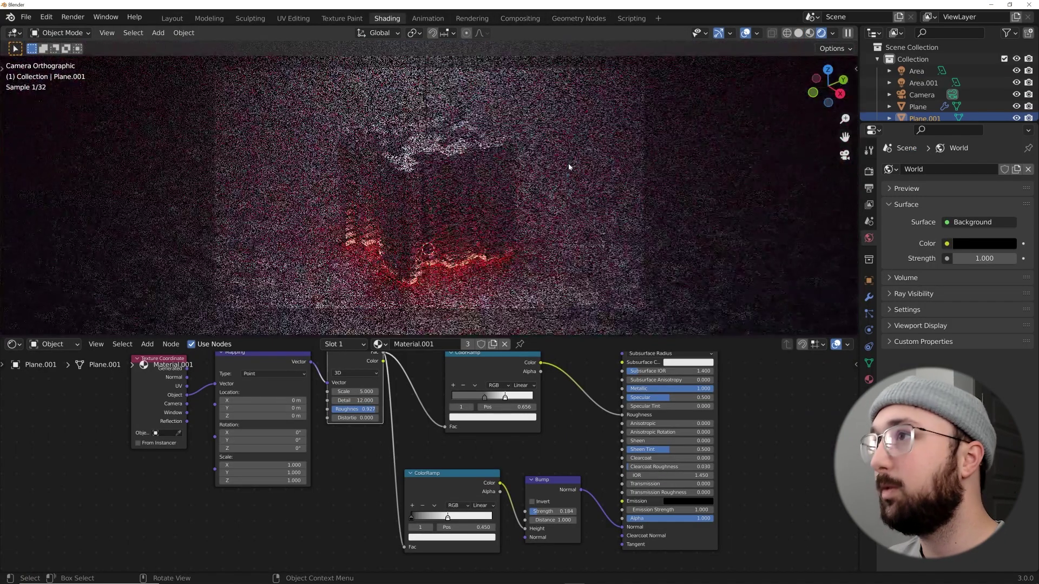
left_click(810, 34)
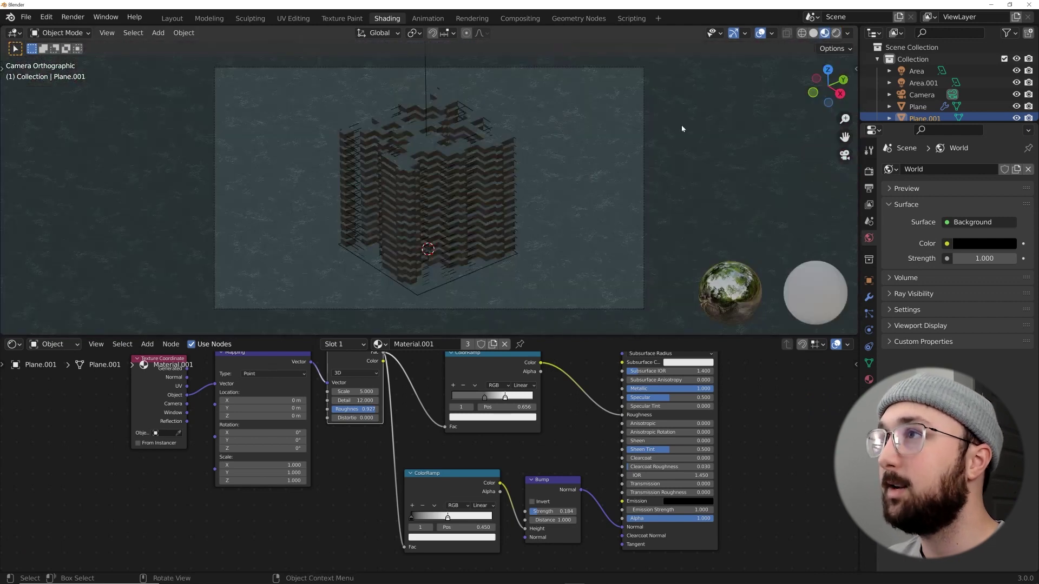
key("KP_0")
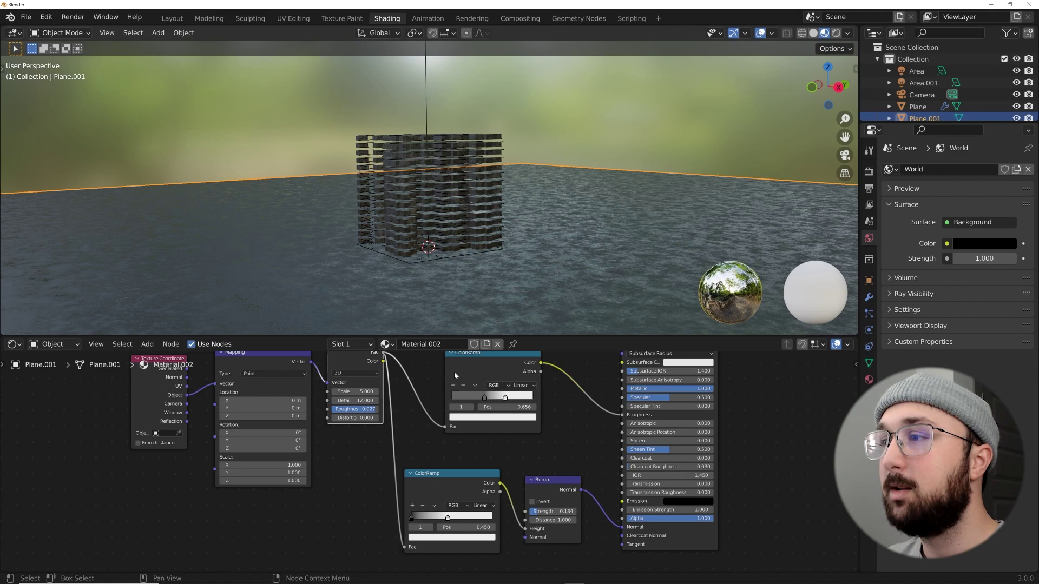
left_click(468, 345)
scroll(489, 436, "up", 2)
Step: Lighten the floor ramp's dark stop and slightly darken its white stop
left_click(489, 391)
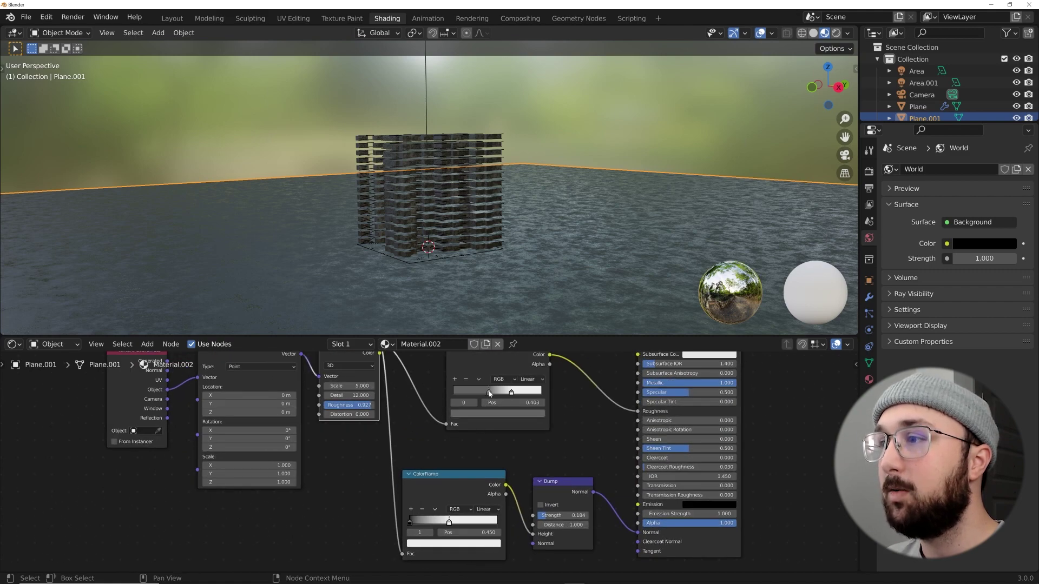
left_click(494, 413)
left_click_drag(523, 334, 524, 318)
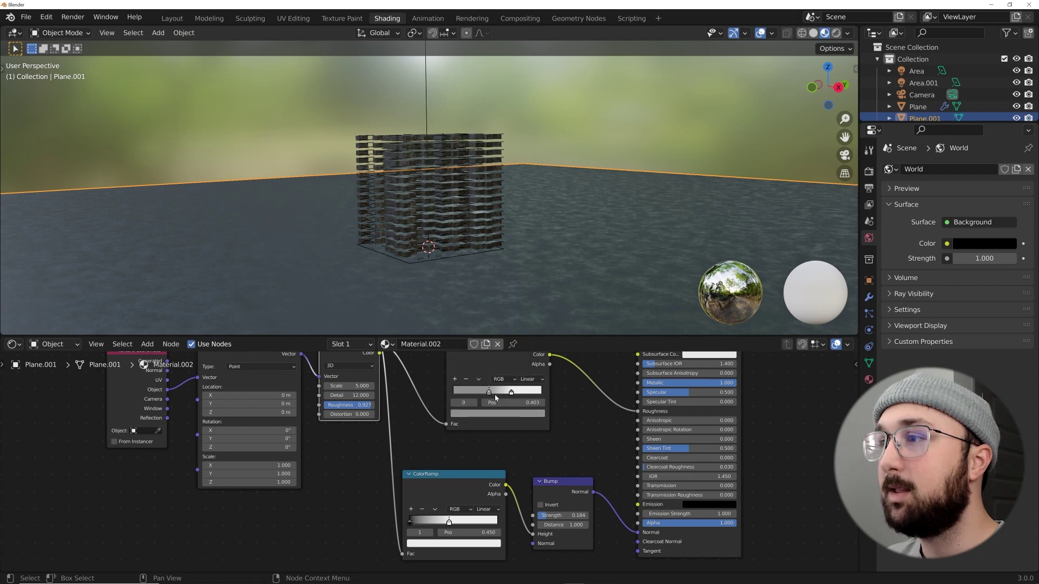
left_click(512, 394)
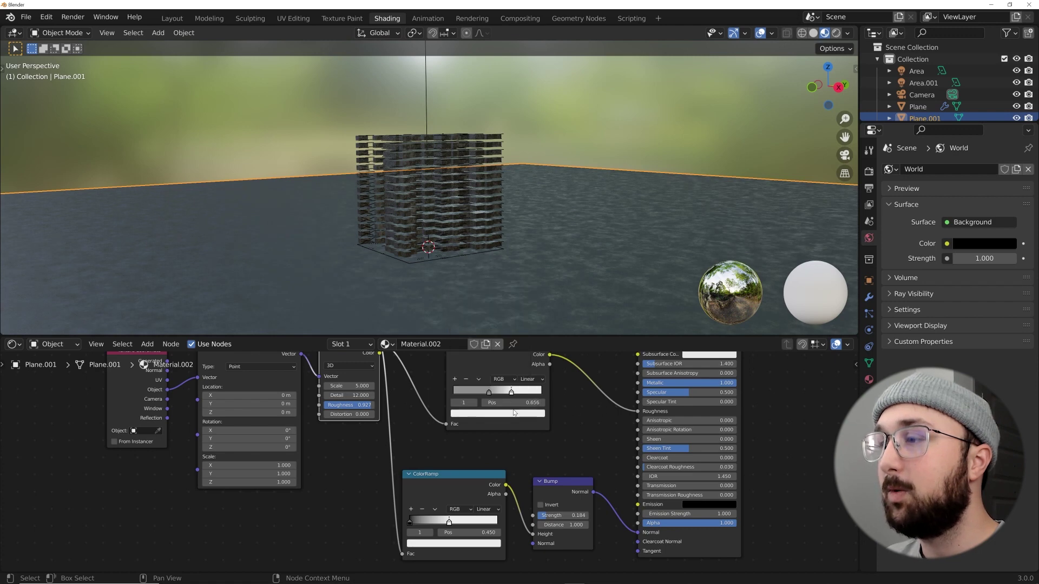
left_click(514, 412)
left_click(523, 300)
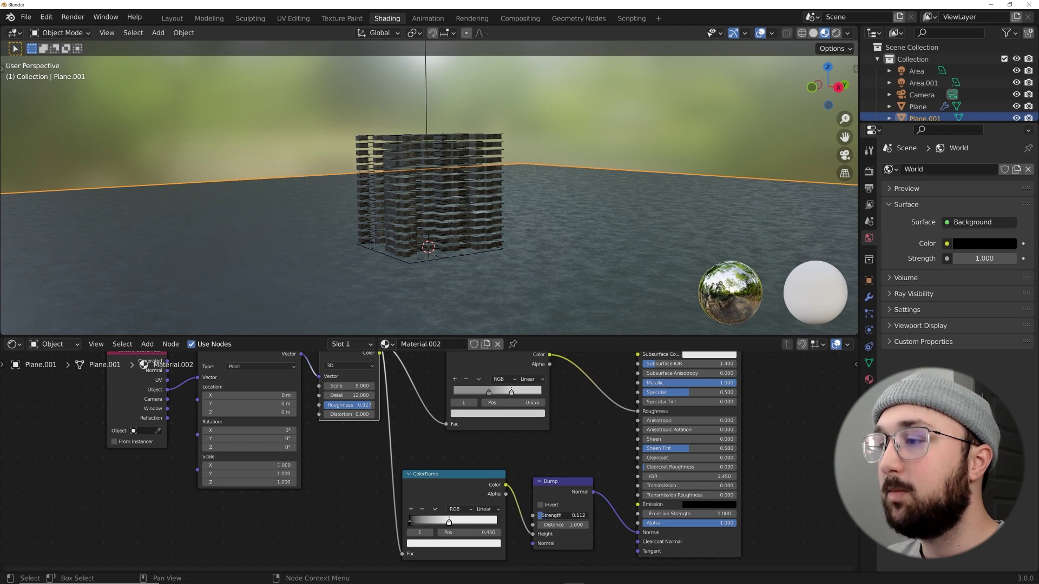
Step: Lower the floor Noise Texture Scale to 0.440 and view through the camera
middle_click_drag(402, 422, 440, 452)
left_click_drag(390, 415, 364, 415)
key("KP_0")
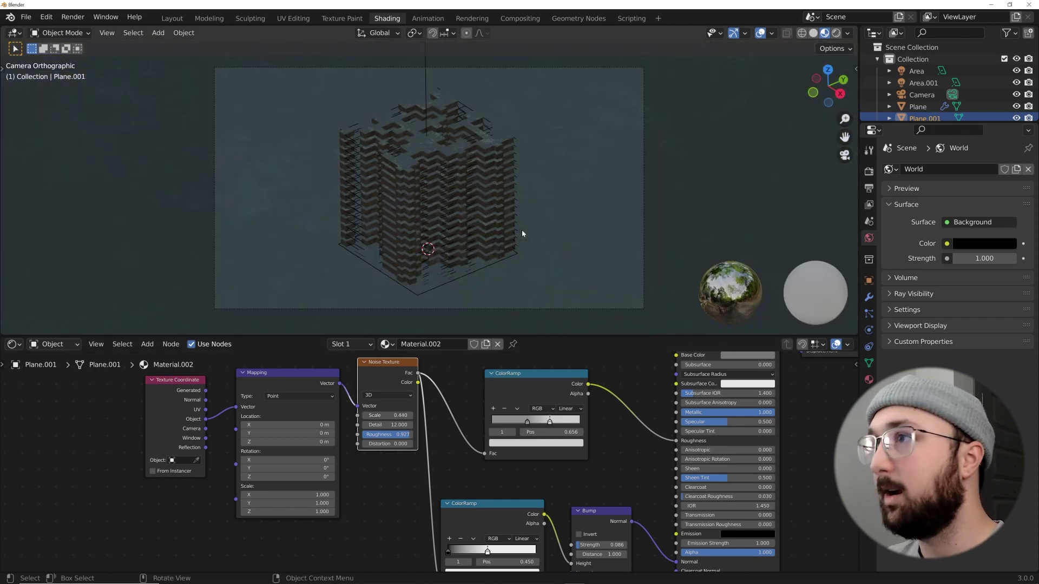
Step: Darken the floor material's Base Color value
middle_click_drag(710, 415, 618, 457)
left_click(655, 399)
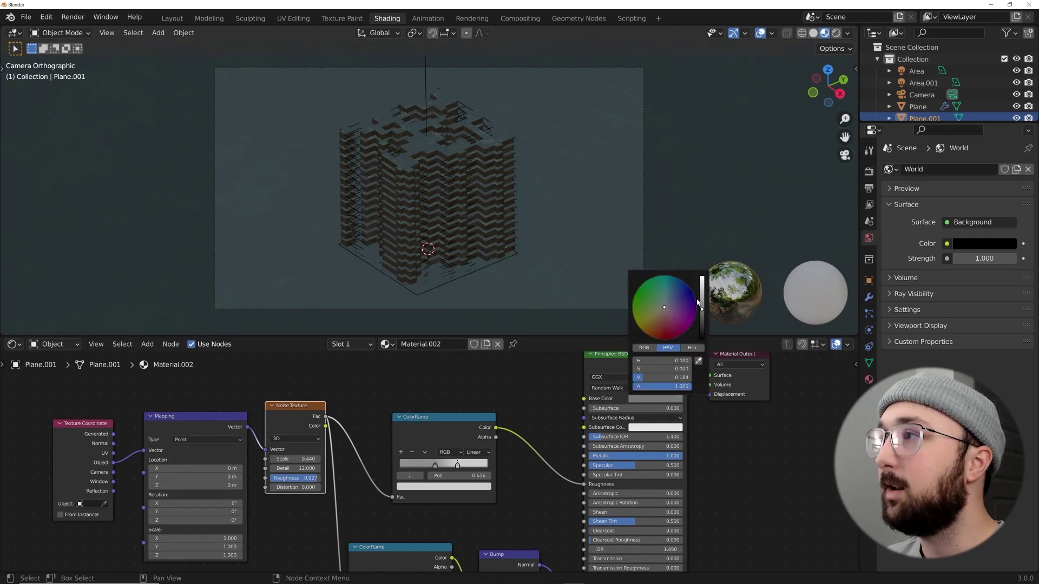
left_click_drag(700, 315, 701, 327)
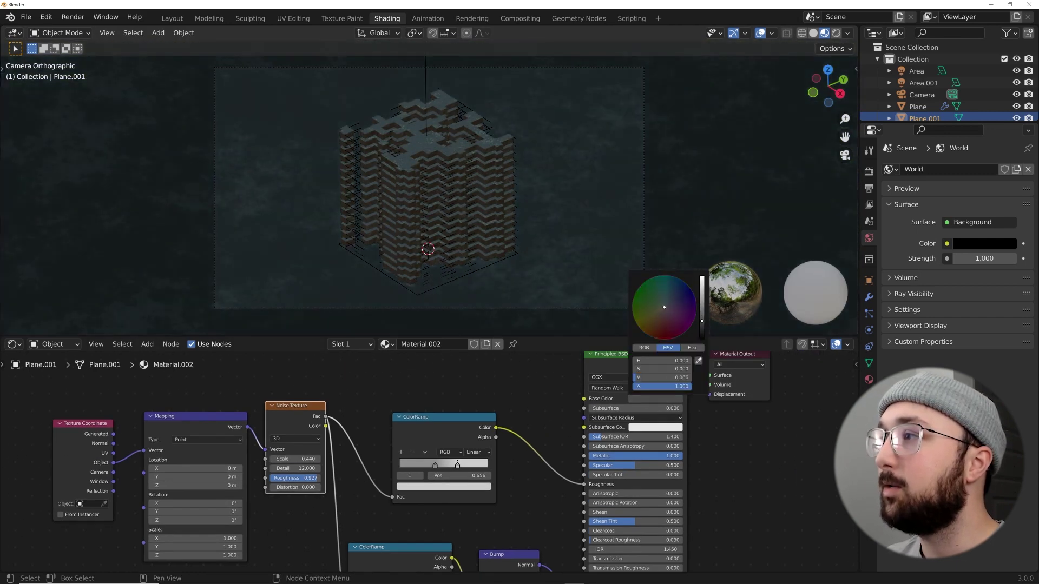
Step: In Rendered shading, fine-tune the brightness of the tower's Base Color
left_click(836, 33)
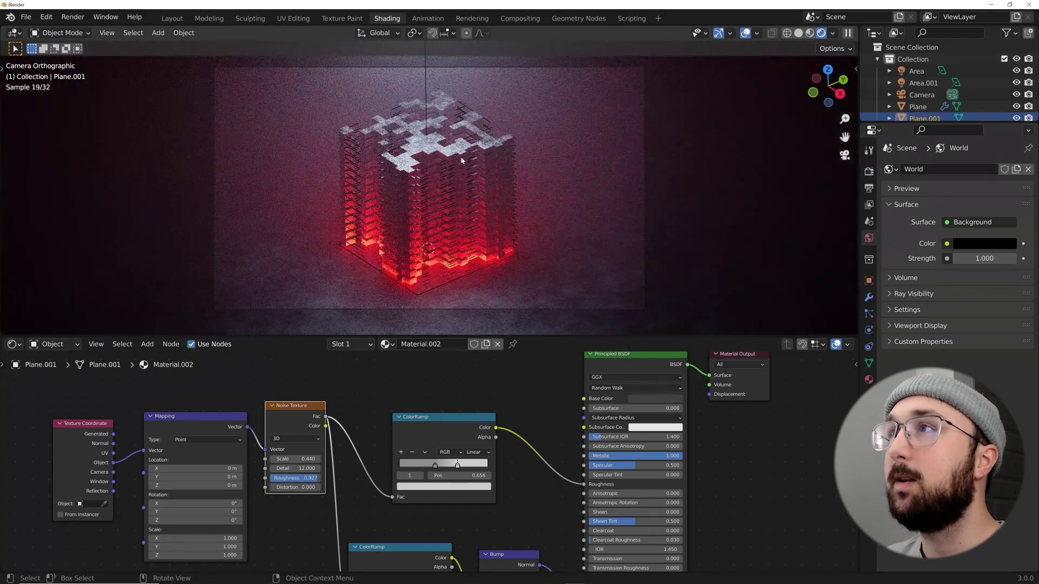
left_click(459, 151)
left_click(653, 399)
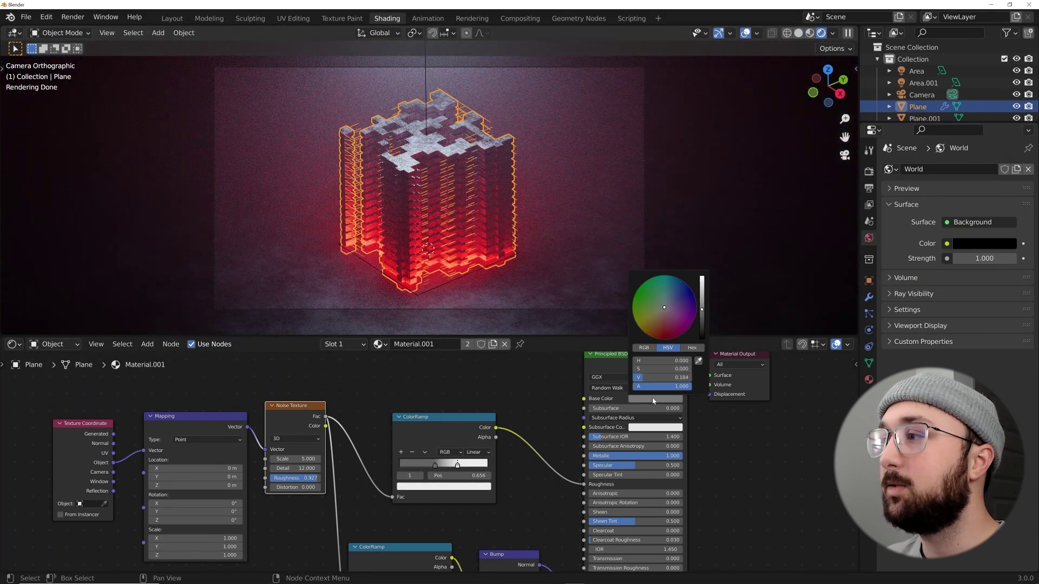
left_click_drag(703, 300, 703, 295)
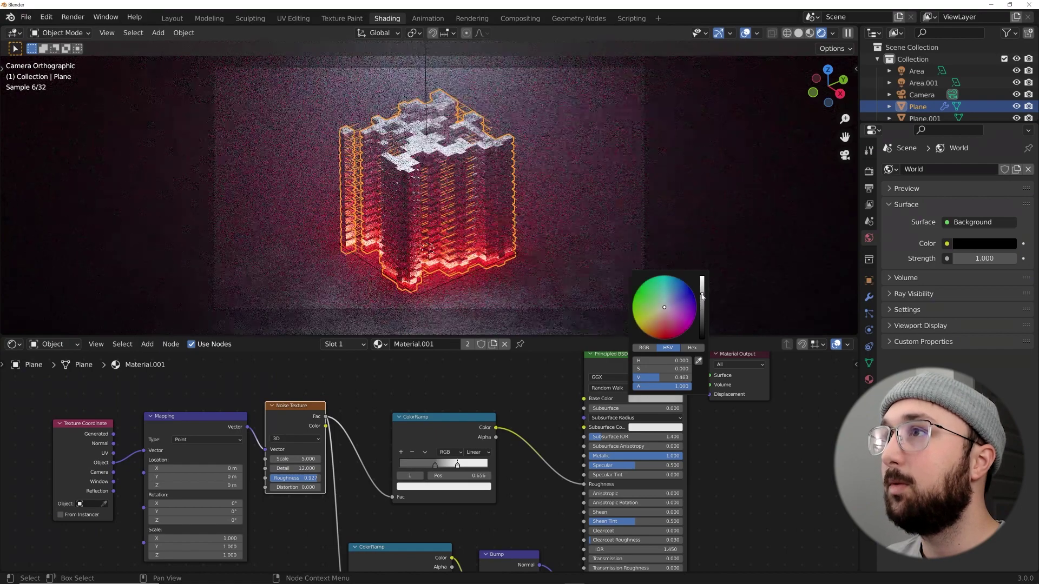
left_click(652, 399)
left_click_drag(702, 300, 702, 309)
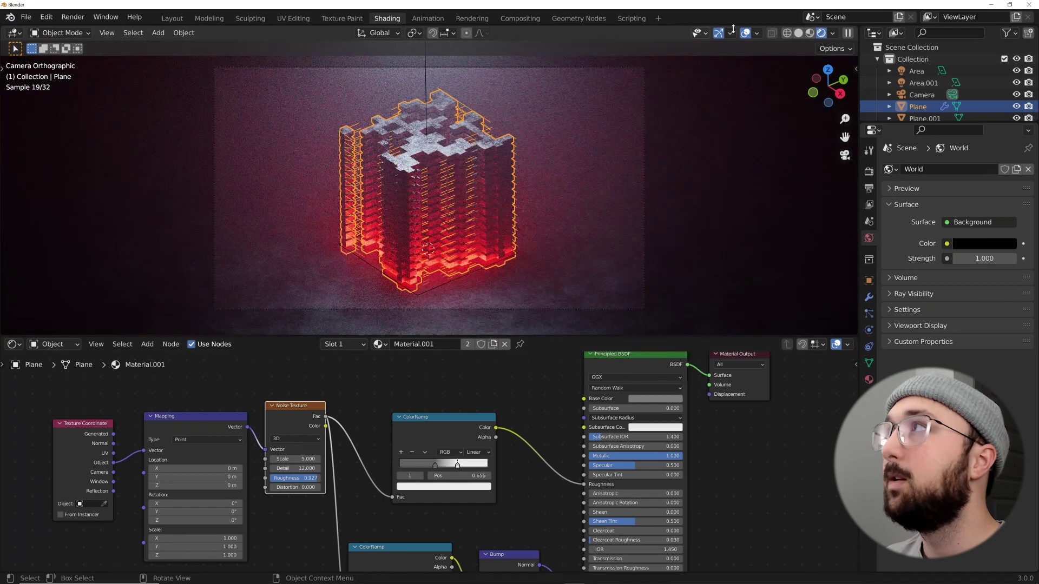
Step: Back in Solid shading, render the final image and close the render window
left_click(799, 34)
left_click(64, 20)
left_click(82, 31)
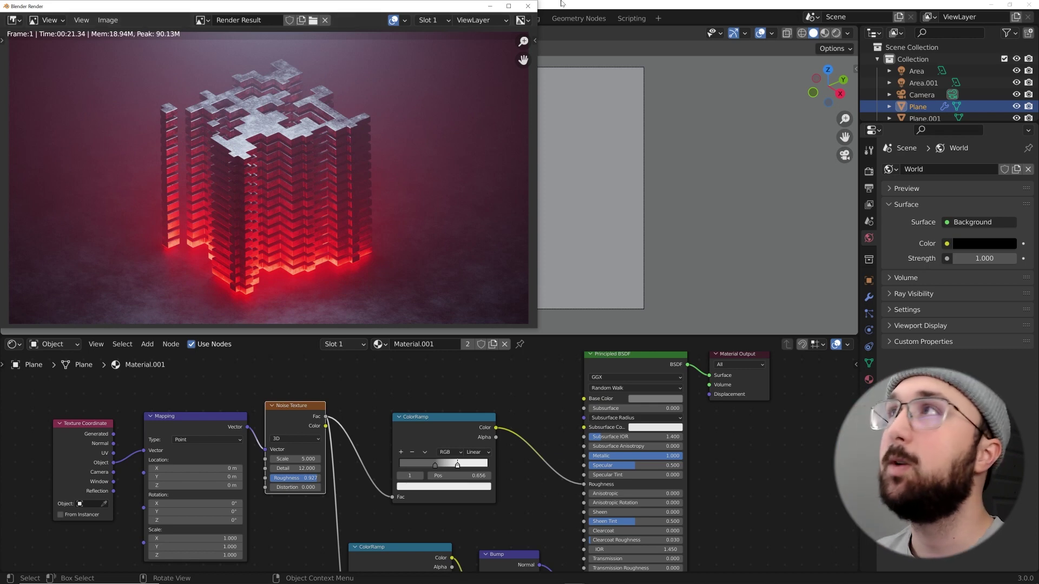
left_click(527, 7)
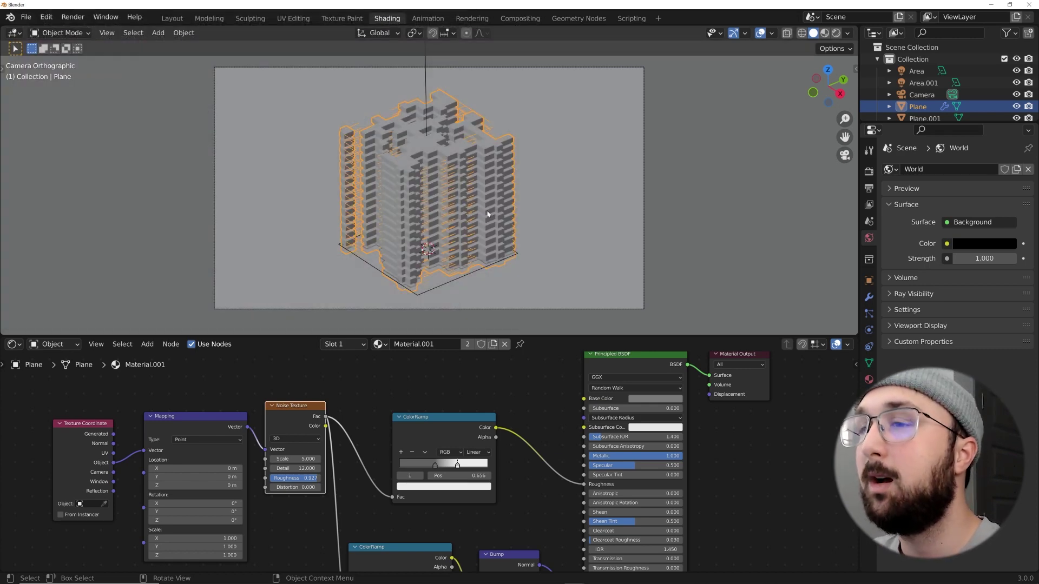
Step: With the tower selected, go to Geometry Nodes and view through the camera in Solid shading
left_click(455, 255)
left_click(453, 255)
scroll(407, 406, "down", 5)
middle_click_drag(411, 405, 403, 375)
scroll(403, 375, "down", 2)
left_click(579, 18)
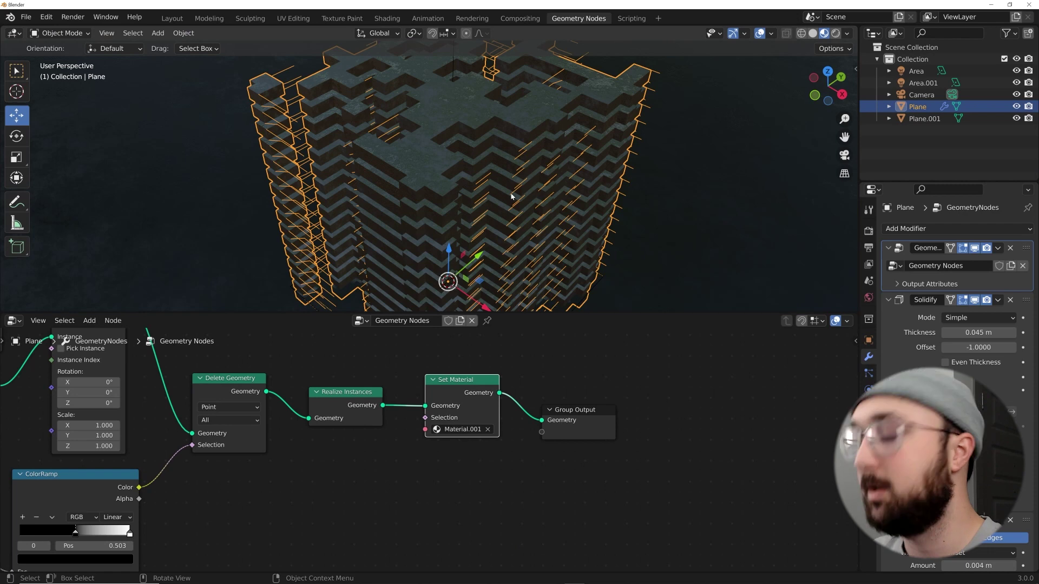
key("KP_0")
left_click(812, 34)
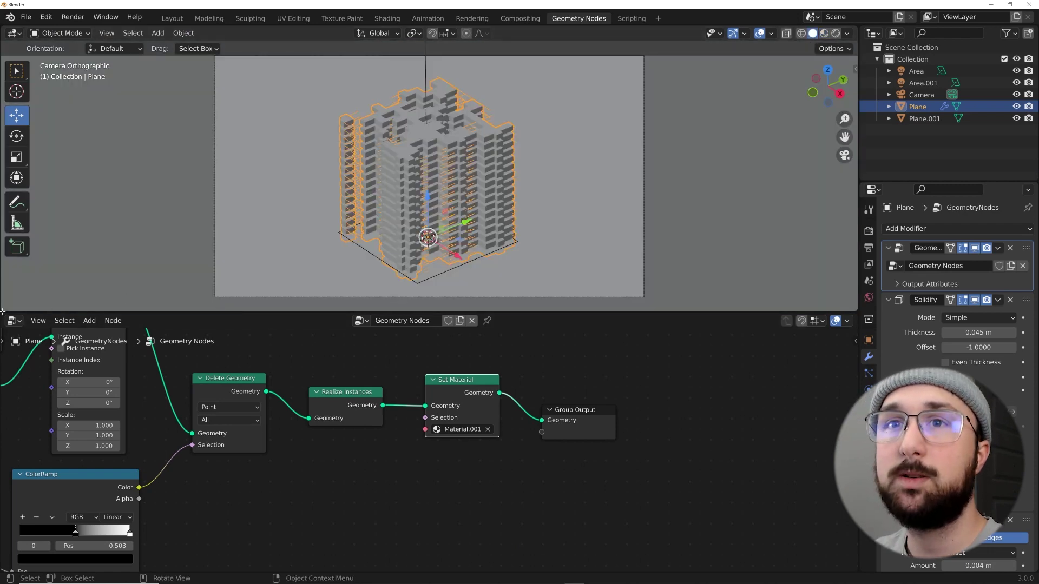
Step: Split a new area from the viewport, make it a Timeline, and enlarge it
left_click_drag(3, 310, 11, 265)
left_click(14, 273)
mouse_move(107, 273)
left_click(11, 274)
left_click(14, 273)
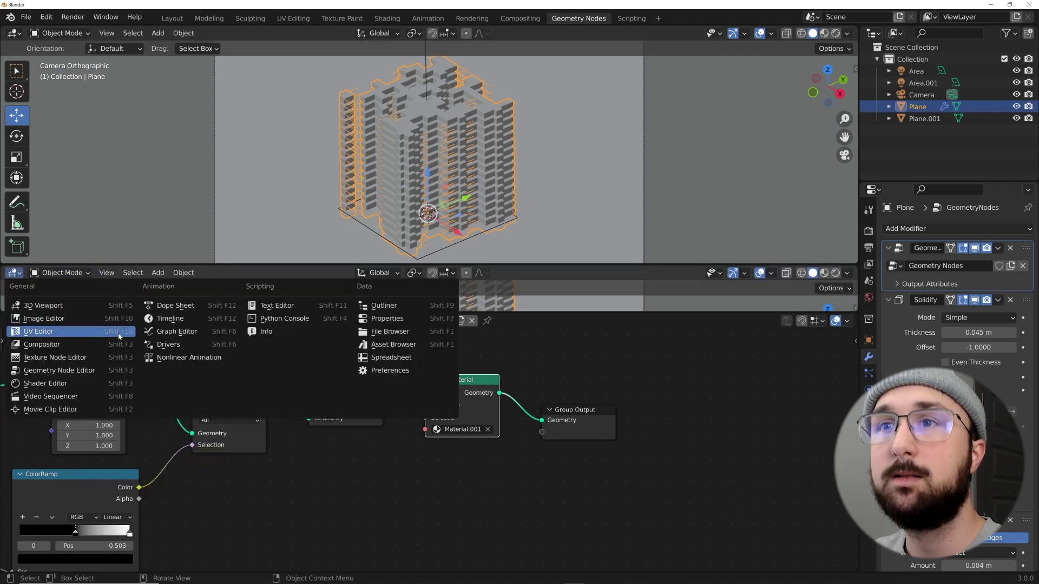
left_click(145, 322)
left_click_drag(271, 265, 276, 250)
Step: Bring the Noise and Brick Texture nodes into view, then test and undo a W change
middle_click_drag(320, 428, 508, 465)
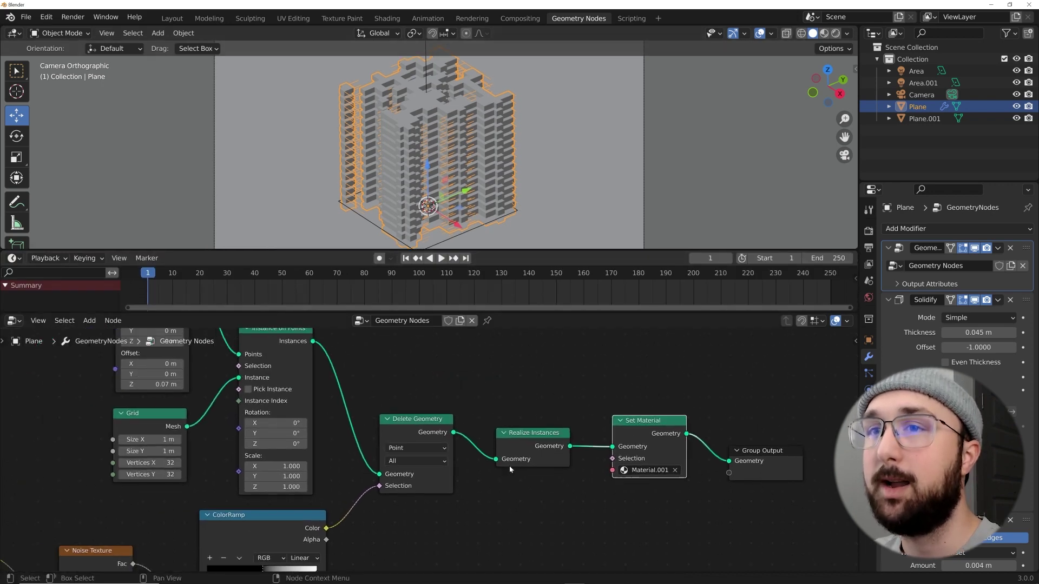
scroll(421, 452, "down", 4)
middle_click_drag(301, 494, 464, 418)
scroll(427, 449, "up", 2)
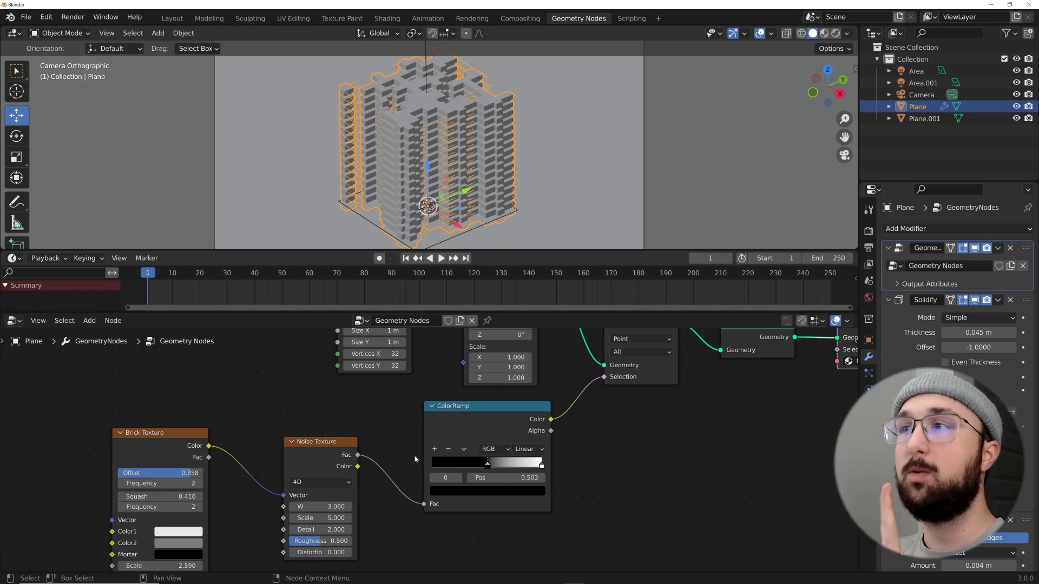
middle_click_drag(340, 541, 353, 469)
left_click_drag(331, 435, 329, 434, "shift")
key("ctrl+z")
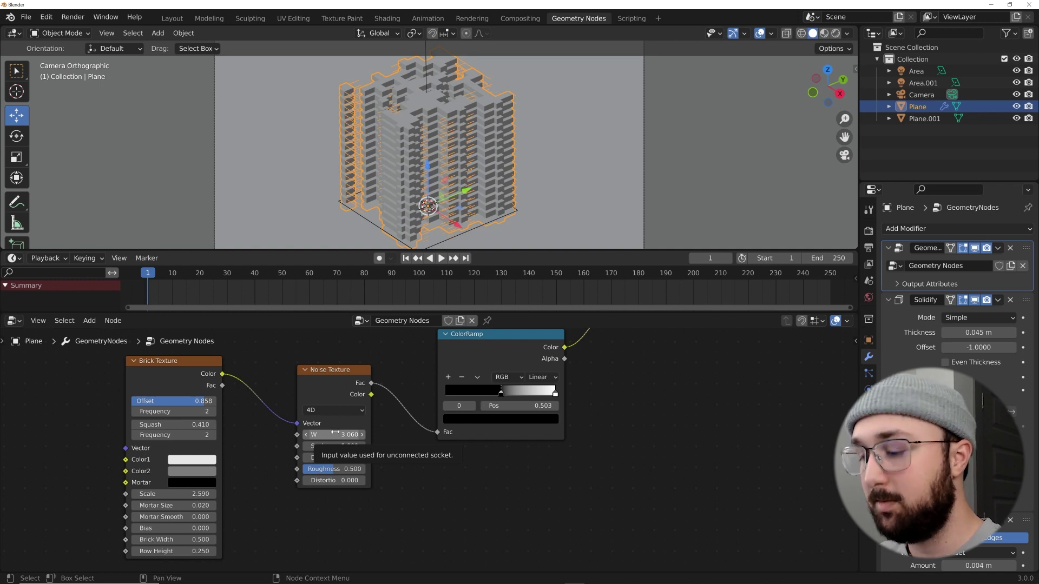
Step: Keyframe the noise W value at frame 1 and frame 250
key("i")
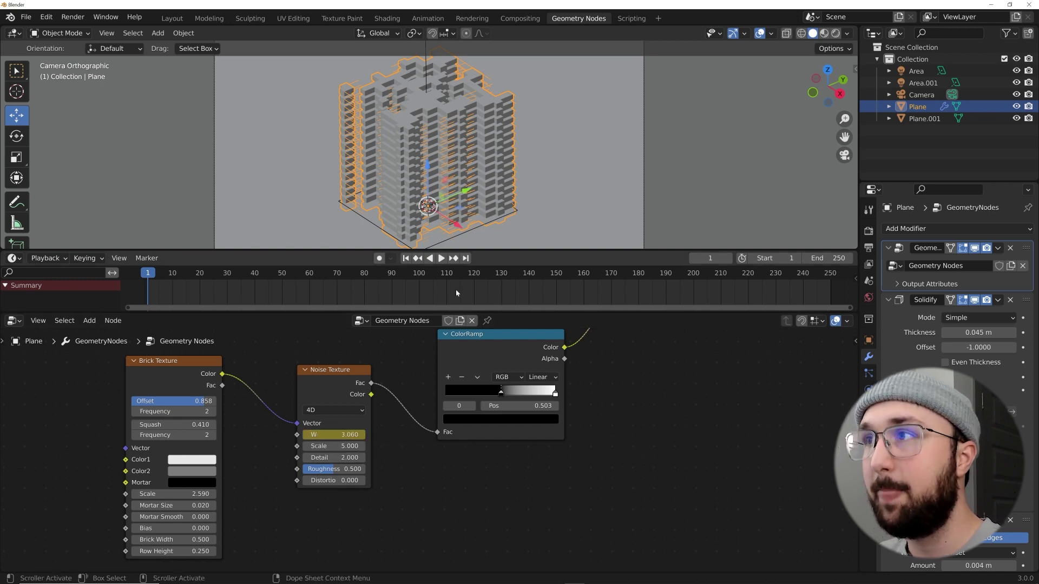
left_click(465, 259)
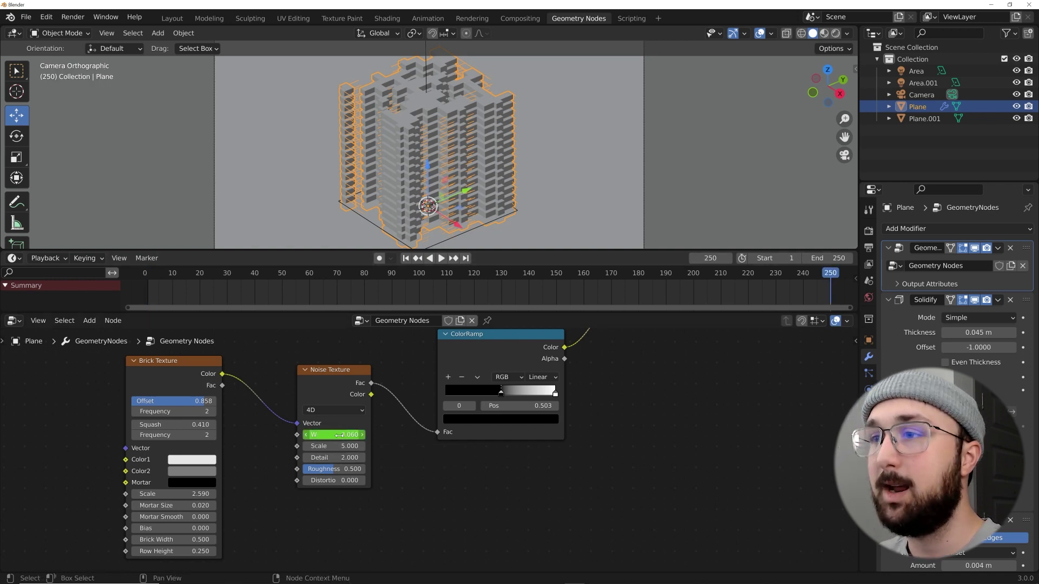
key("i")
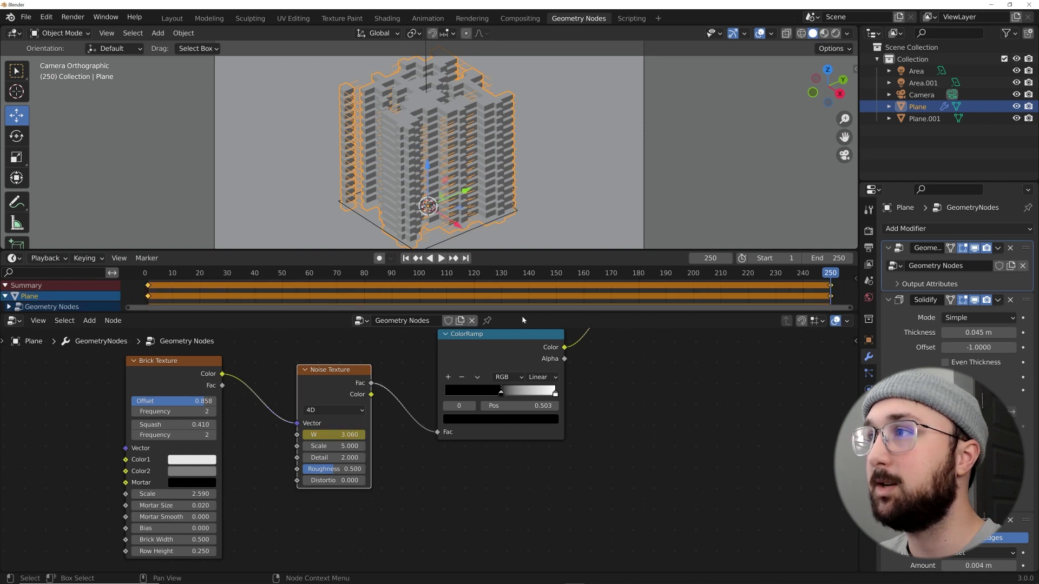
key("space")
left_click(476, 275)
key("space")
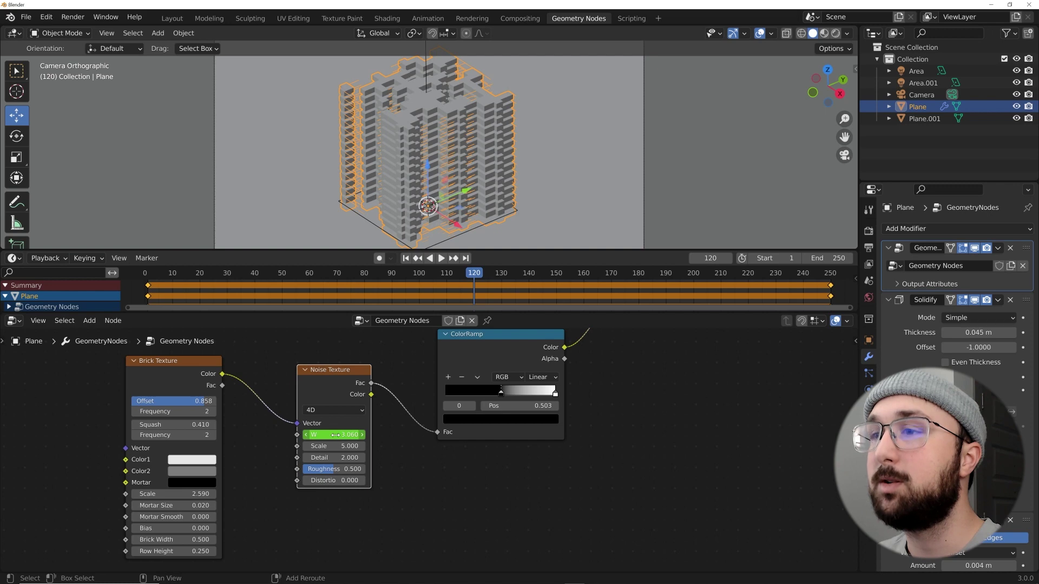
Step: At frame 120, keyframe W at 4.460, then play the animation from the start
left_click_drag(336, 435, 387, 435)
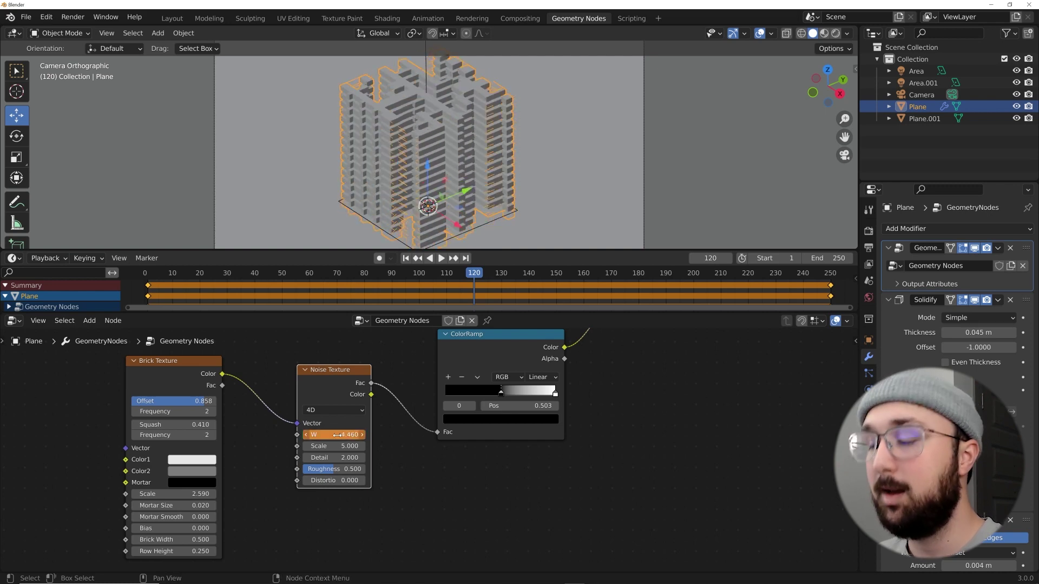
key("i")
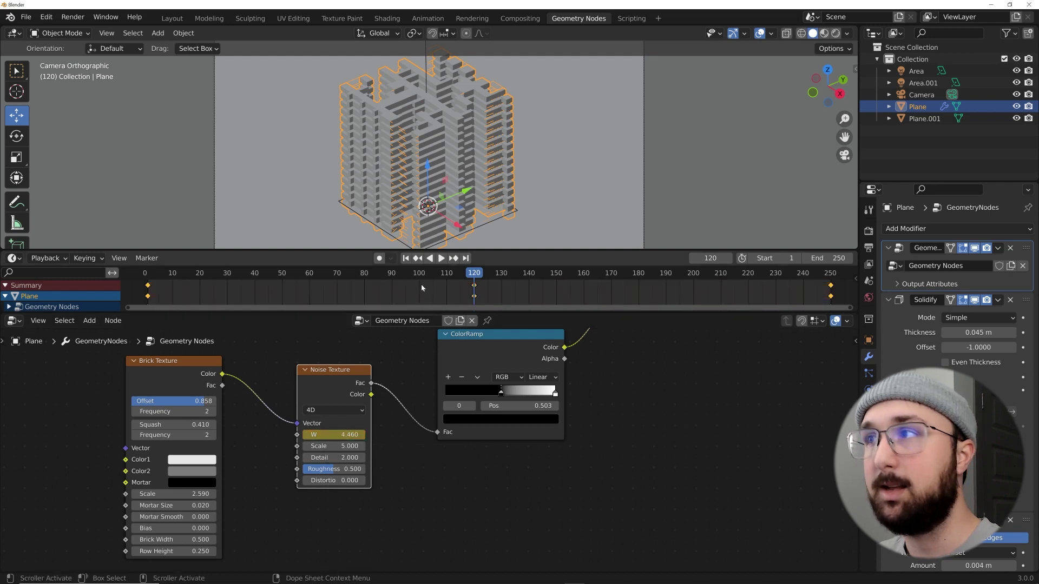
left_click(406, 258)
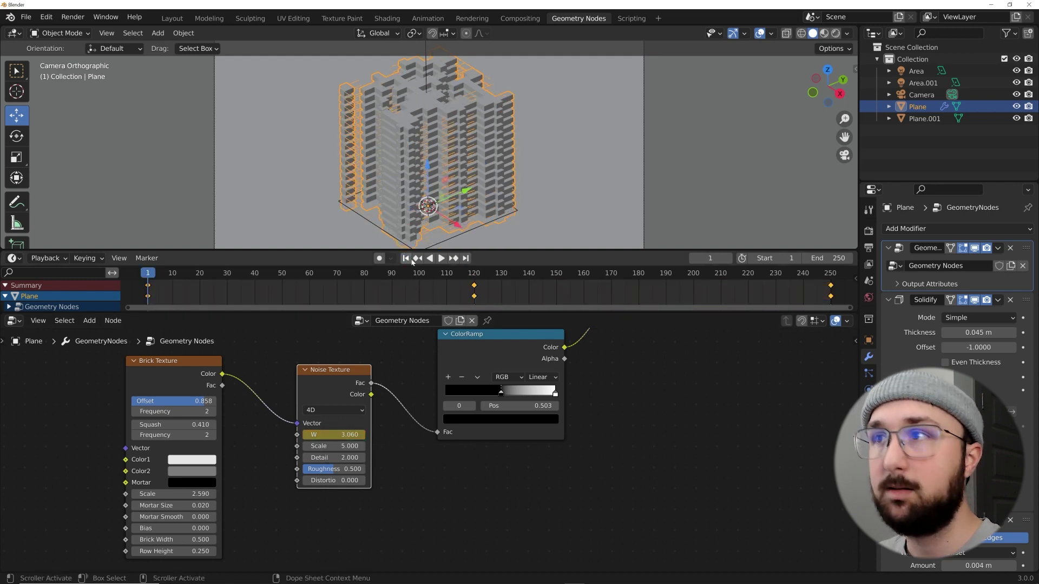
left_click(441, 258)
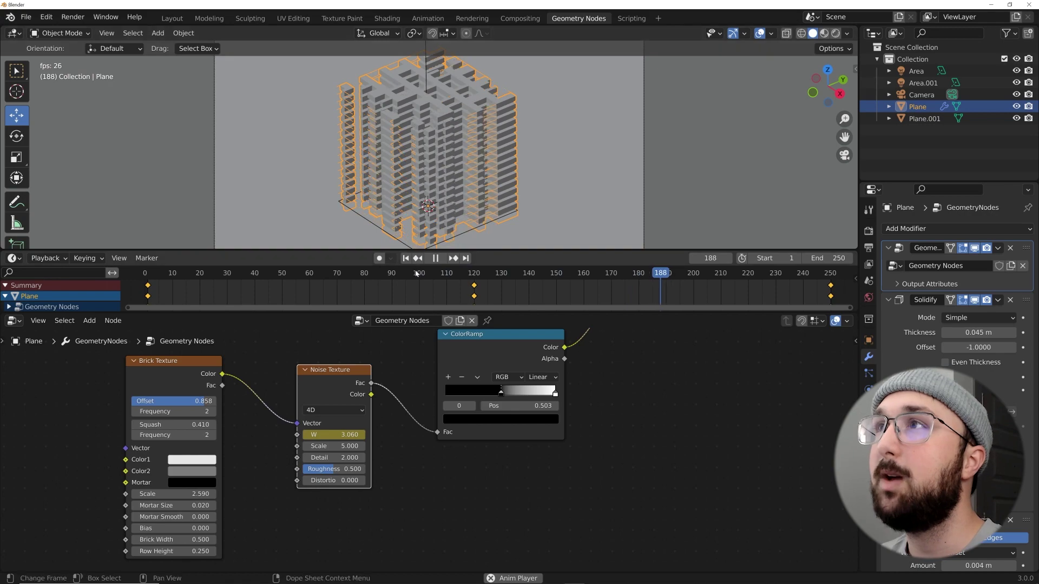
key("space")
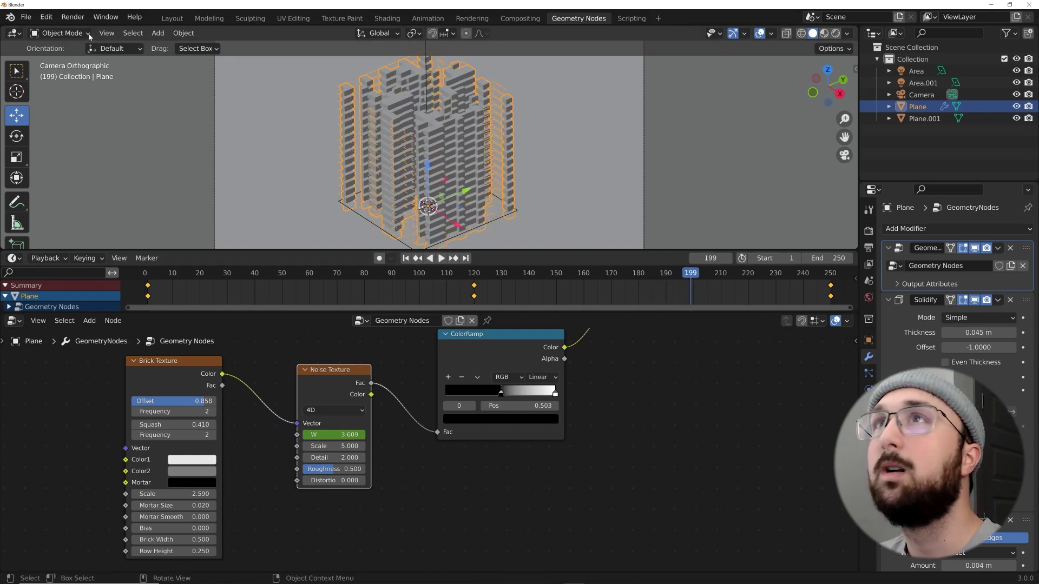
left_click(183, 22)
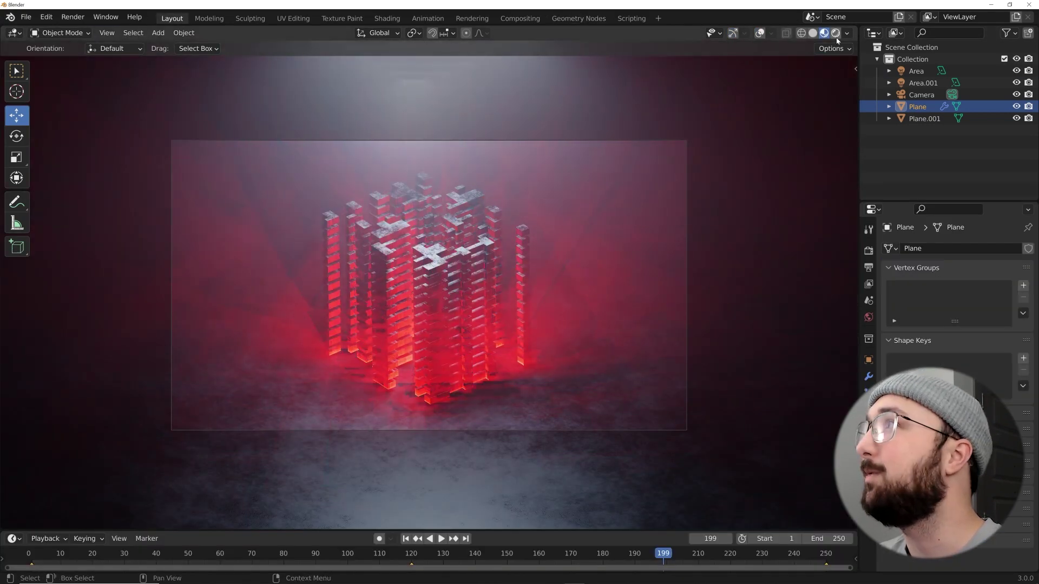
Step: Preview the foggy tower rendered, return to Solid, and show the Cycles GPU render settings
left_click(836, 33)
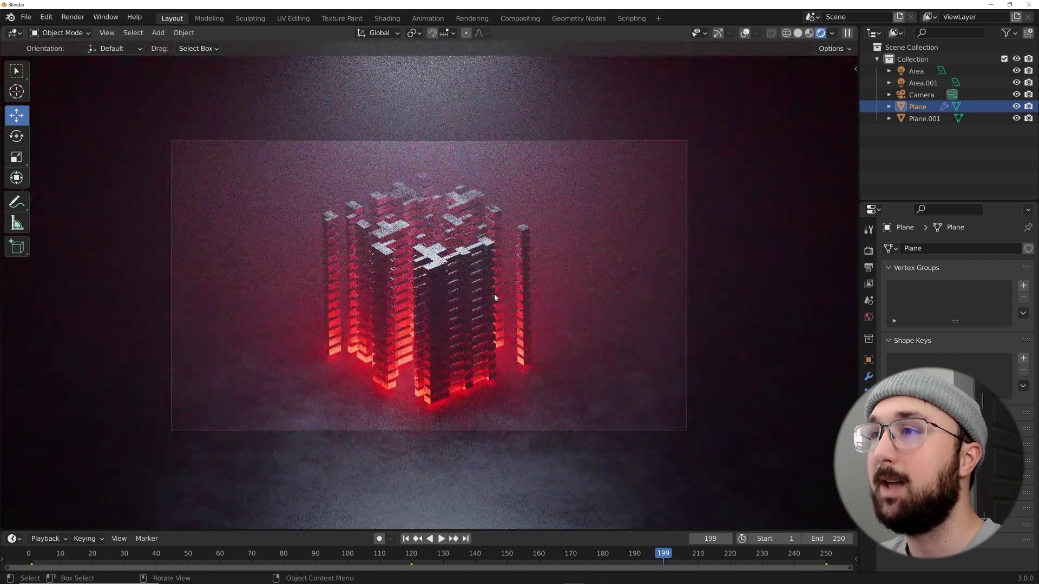
left_click(798, 34)
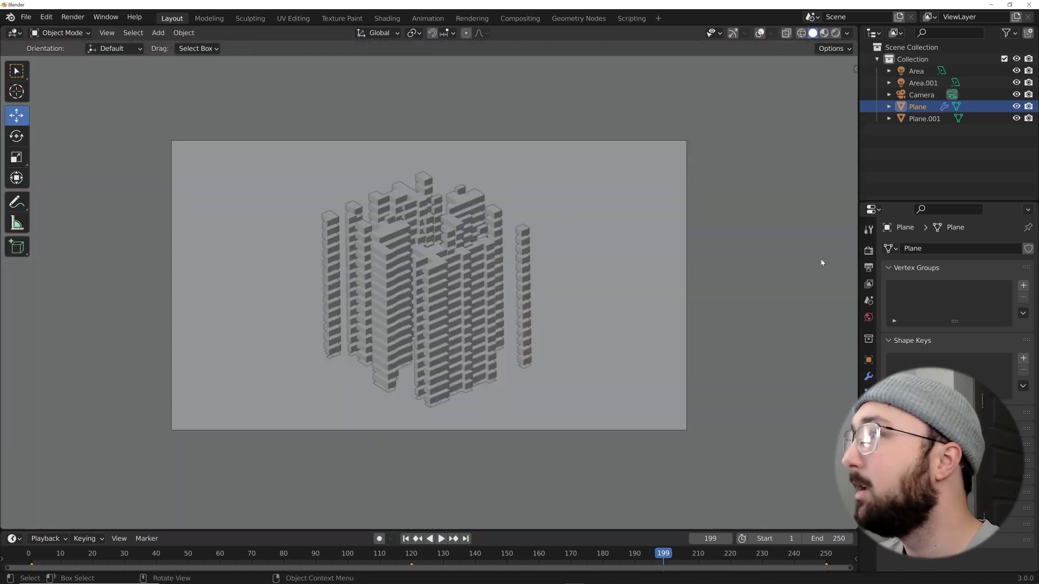
left_click(868, 251)
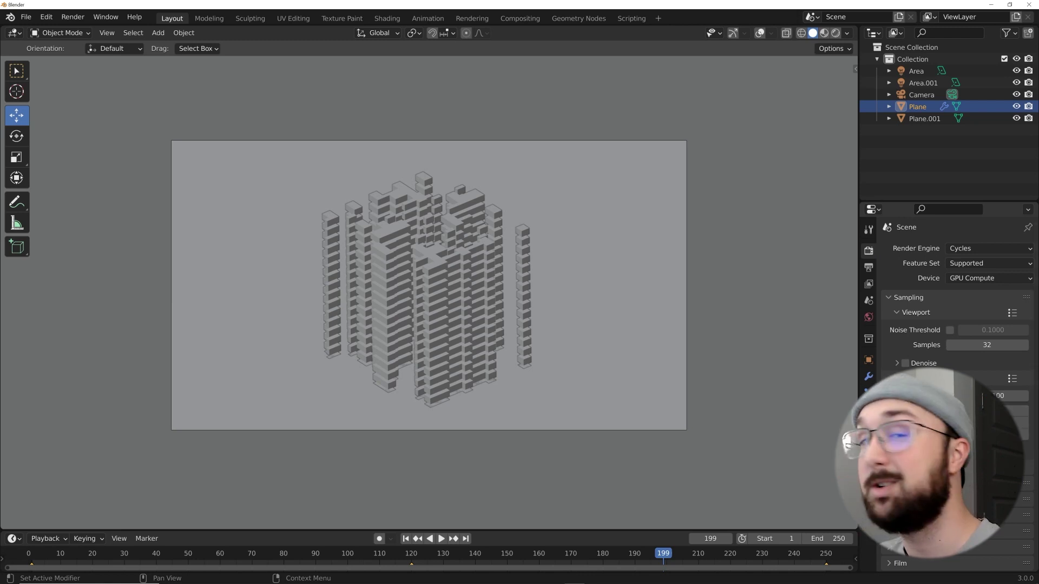
scroll(391, 382, "up", 3)
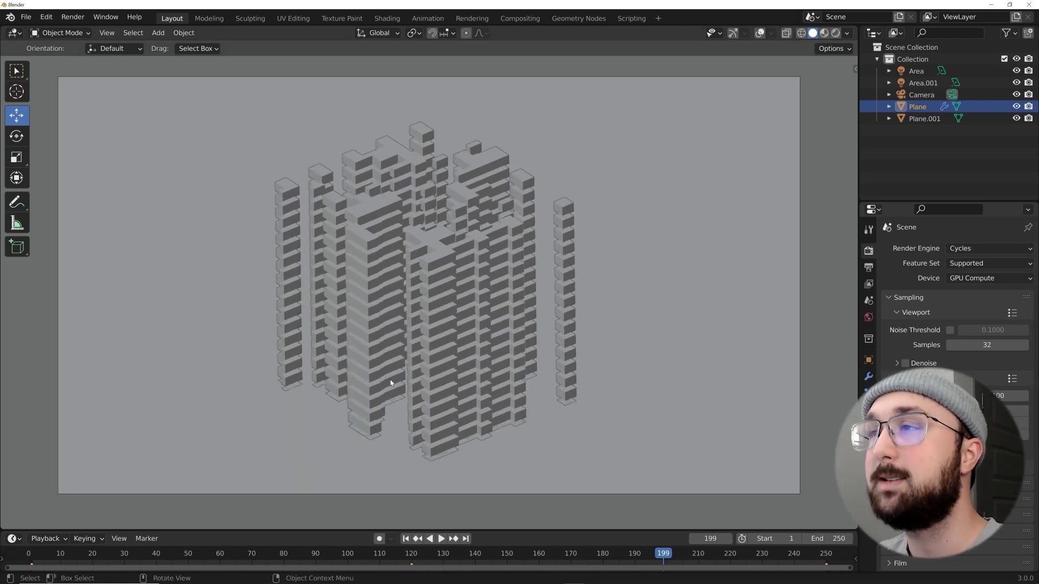